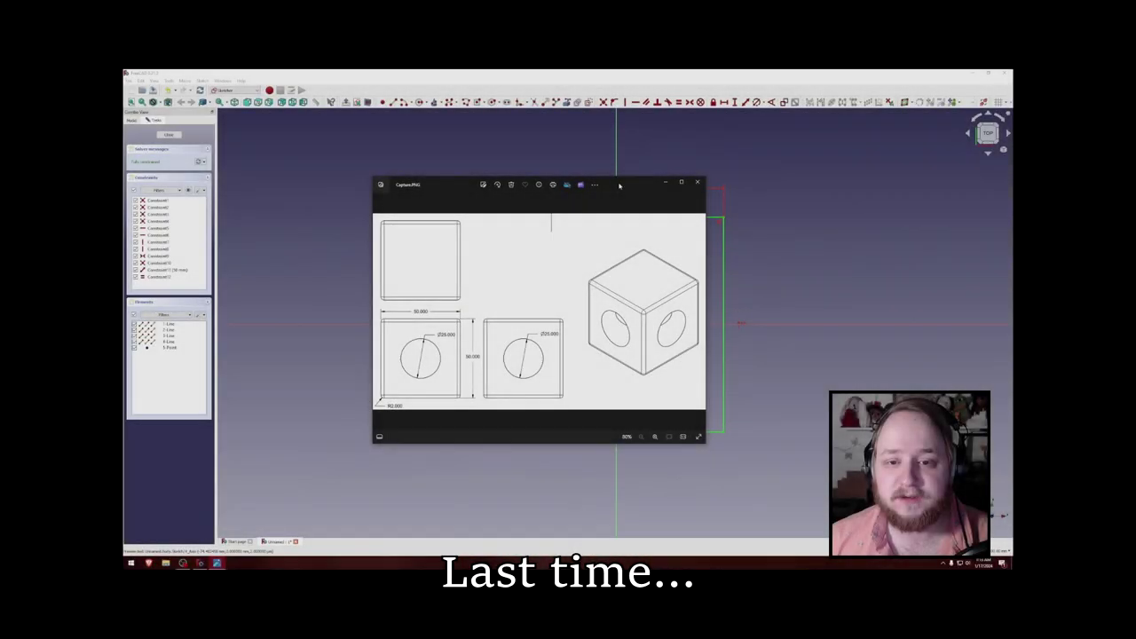
left_click_drag(620, 187, 623, 191)
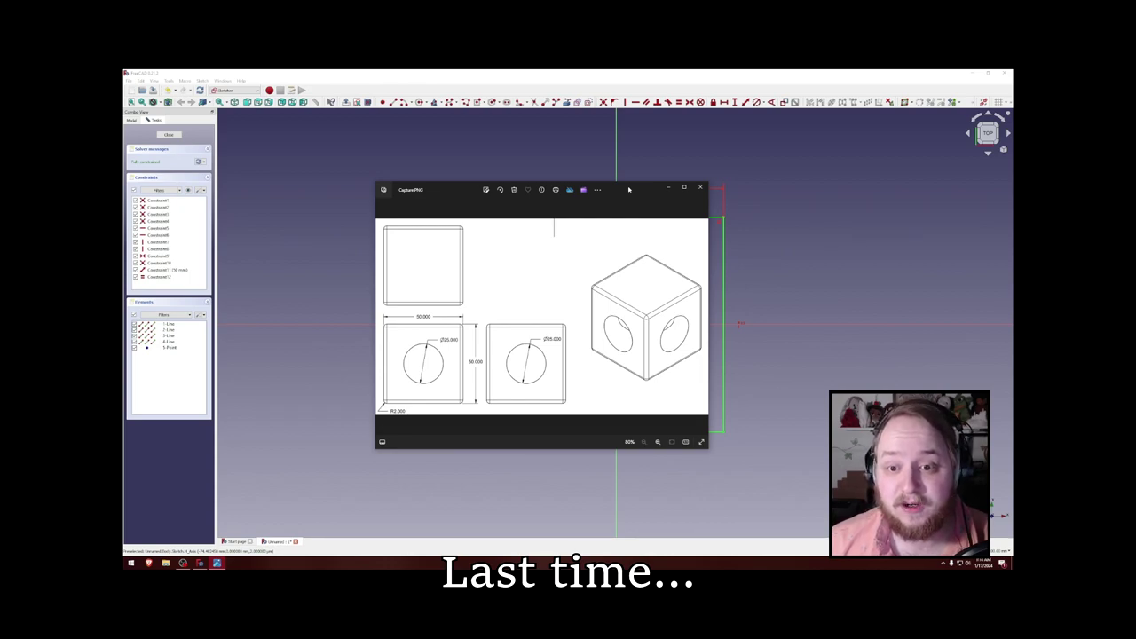
mouse_move(632, 183)
left_mouse_down()
mouse_move(633, 211)
mouse_move(282, 180)
mouse_move(124, 180)
left_mouse_up()
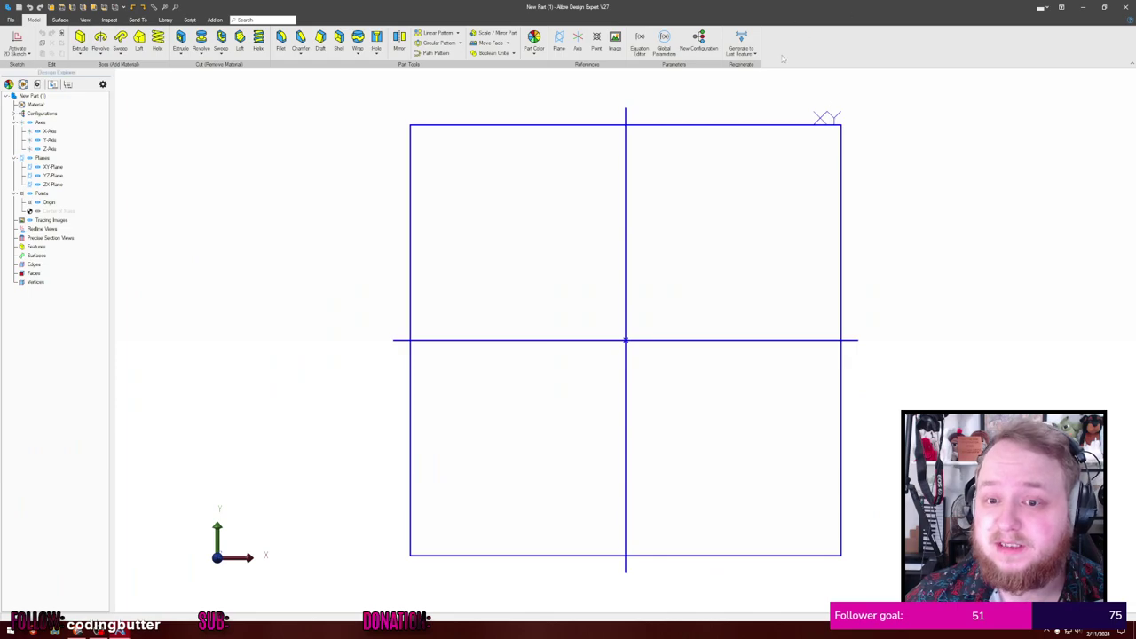
left_click(99, 631)
left_click_drag(466, 164, 0, 128)
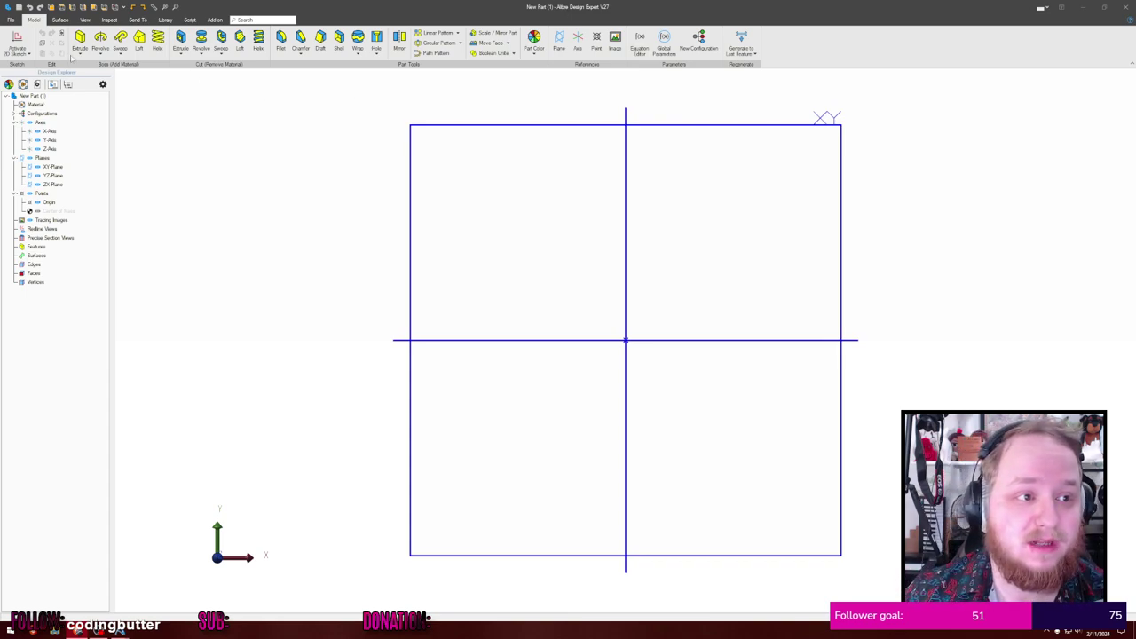
left_click(12, 20)
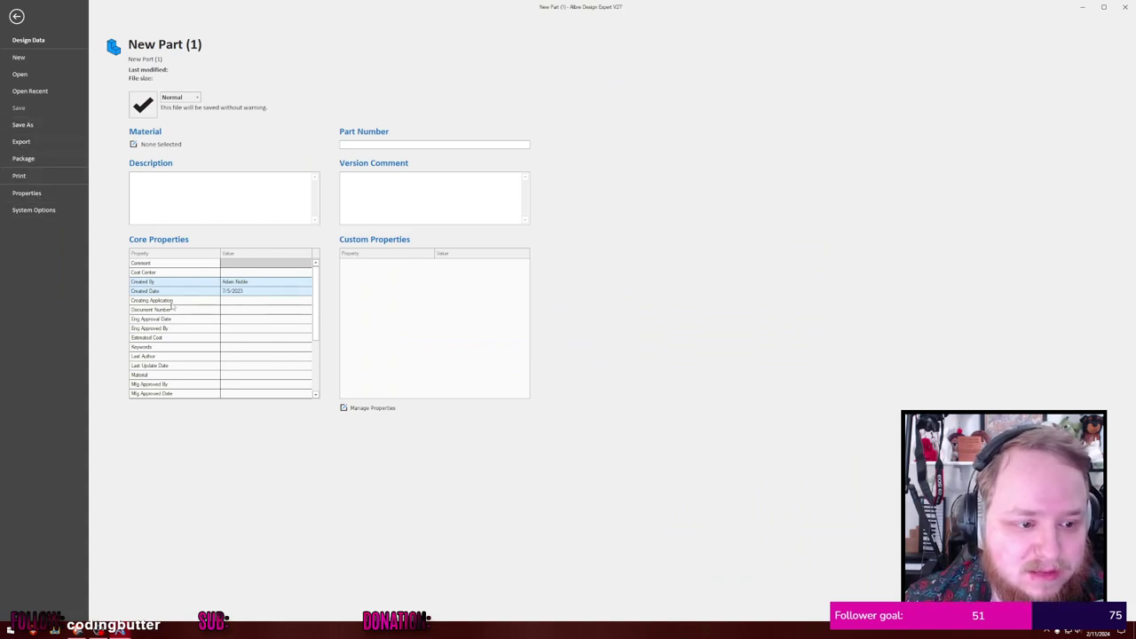
left_click(172, 210)
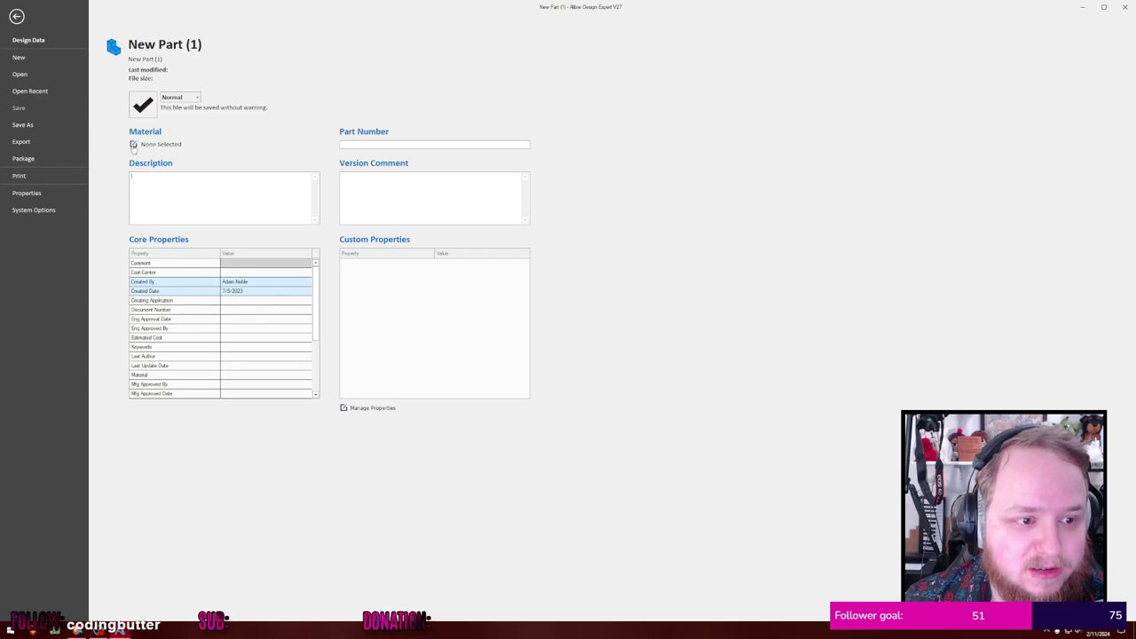
left_click(134, 144)
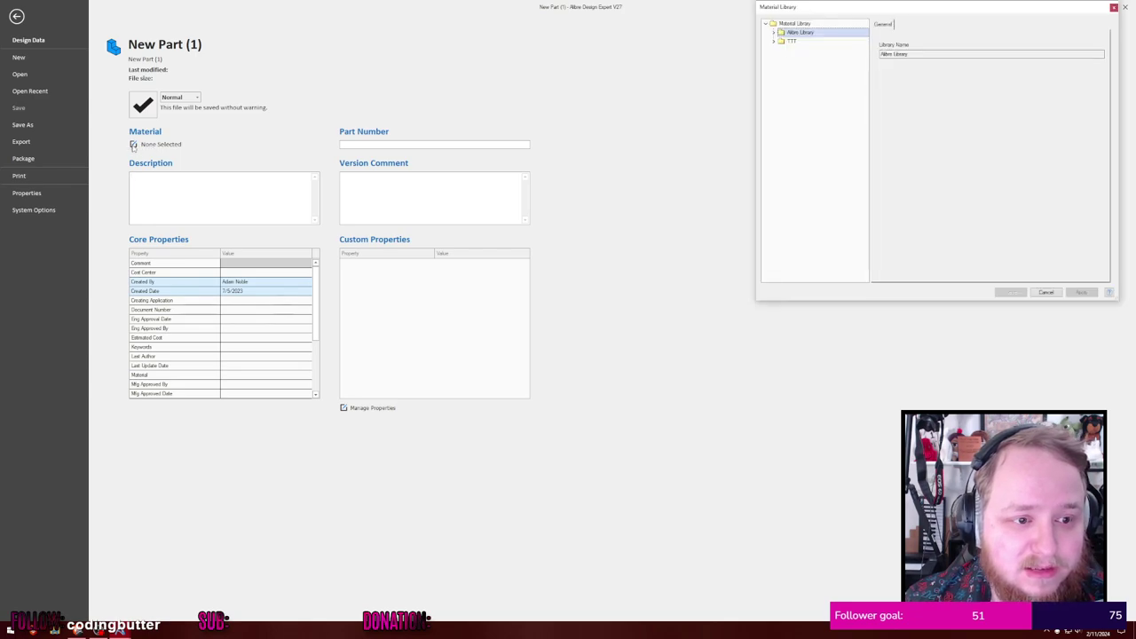
left_click(1044, 293)
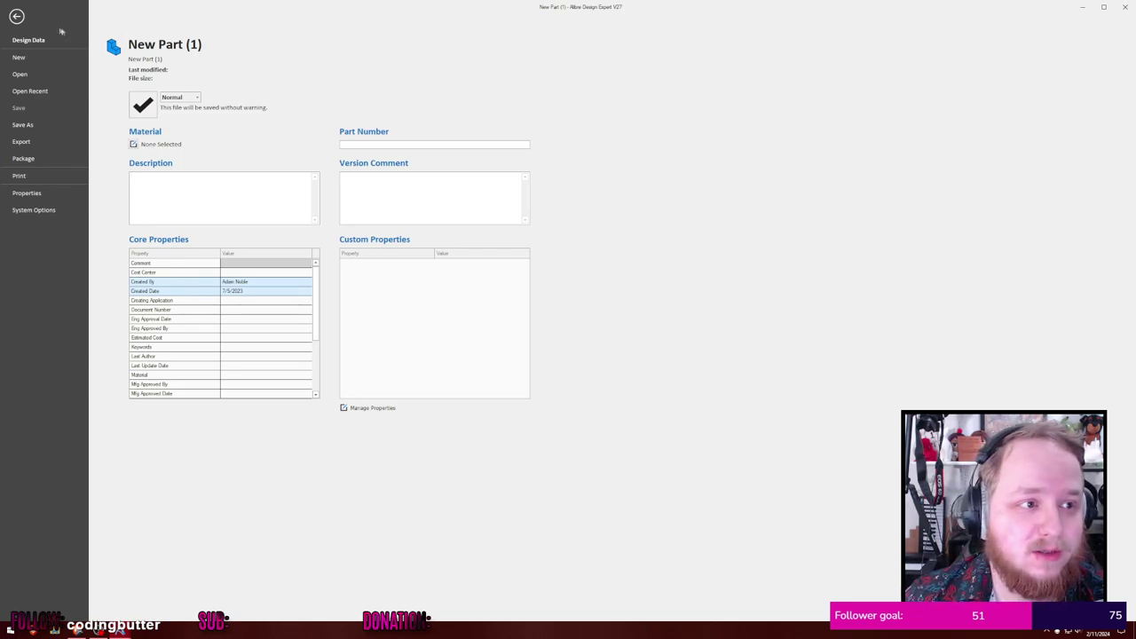
left_click(16, 18)
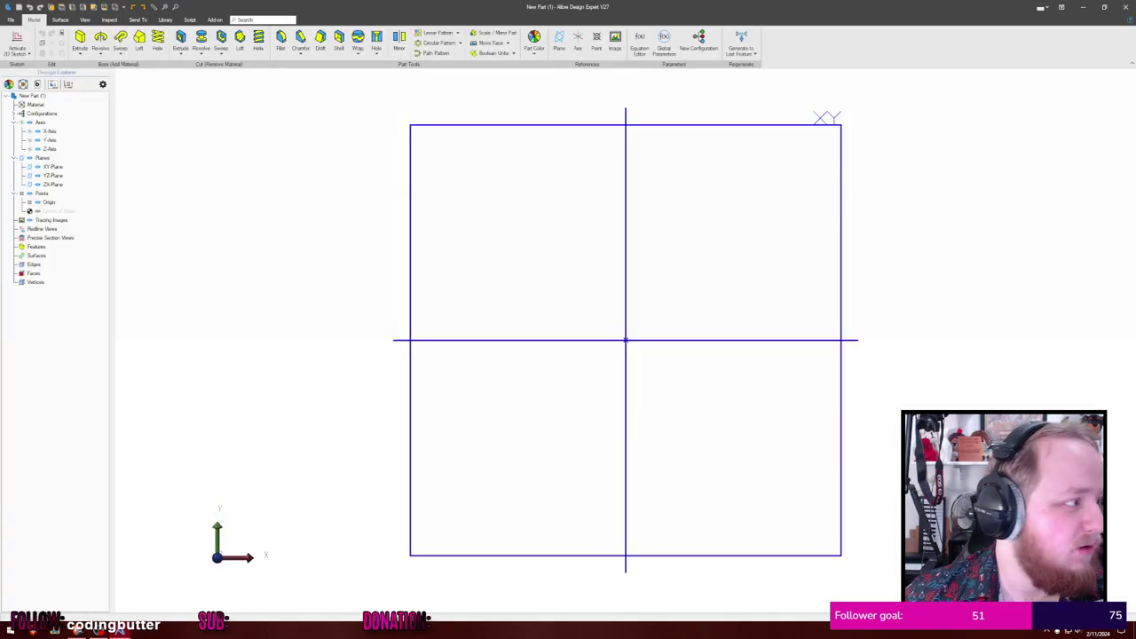
left_click(1125, 9)
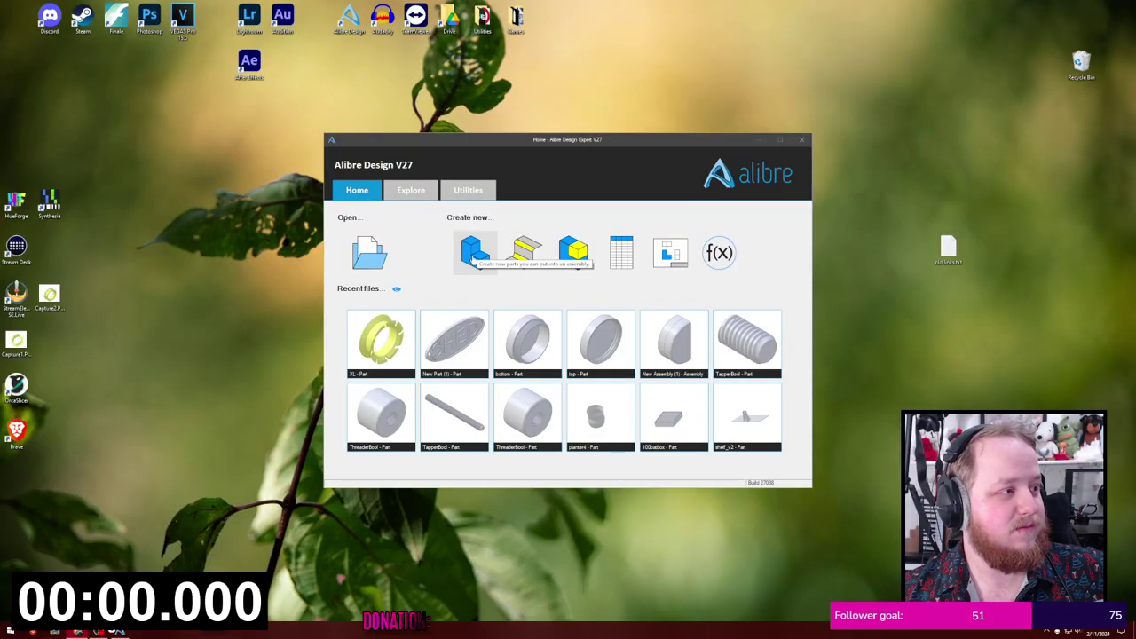
Step: Create a new part and assign it the ABS material from the TTT material library
left_click(474, 257)
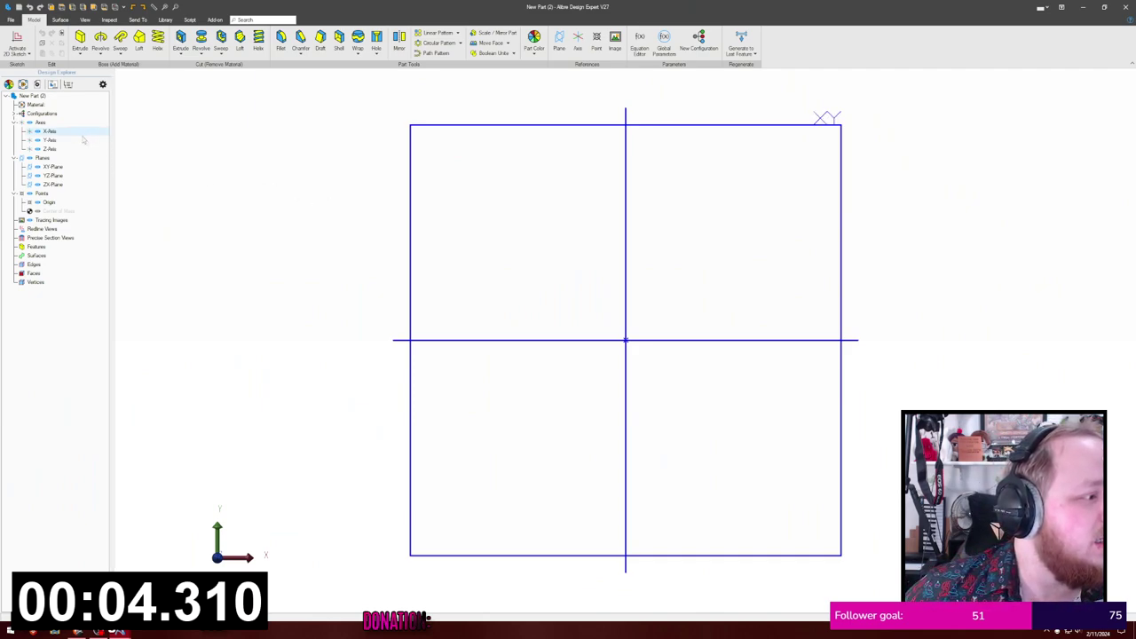
left_click(11, 20)
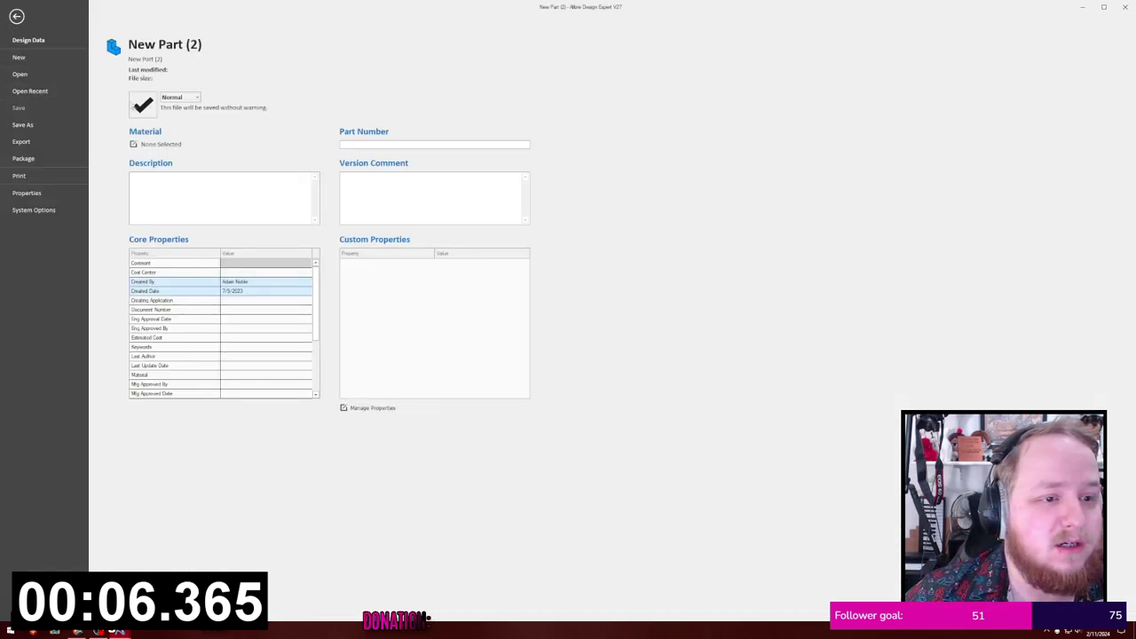
left_click(133, 145)
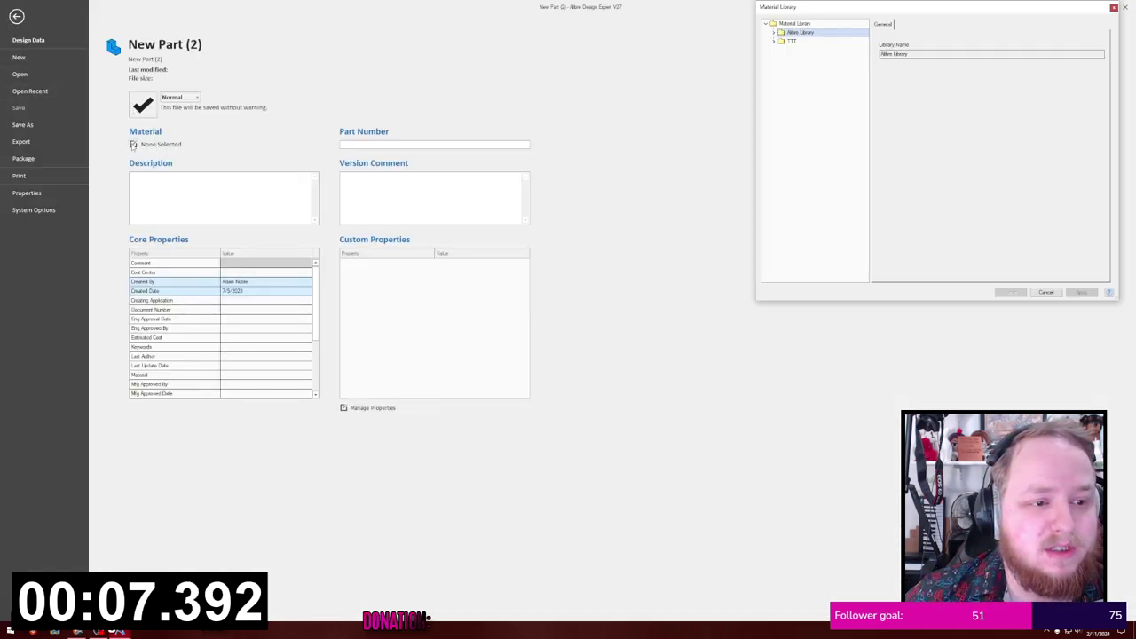
double_click(781, 42)
left_click(795, 68)
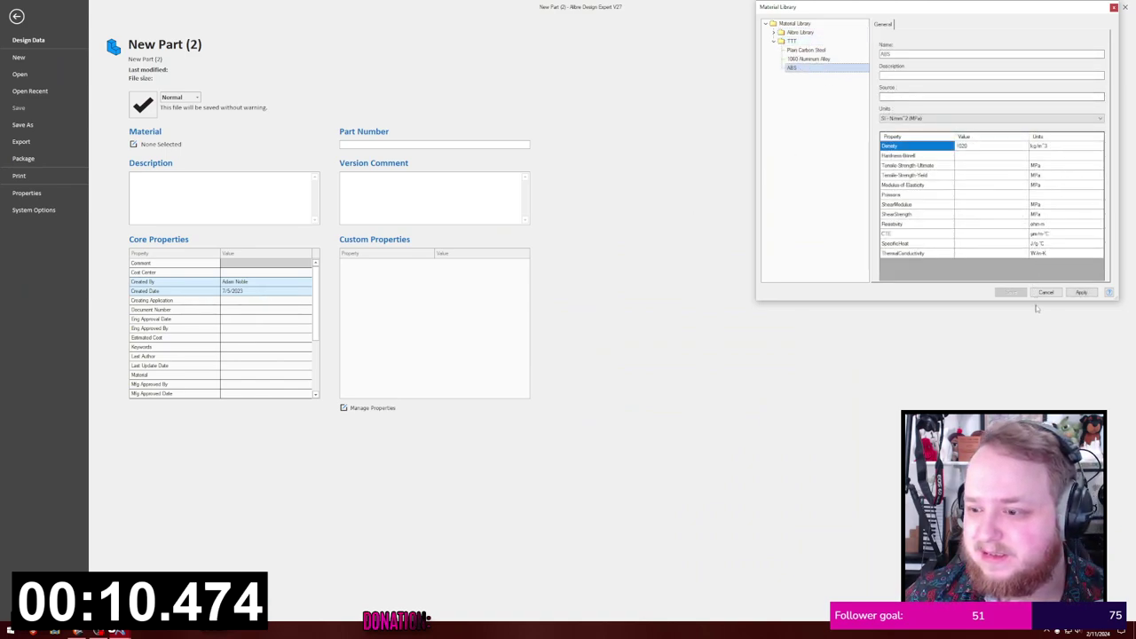
left_click(1081, 292)
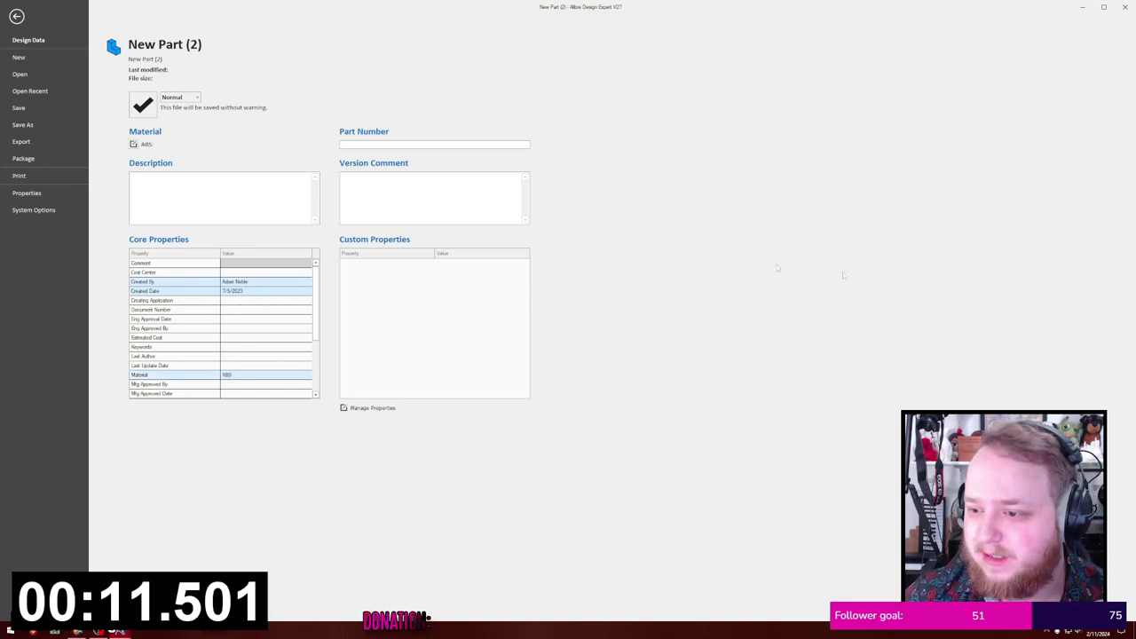
left_click(18, 17)
Step: Examine the dimensions, material and views on the HOLD DOWN practice drawing in the browser
scroll(589, 236, "down", 3)
middle_click_drag(665, 212, 575, 228)
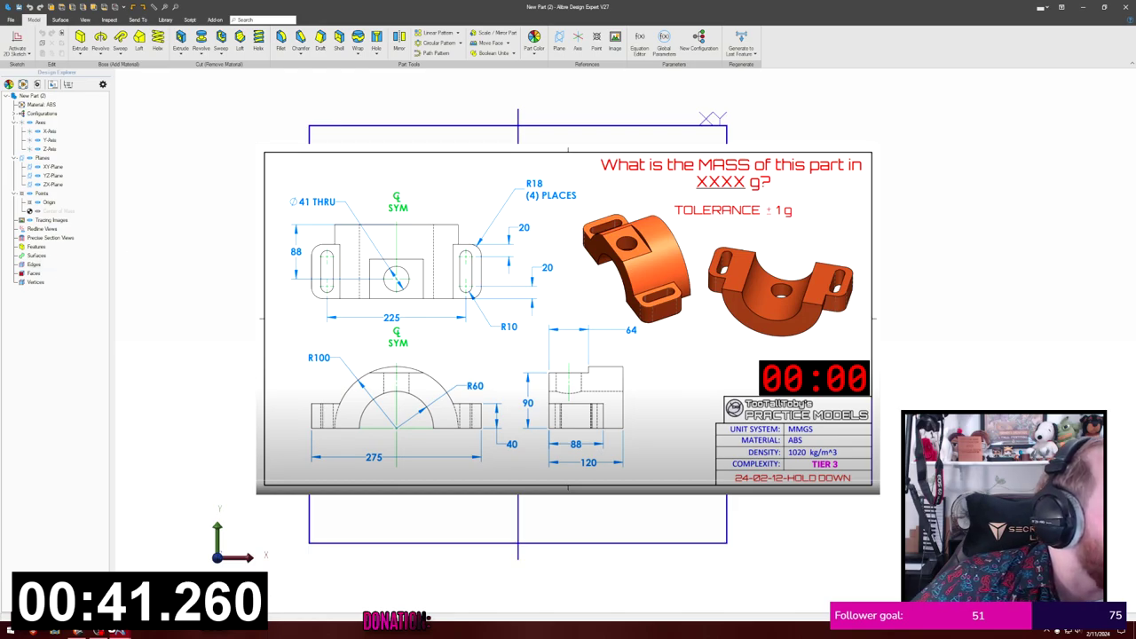
mouse_move(2, 181)
left_mouse_down()
mouse_move(562, 181)
mouse_move(578, 79)
left_mouse_up()
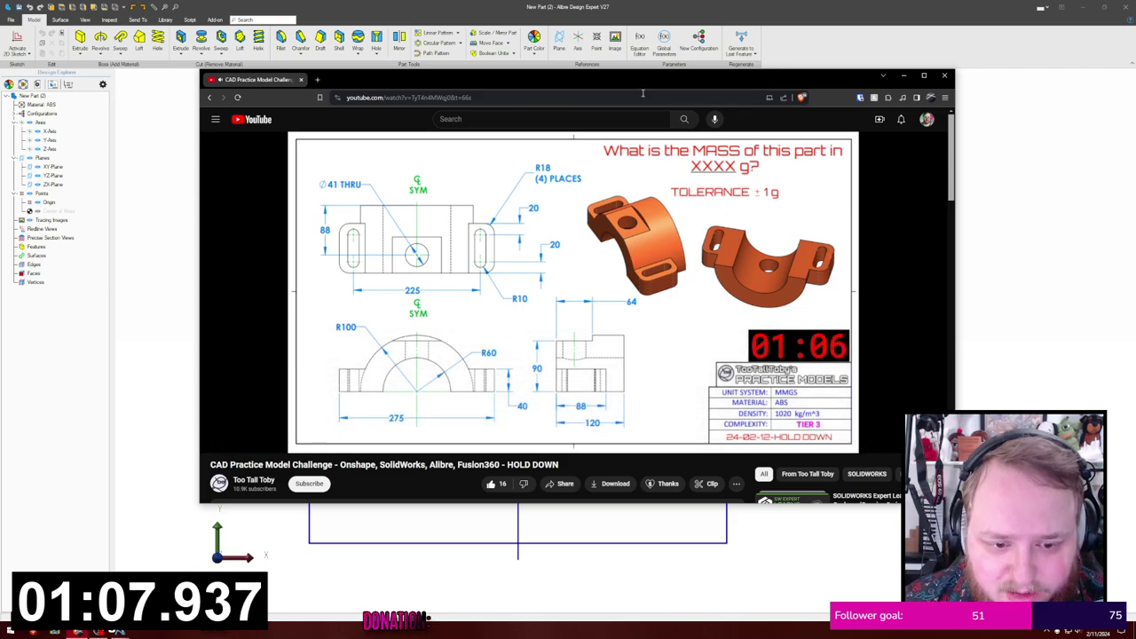
left_click_drag(623, 83, 0, 124)
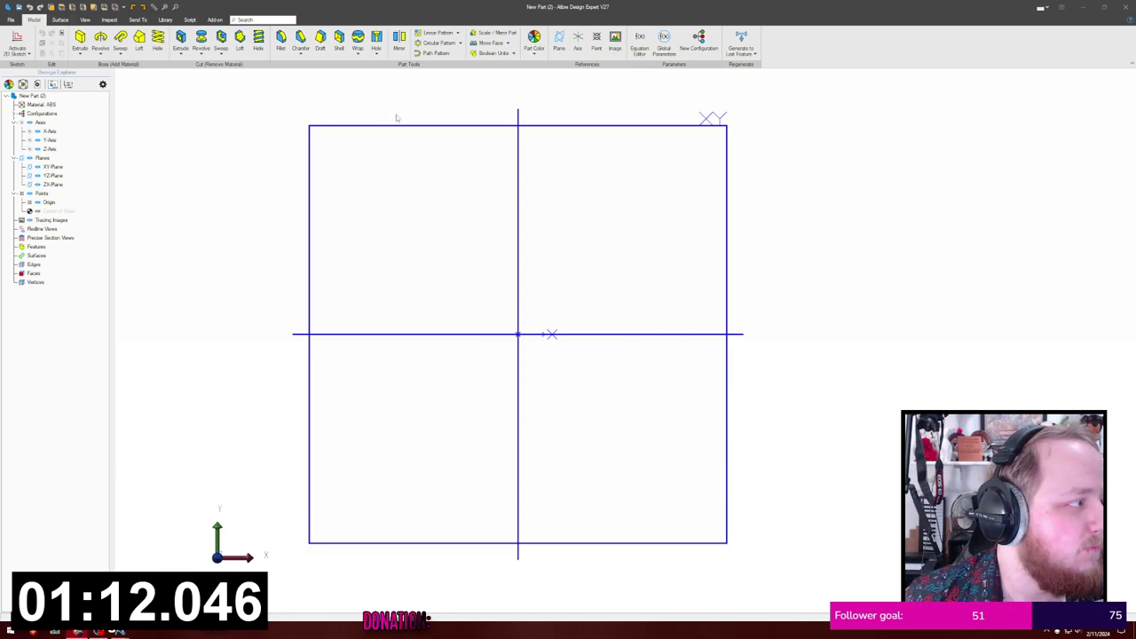
Step: Start a sketch on the ZX-plane and draw a short horizontal line level with the origin, starting about 23 mm from it
middle_click_drag(573, 223, 596, 194)
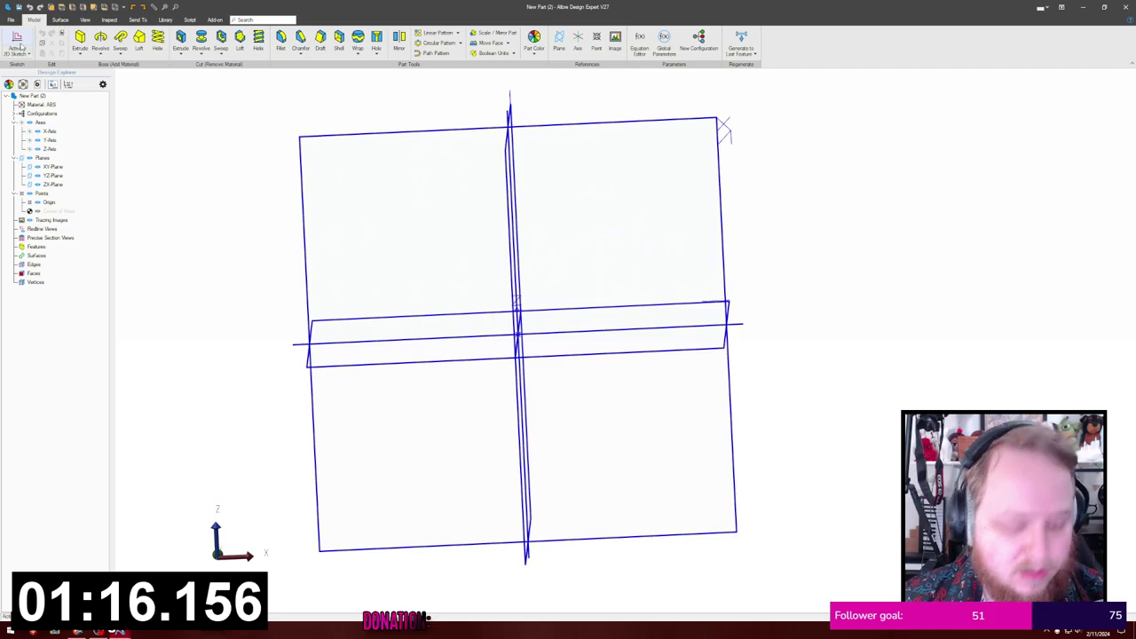
left_click(651, 119)
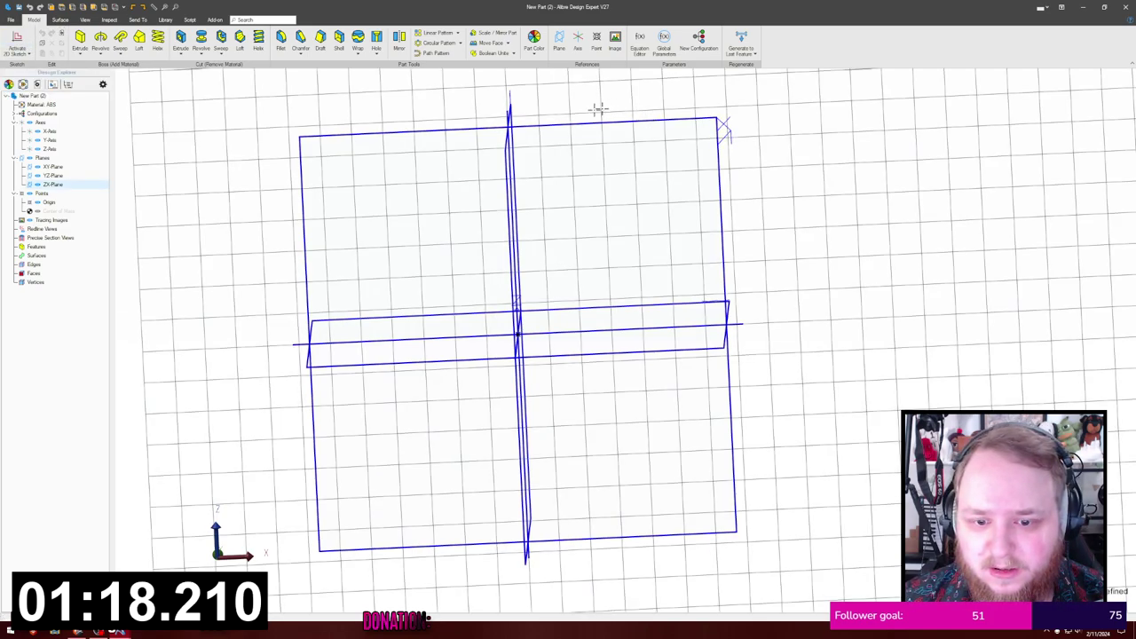
key("ctrl+shift+r")
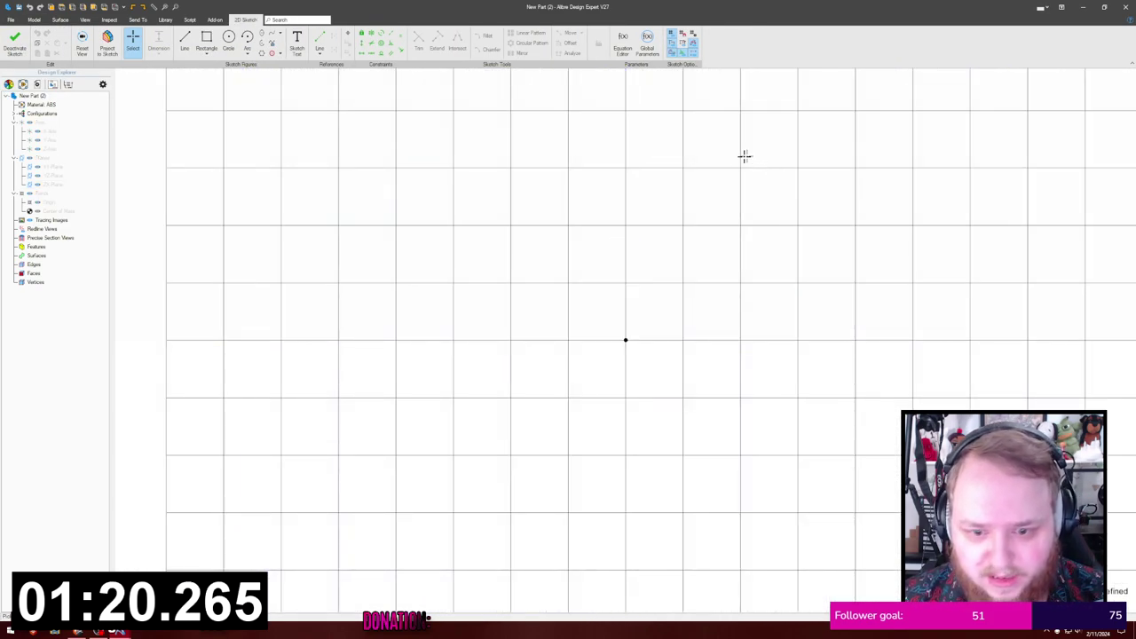
middle_click_drag(743, 155, 588, 196)
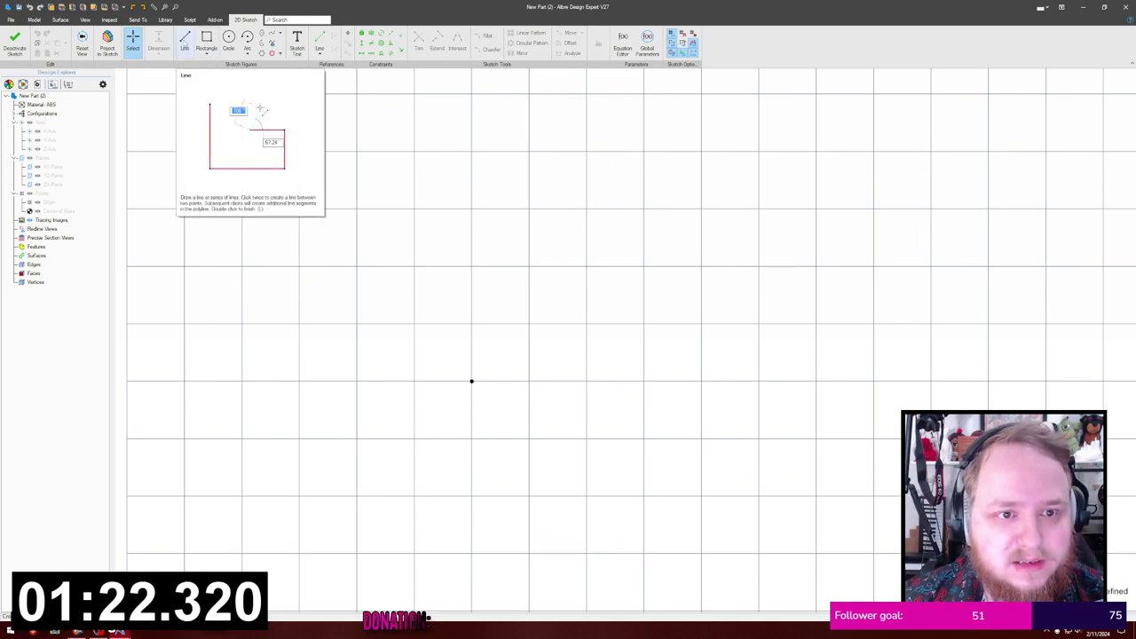
left_click(184, 40)
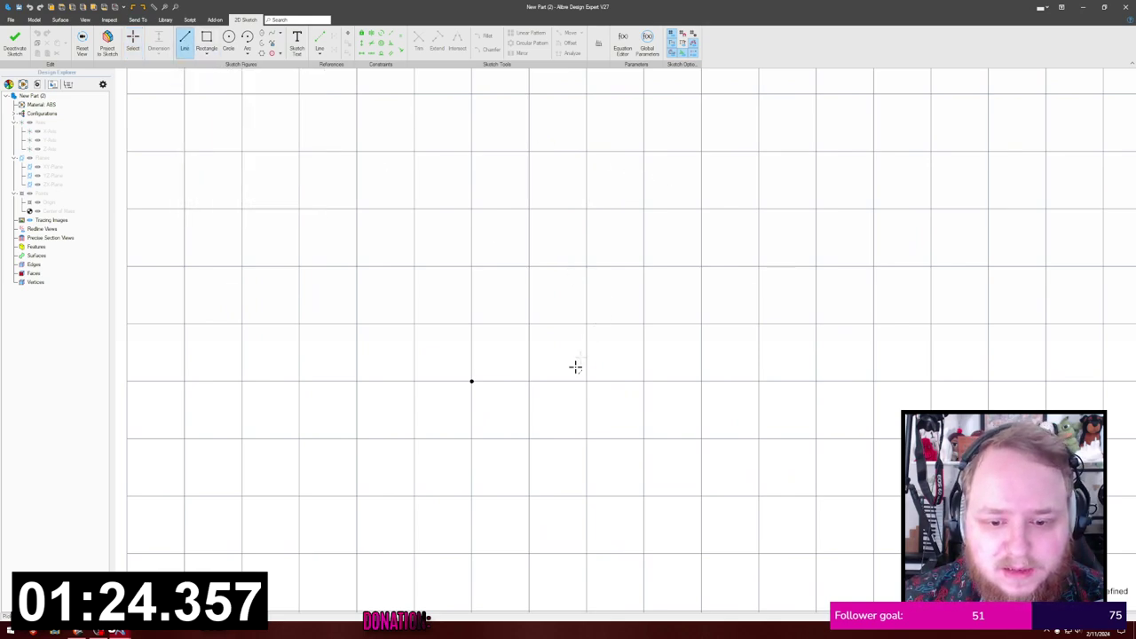
left_click(604, 380)
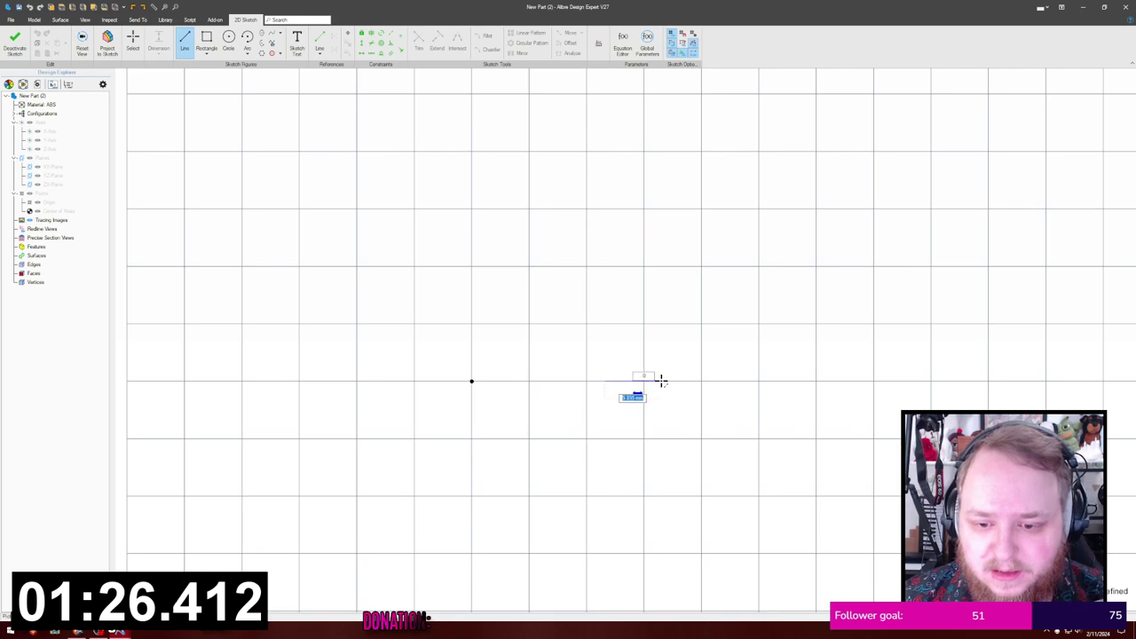
left_click(661, 381)
key("Escape")
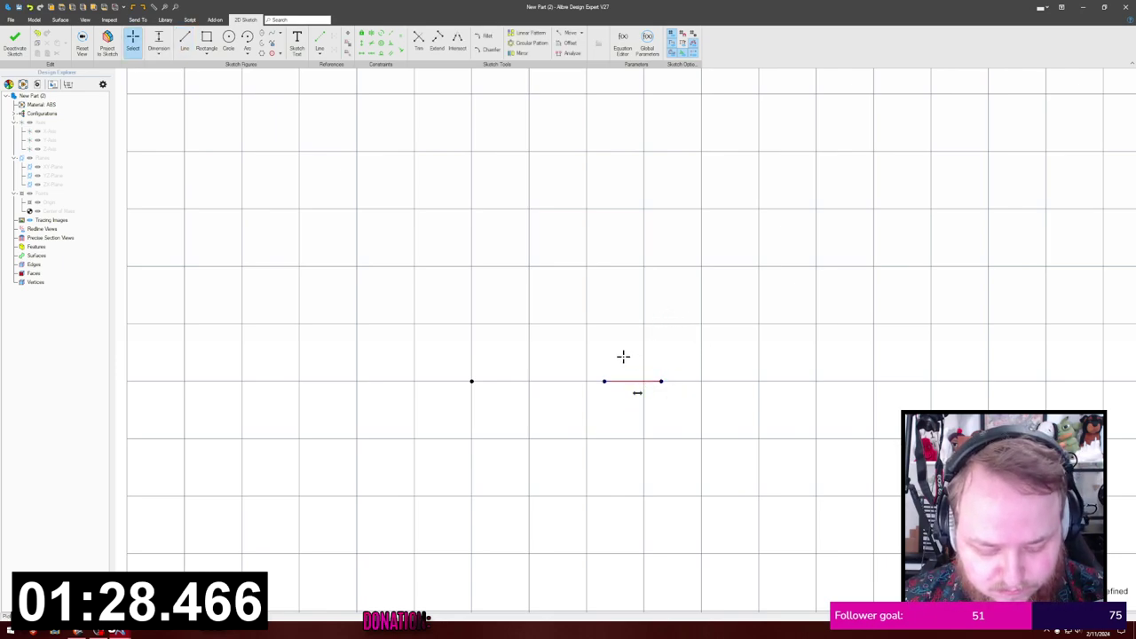
Step: Dimension the distance from the origin to the line's near endpoint as 60 mm
key("d")
left_click(604, 382)
left_click(471, 381)
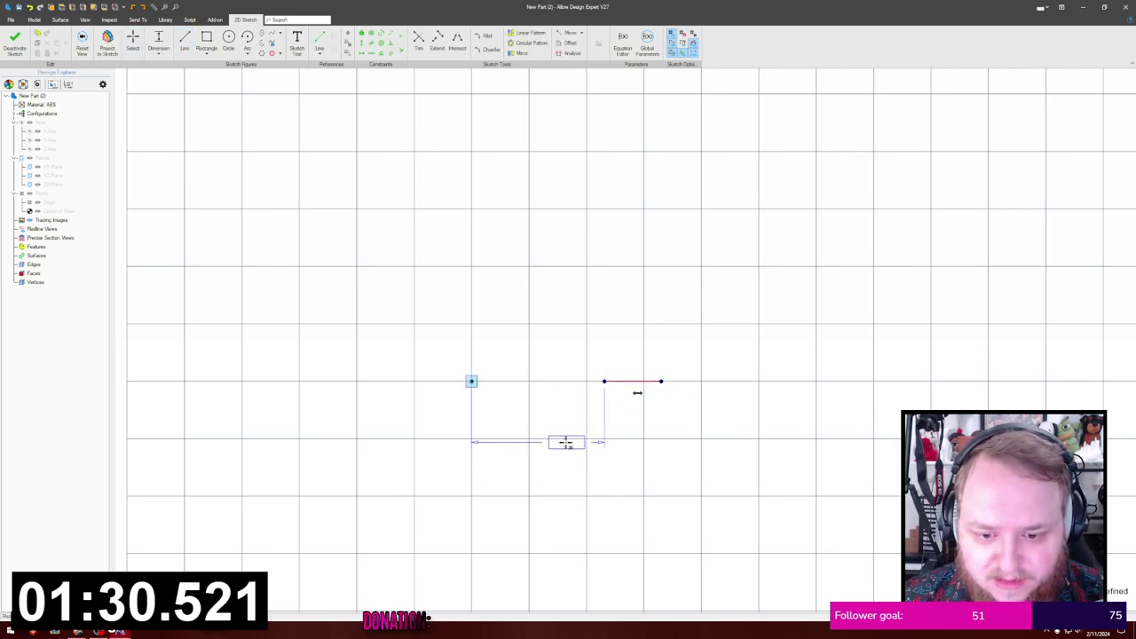
left_click(539, 448)
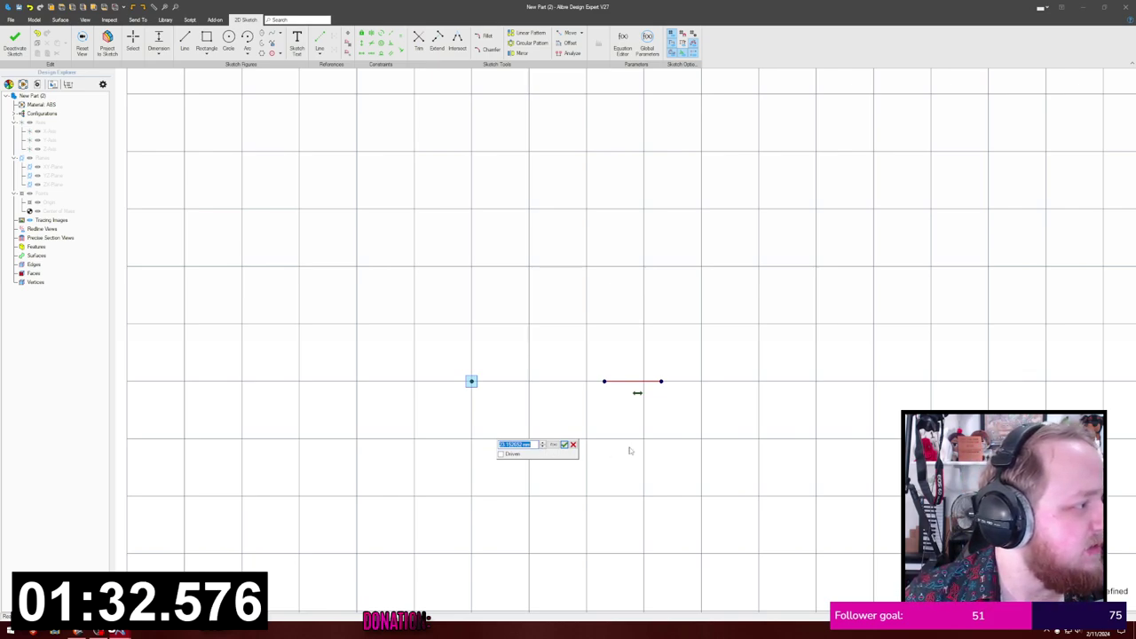
type("60")
key("Return")
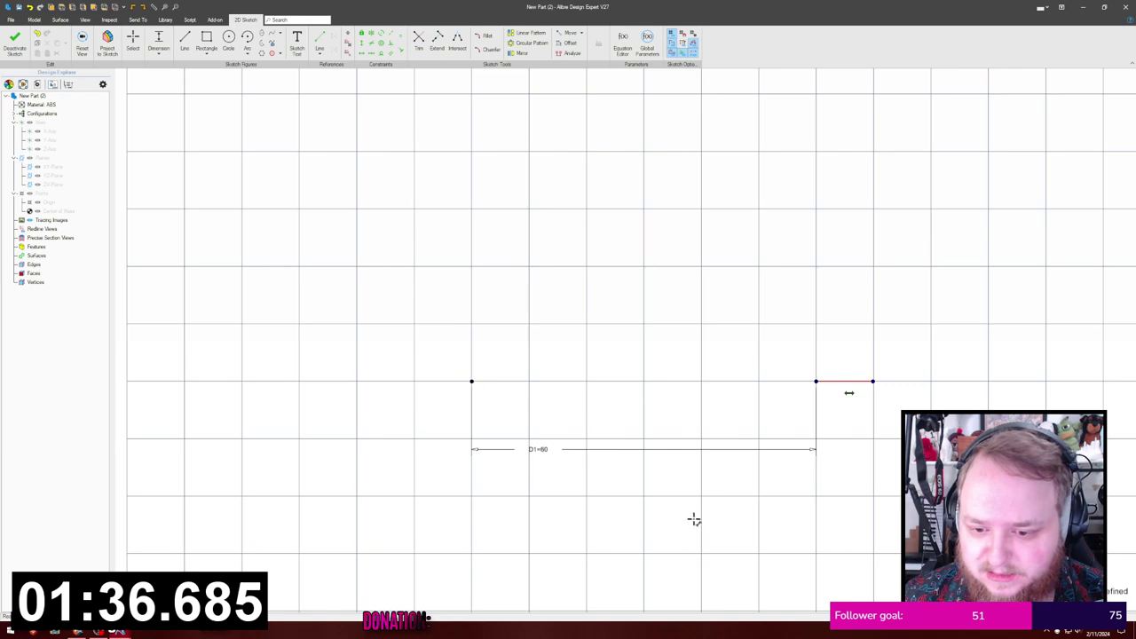
Step: Dimension the distance from the origin to the line's far endpoint as 100 mm
left_click(471, 382)
left_click(874, 381)
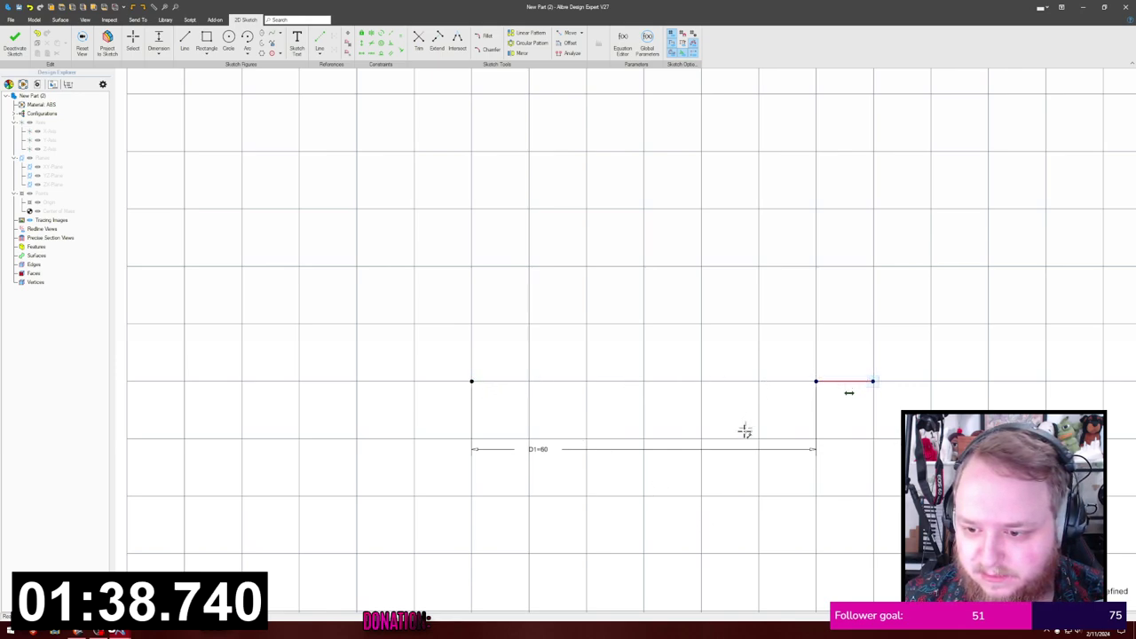
left_click(472, 382)
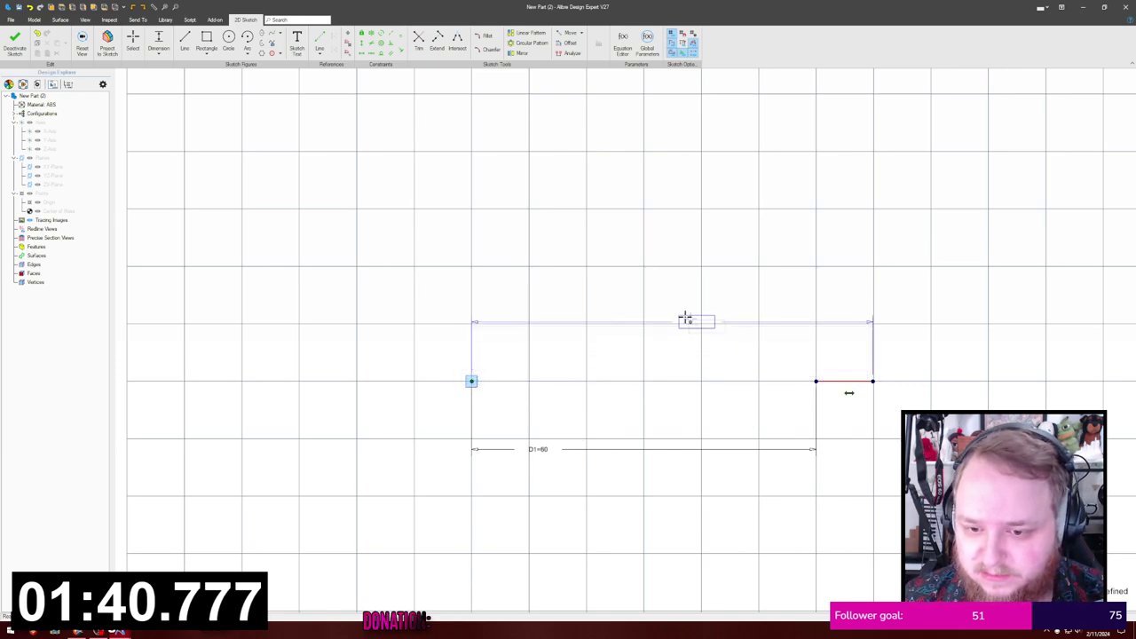
left_click(685, 316)
type("100")
key("Return")
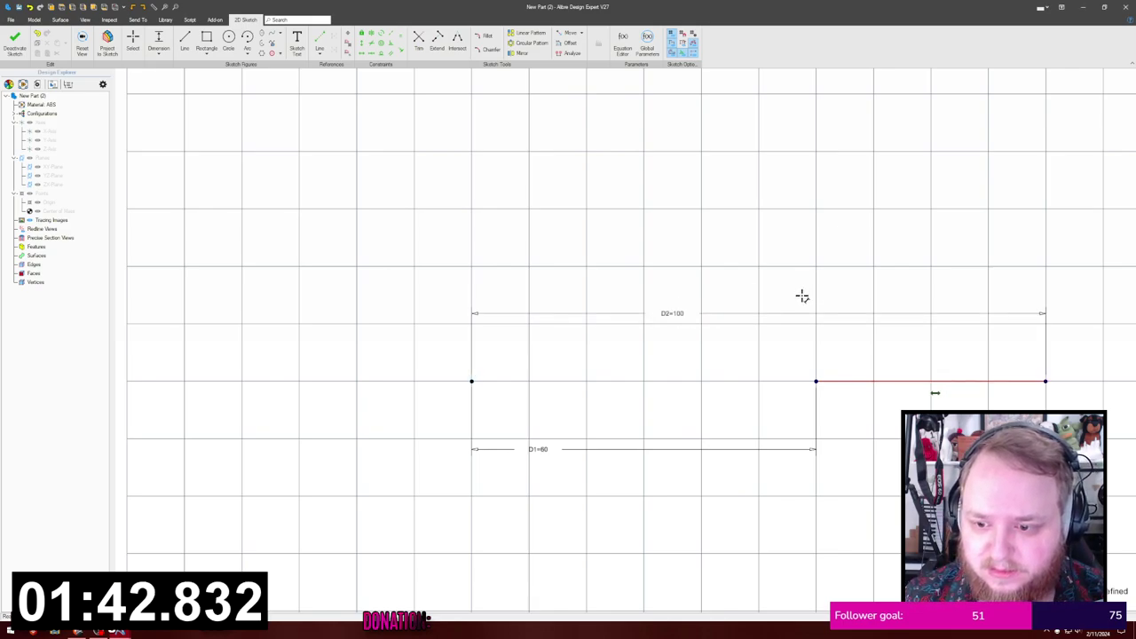
Step: Test the line's freedom by moving it off the axis, and constrain its near endpoint horizontally with the origin
middle_click_drag(775, 224, 466, 274)
scroll(531, 262, "down", 1)
middle_click_drag(541, 259, 605, 252)
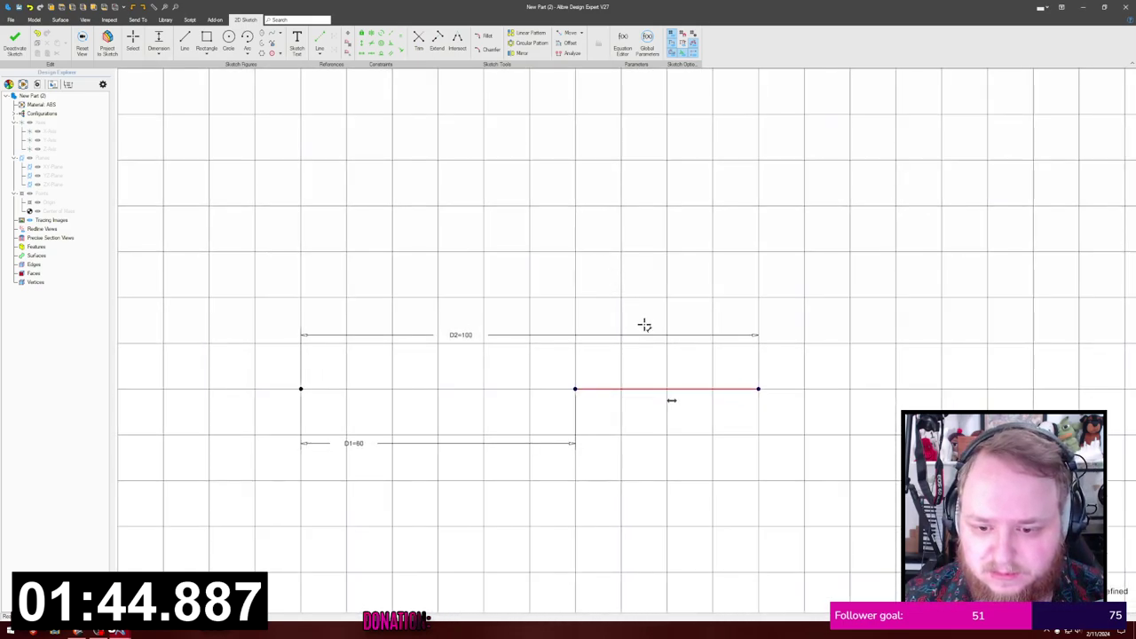
key("Escape")
mouse_move(603, 388)
left_mouse_down()
mouse_move(604, 354)
mouse_move(647, 359)
left_mouse_up()
left_click(573, 357)
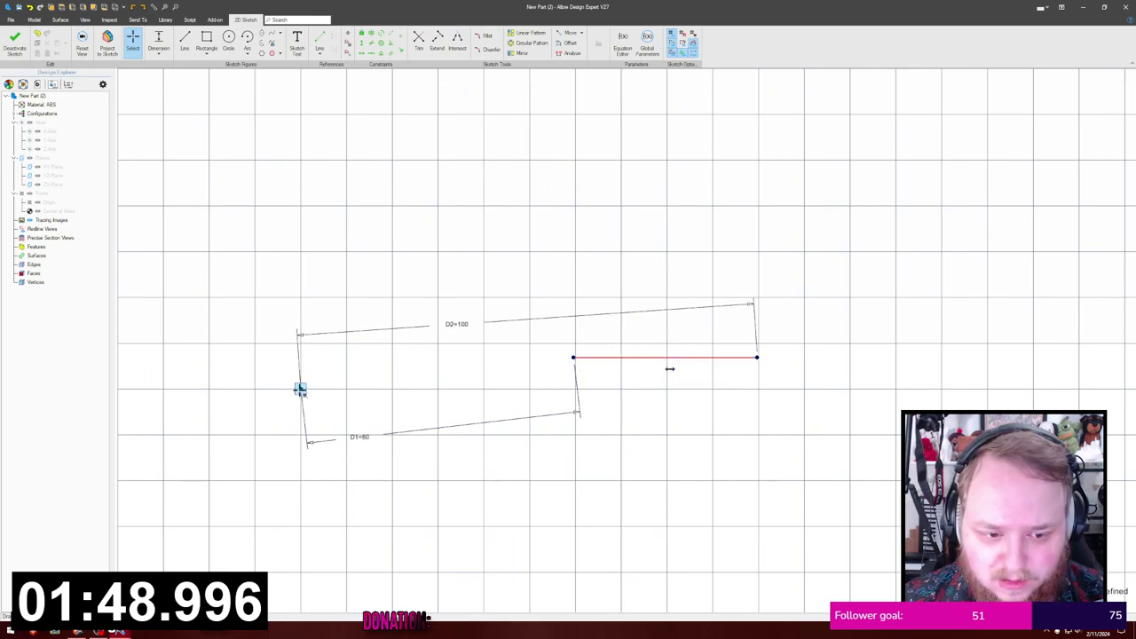
left_click(300, 389, "shift")
key("h")
middle_click_drag(608, 242, 700, 295)
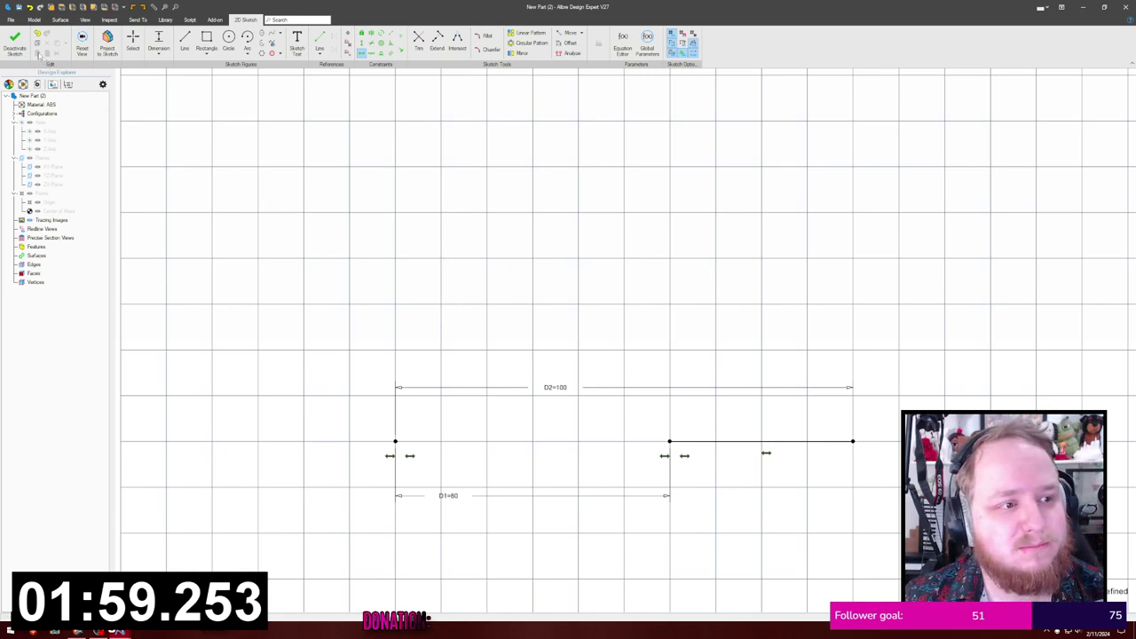
Step: Close the line sketch and delete it from the part's features
left_click(16, 44)
left_click(93, 257)
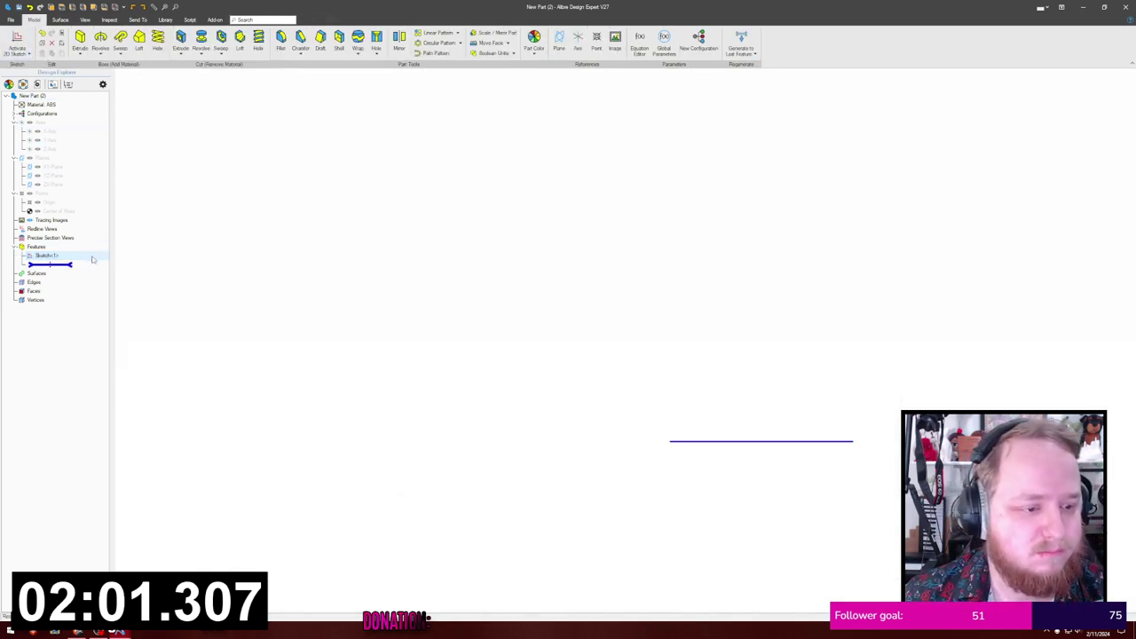
key("Delete")
key("ctrl+shift+r")
middle_click_drag(453, 194, 454, 203)
scroll(454, 202, "down", 5)
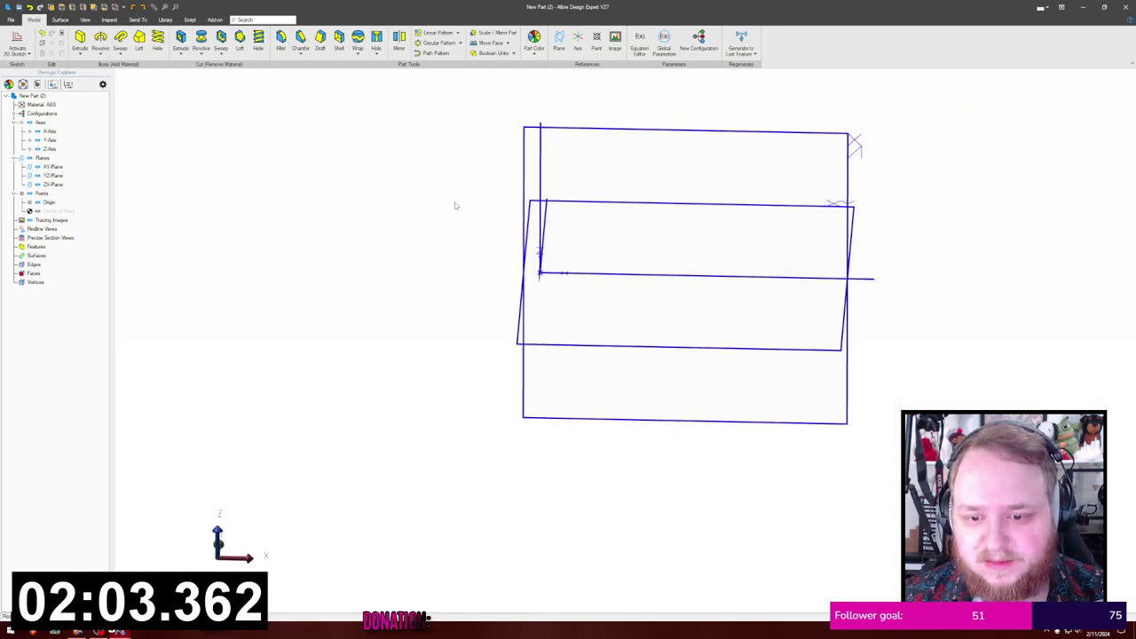
Step: Start a sketch on the XY plane and draw an upright rectangle with its lower edge on the X axis, on the positive side of the origin
middle_click_drag(561, 190, 620, 202)
scroll(613, 213, "up", 8)
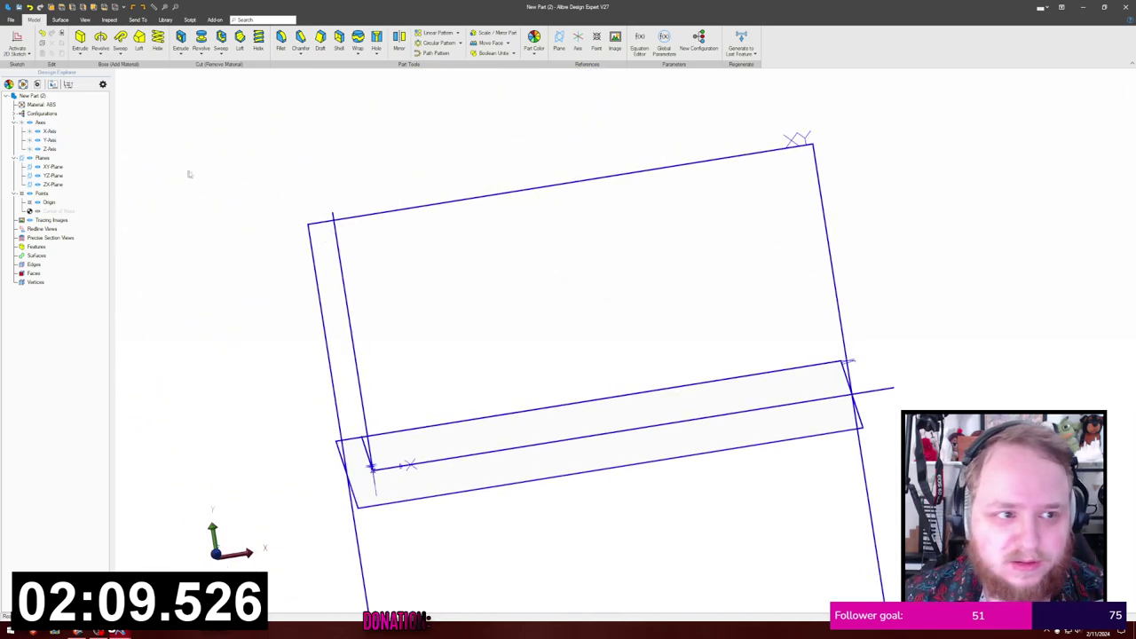
left_click(786, 151)
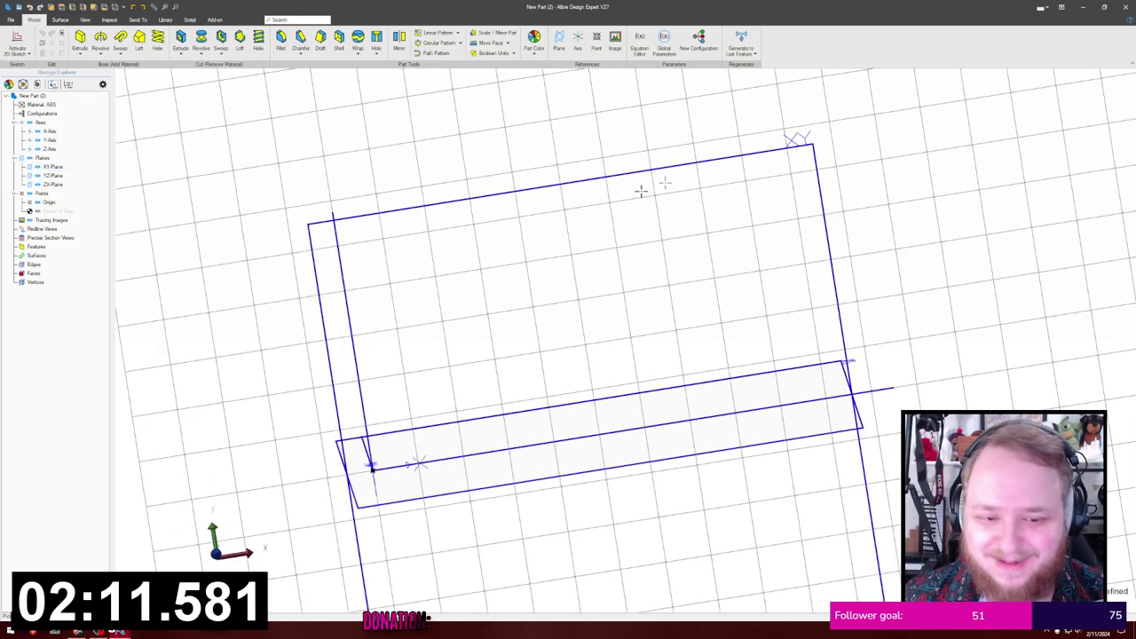
scroll(701, 286, "up", 5)
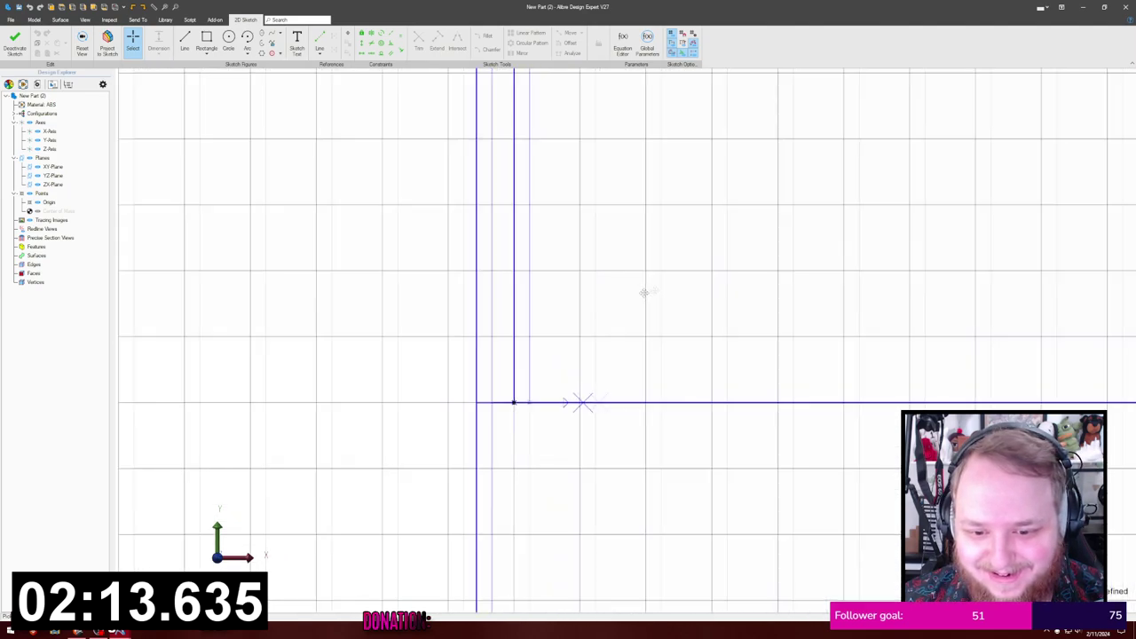
middle_click_drag(458, 312, 439, 306)
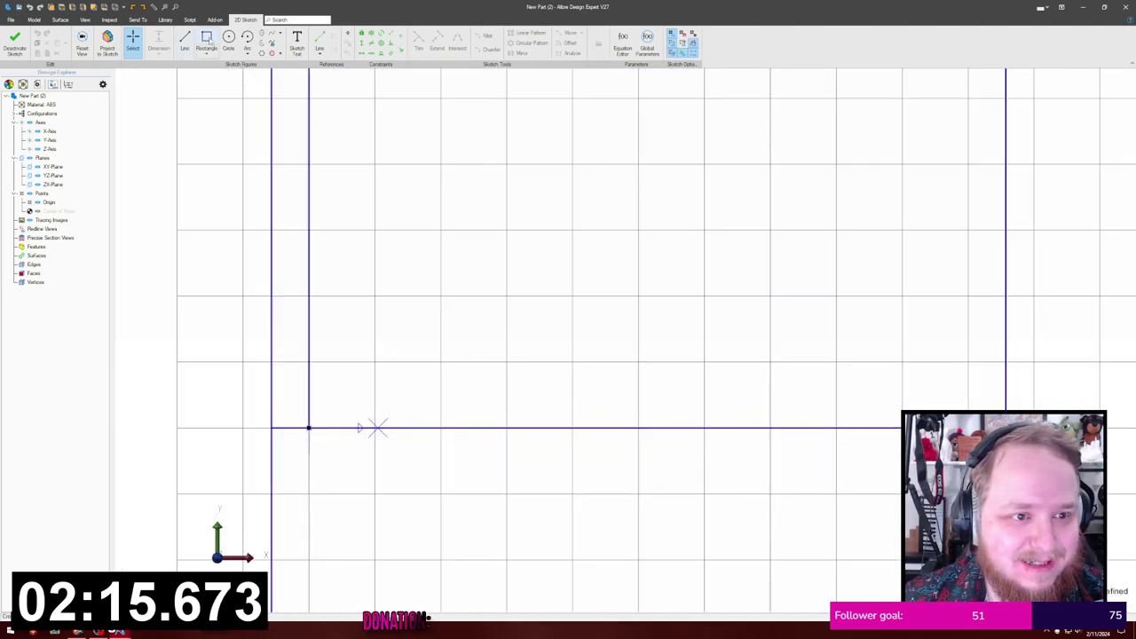
left_click(206, 40)
left_click(412, 427)
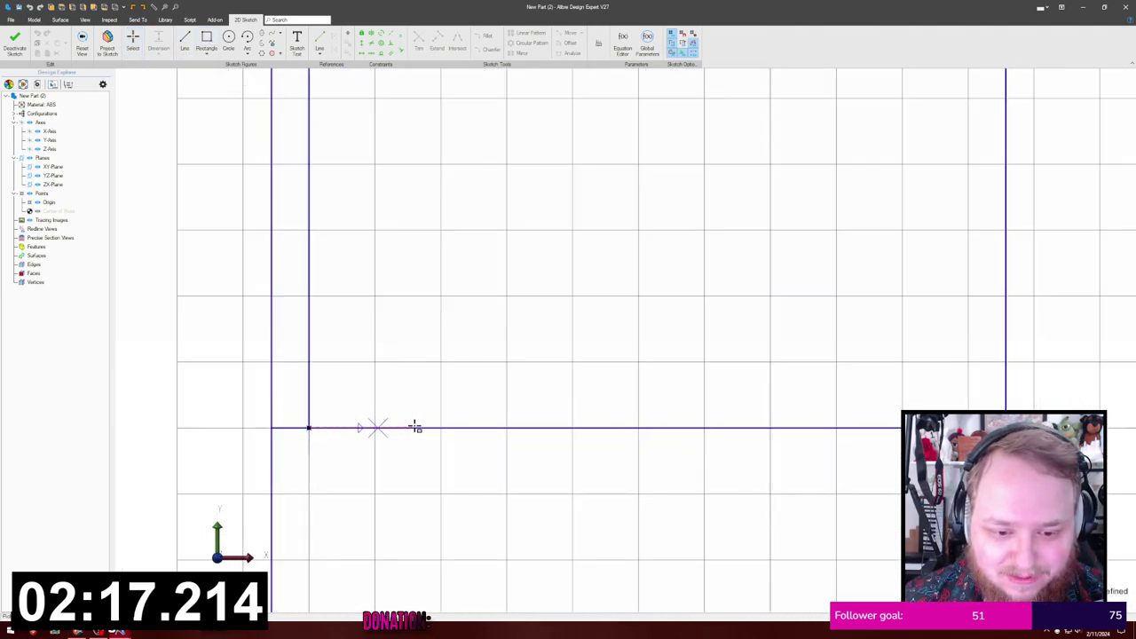
left_click(485, 233)
key("Escape")
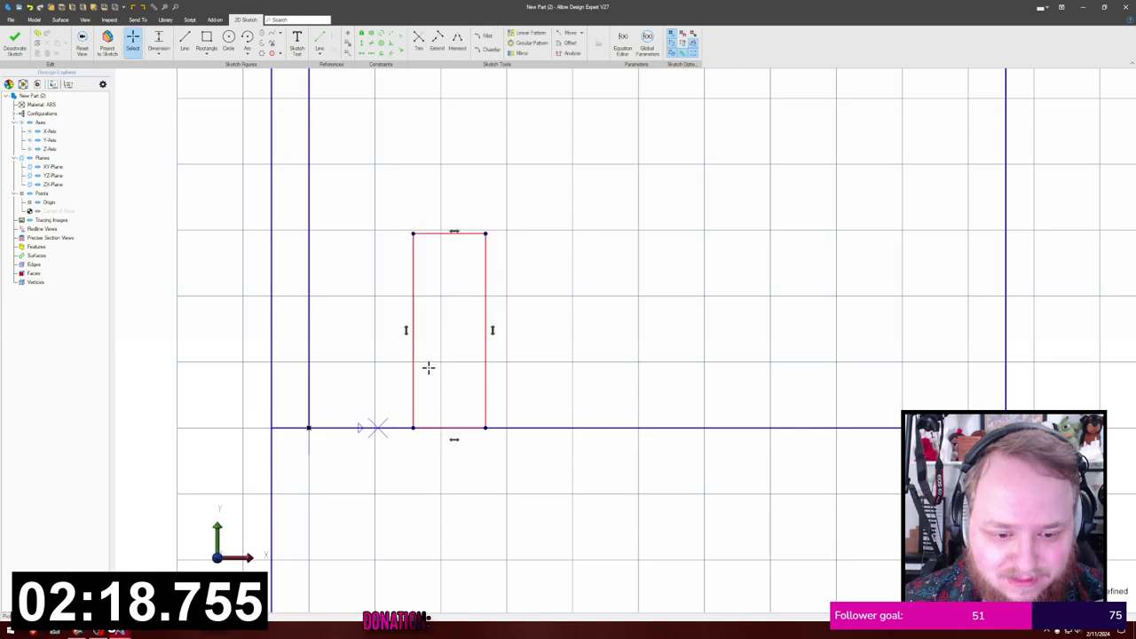
Step: Dimension the distance from the origin to the rectangle's near lower corner as 60 mm
key("d")
left_click(413, 428)
left_click(309, 428)
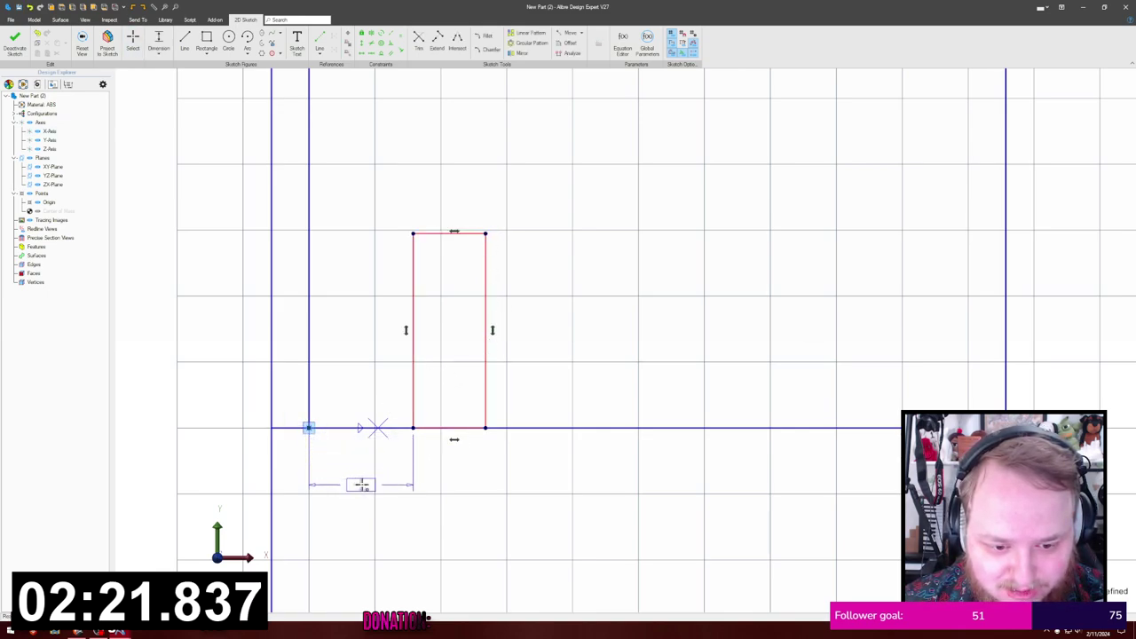
left_click(362, 485)
type("80")
key("Return")
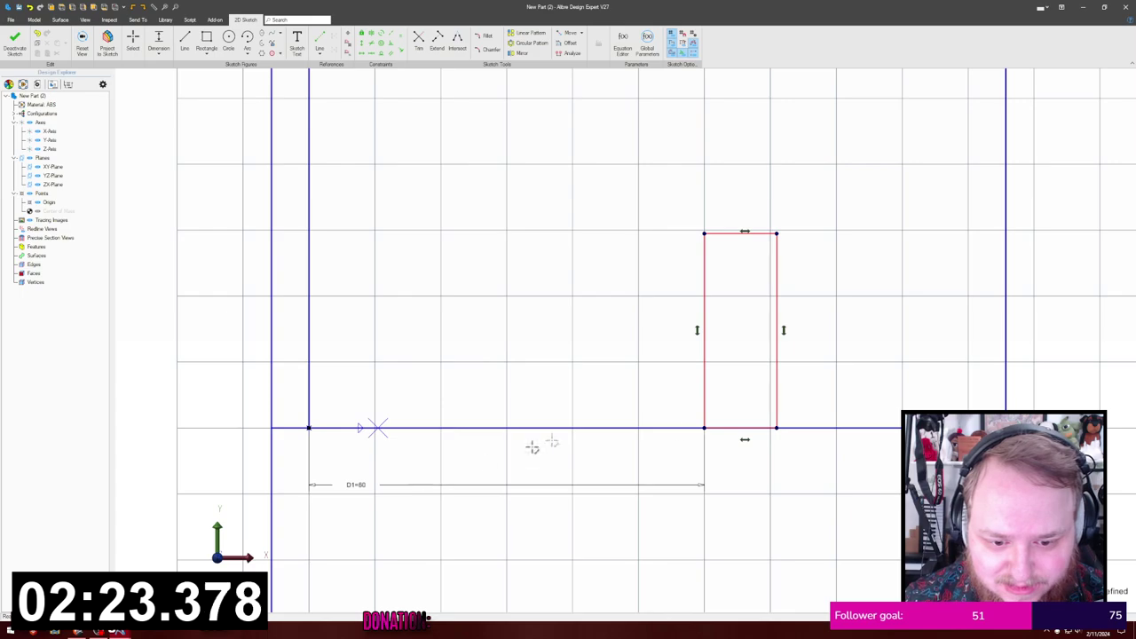
Step: Dimension the distance from the origin to the rectangle's far lower corner as 100 mm
left_click(776, 428)
left_click(308, 428)
left_click(510, 537)
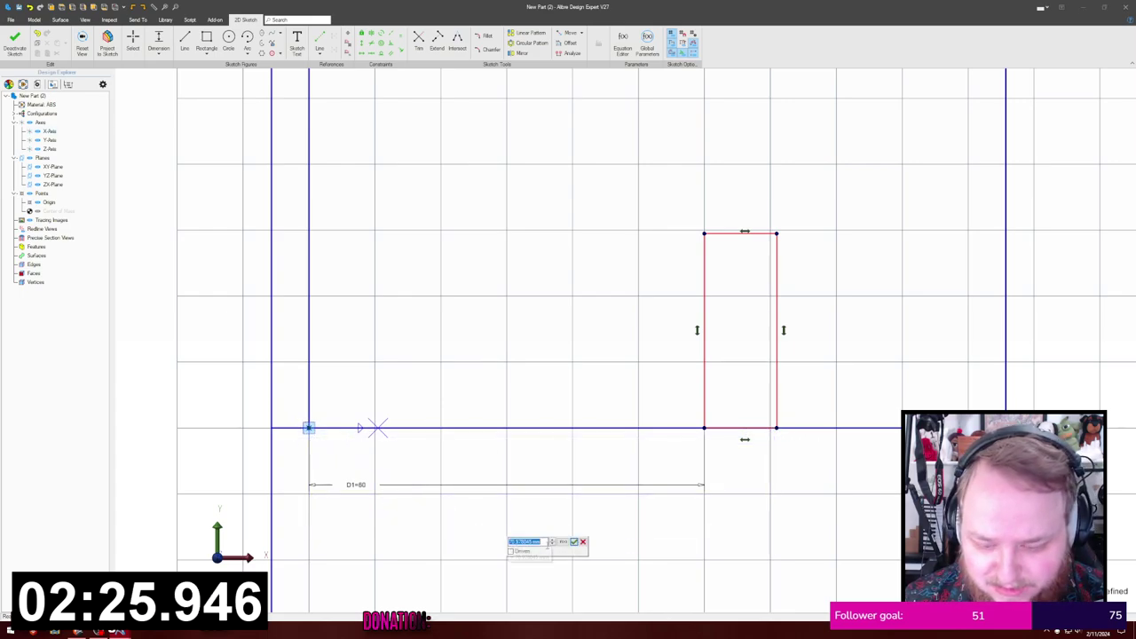
type("100")
key("Return")
Step: Set the rectangle's height to 120 mm by dimensioning its outer vertical side
middle_click_drag(673, 321, 477, 326)
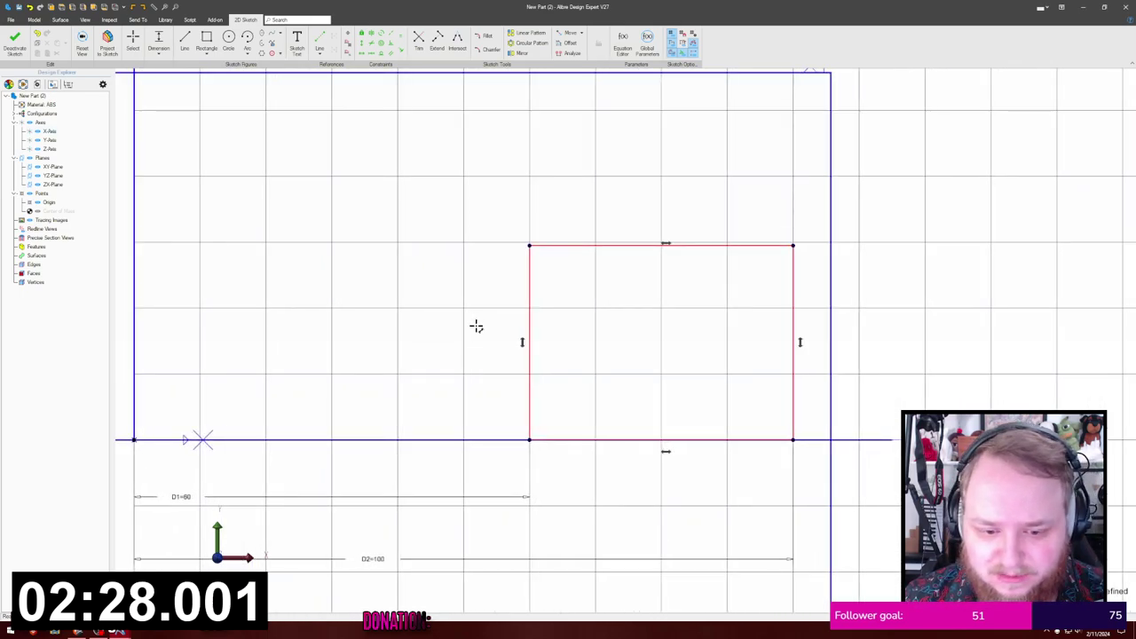
scroll(385, 299, "down", 1)
middle_click_drag(385, 299, 432, 290)
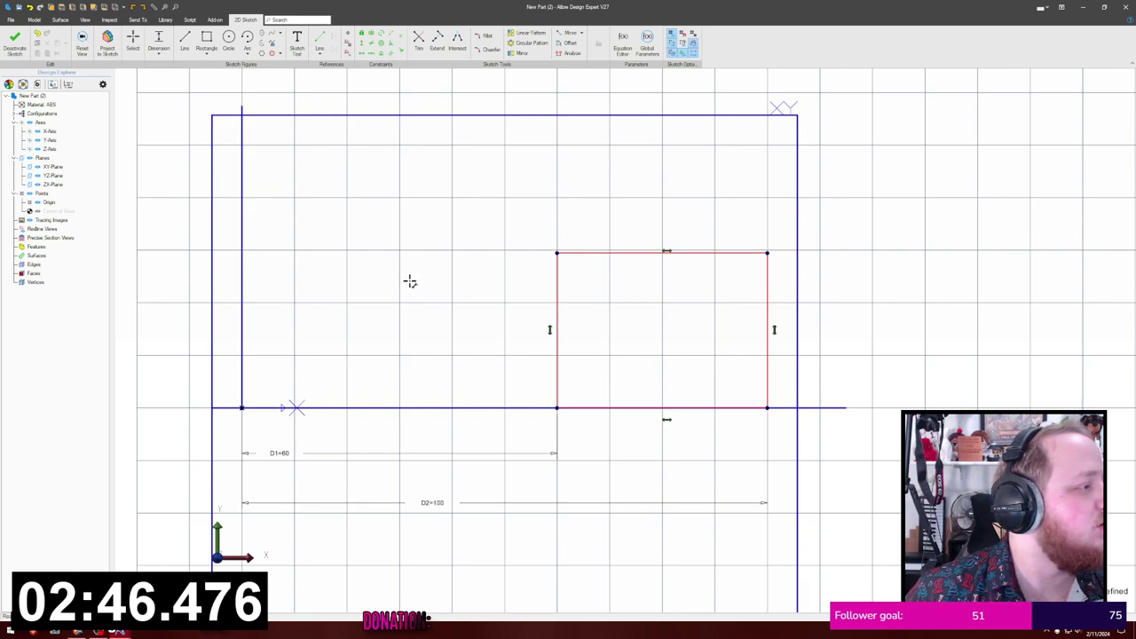
left_click(767, 328)
left_click(877, 330)
type("120")
key("Return")
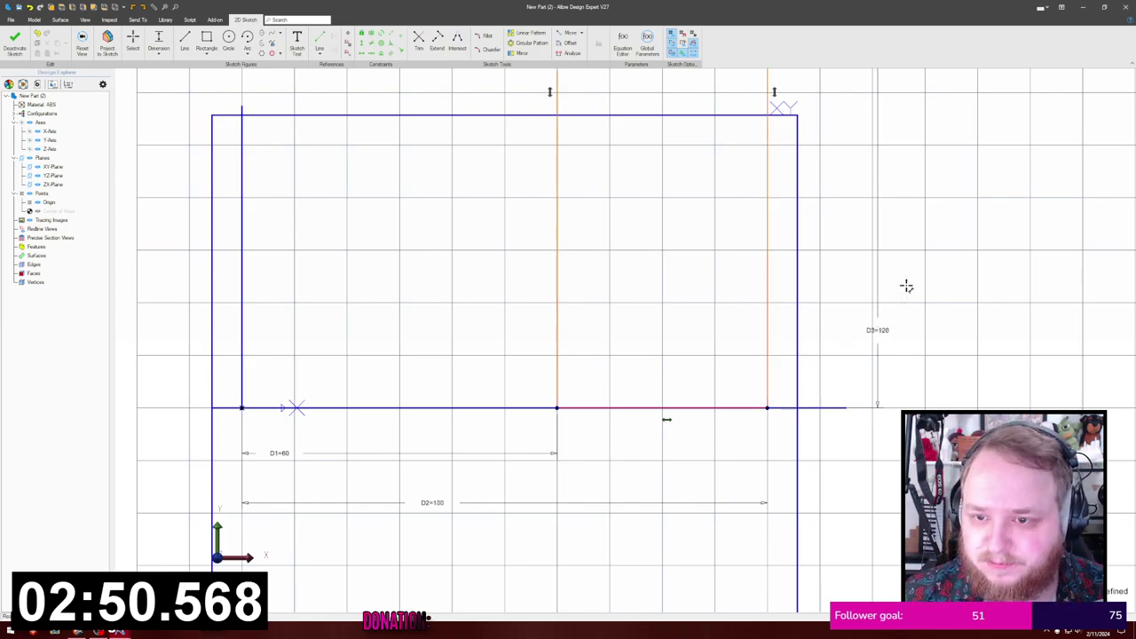
middle_click_drag(934, 236, 896, 418)
scroll(895, 390, "down", 3)
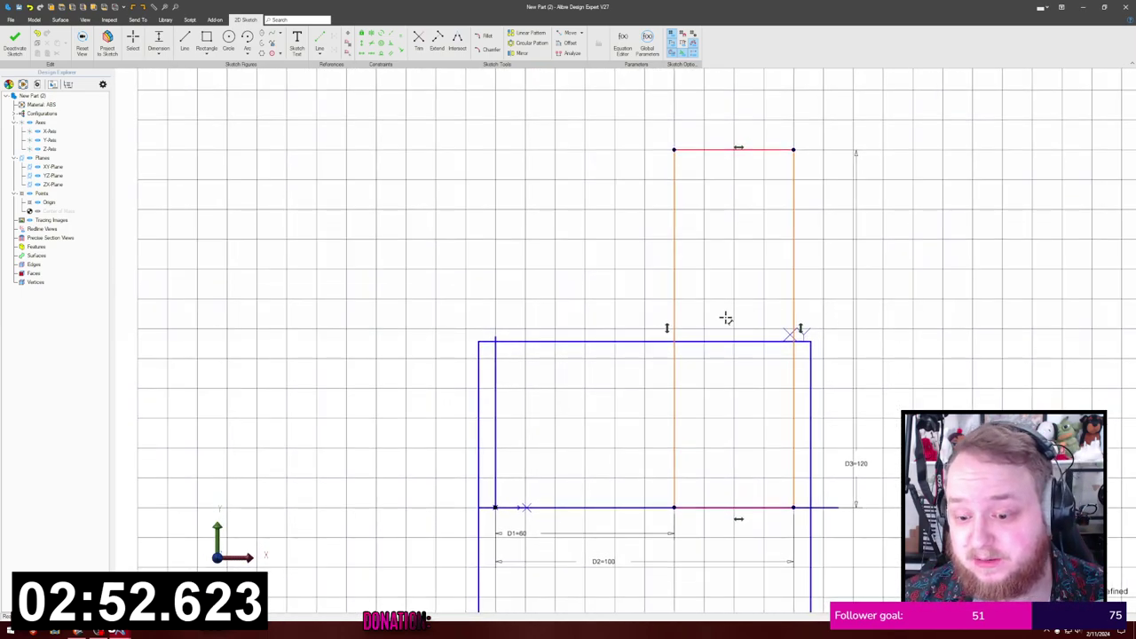
Step: Test the rectangle's freedom by moving its lower edge off the axis, and constrain its near lower corner horizontally with the origin
key("Escape")
left_click_drag(725, 506, 717, 470)
left_click(670, 470)
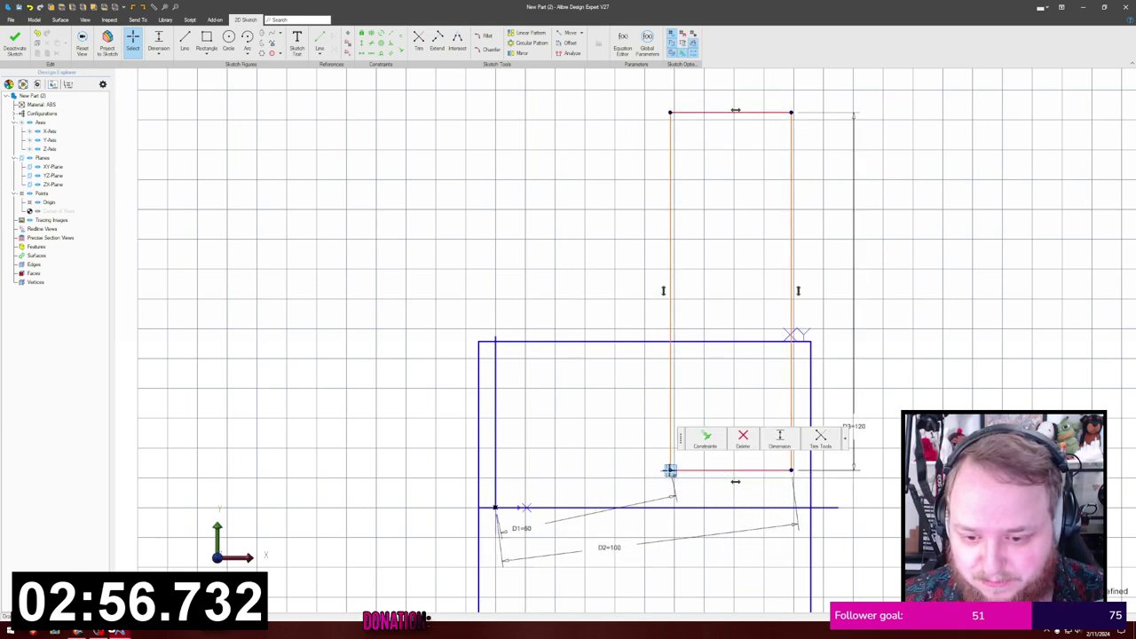
left_click(495, 508)
left_click(528, 477)
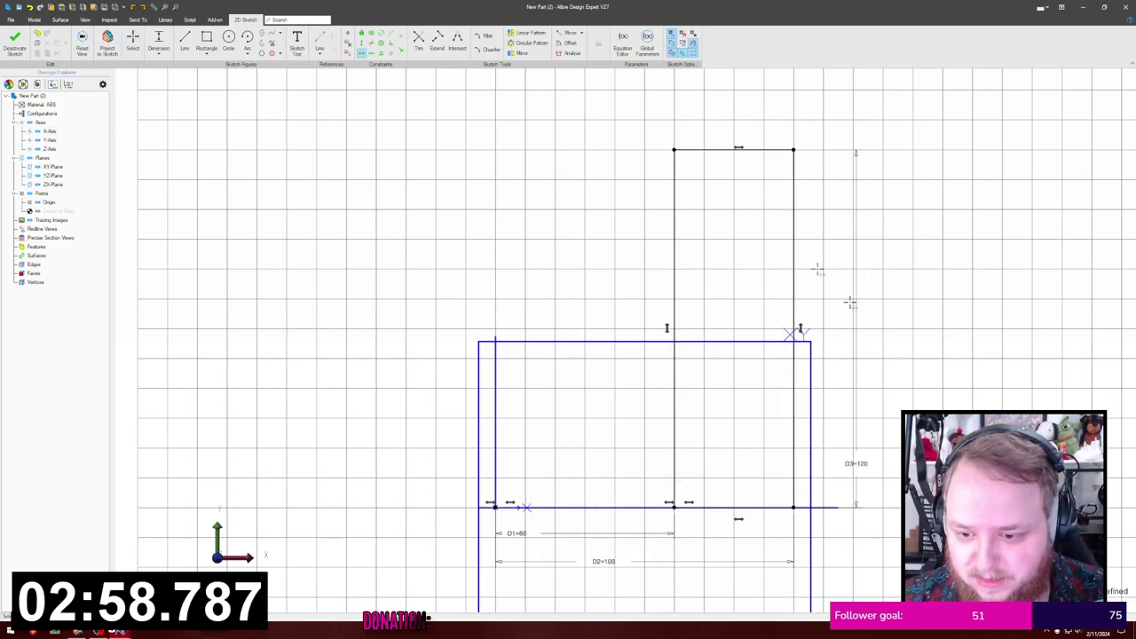
Step: Close the sketch and revolve the rectangle 180° about the Y-Axis into a half-ring boss
left_click(16, 41)
mouse_move(289, 203)
middle_mouse_down()
mouse_move(451, 269)
mouse_move(461, 257)
middle_mouse_up()
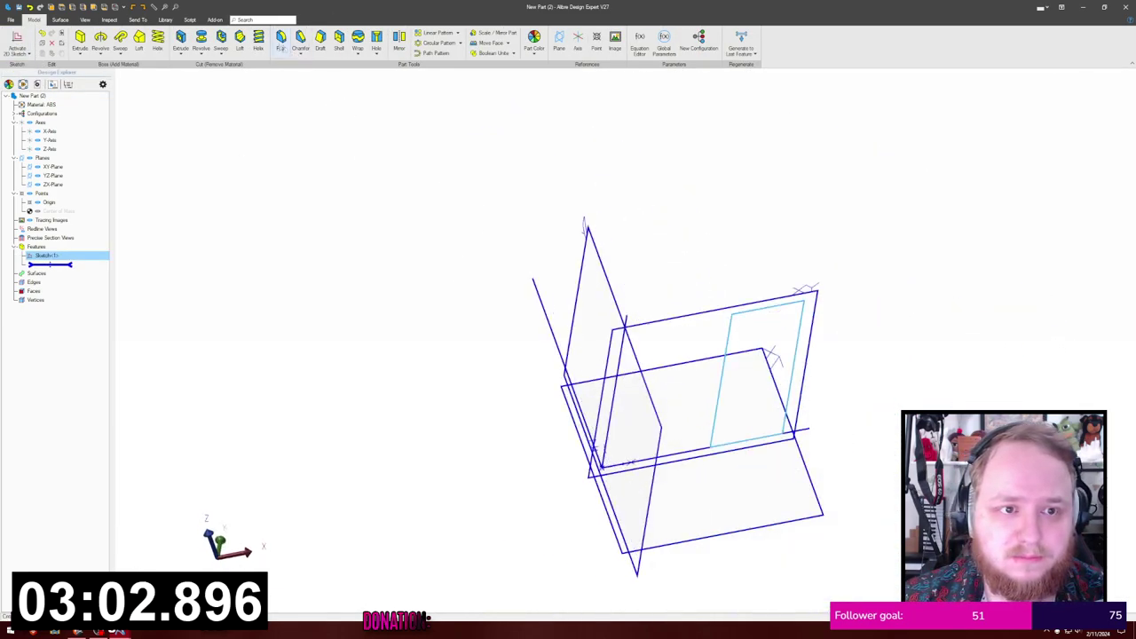
left_click(100, 38)
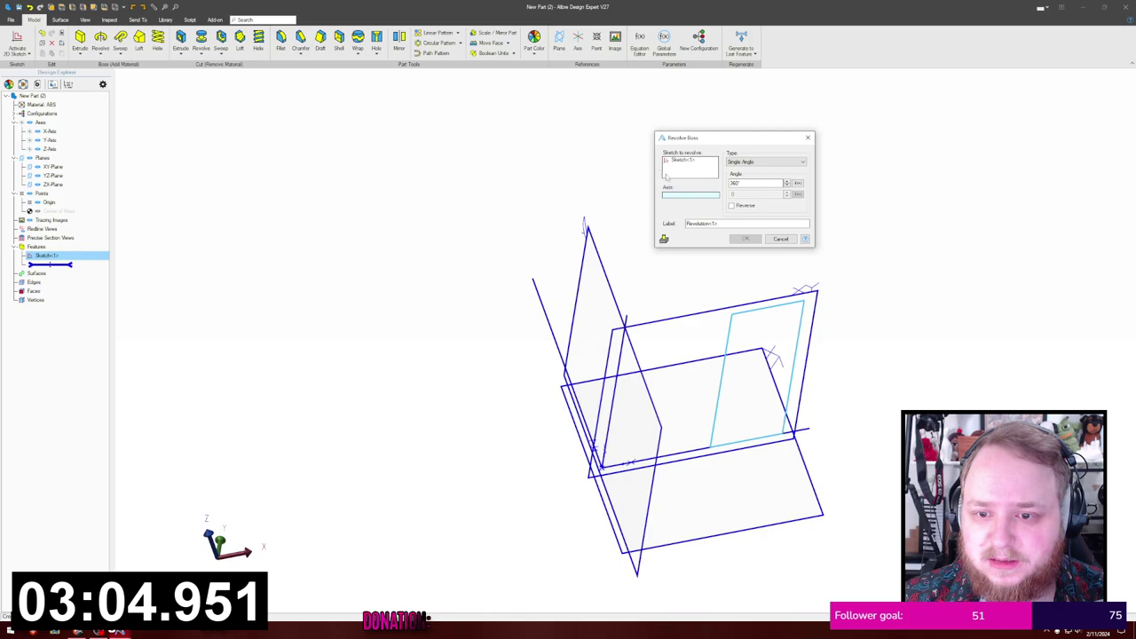
left_click(618, 372)
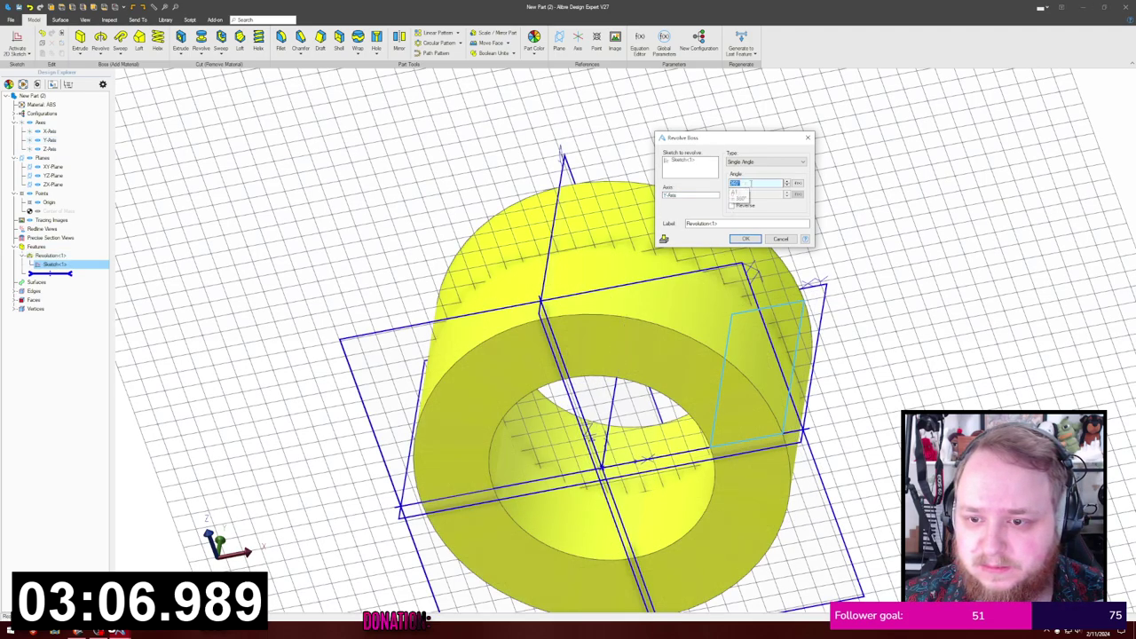
type("180")
key("Return")
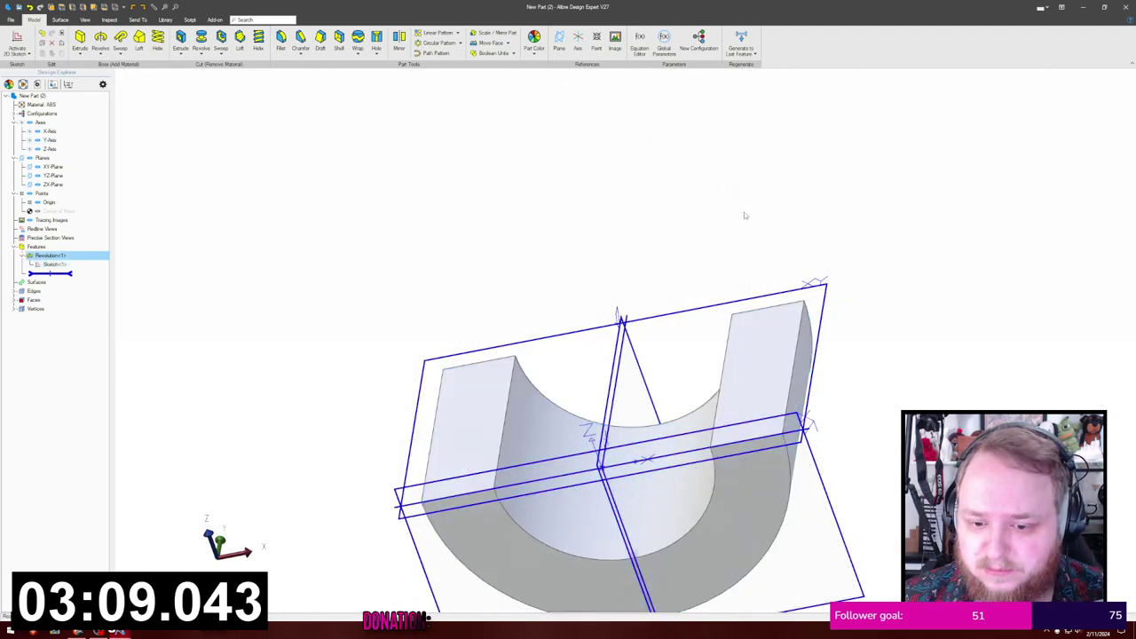
left_click(746, 215)
Step: Start a new sketch on the XY plane across the arch's flat faces, and hide the reference geometry
middle_click_drag(746, 216, 696, 176)
middle_click_drag(696, 176, 727, 184)
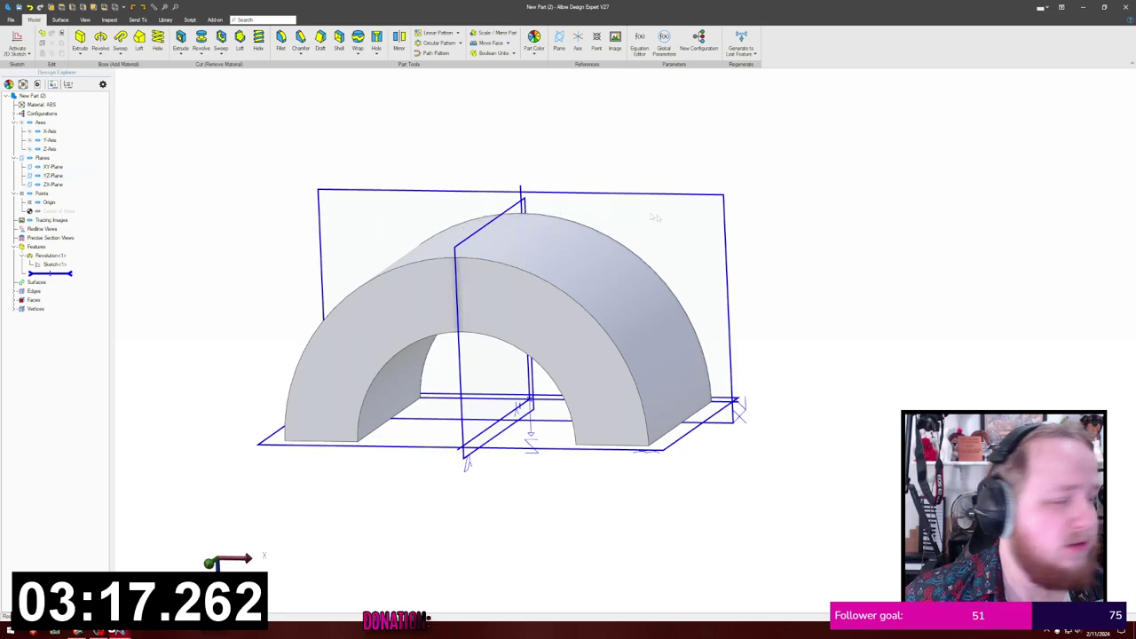
middle_click_drag(693, 183, 761, 160)
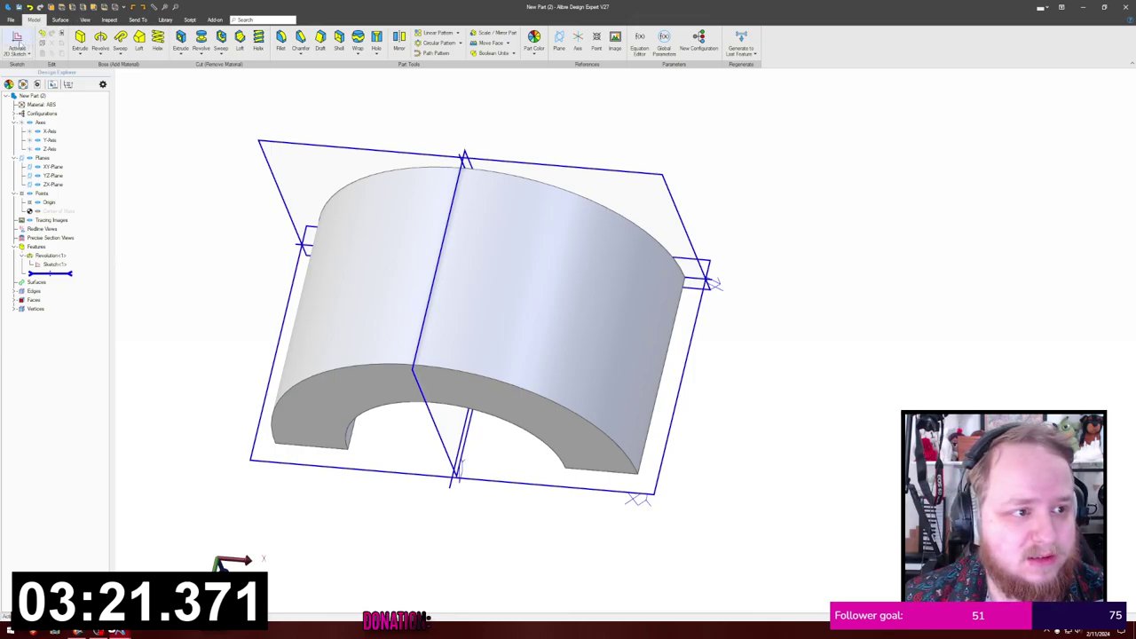
left_click(707, 314)
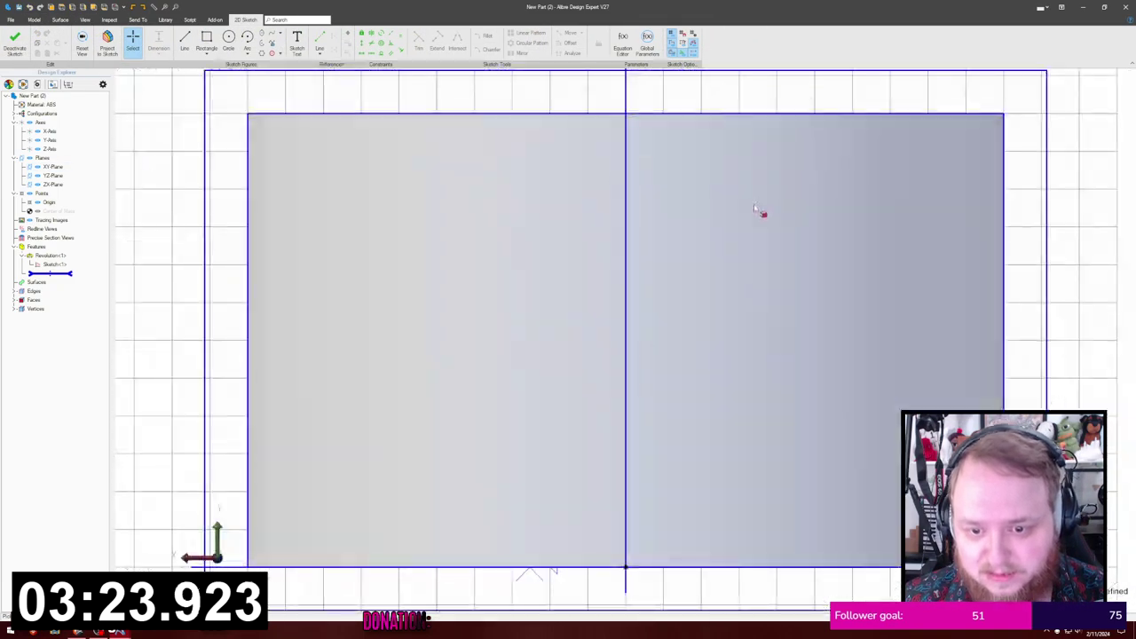
scroll(753, 193, "down", 5)
mouse_move(854, 175)
middle_mouse_down()
mouse_move(870, 158)
mouse_move(817, 188)
middle_mouse_up()
key("Home")
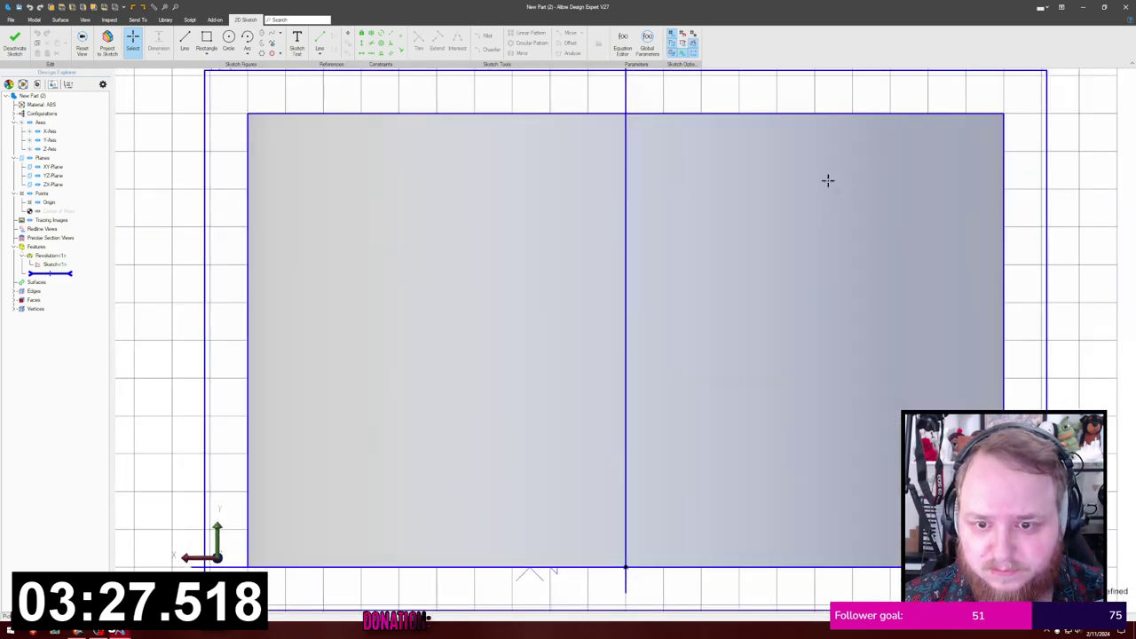
scroll(824, 184, "down", 2)
key("ctrl+shift+r")
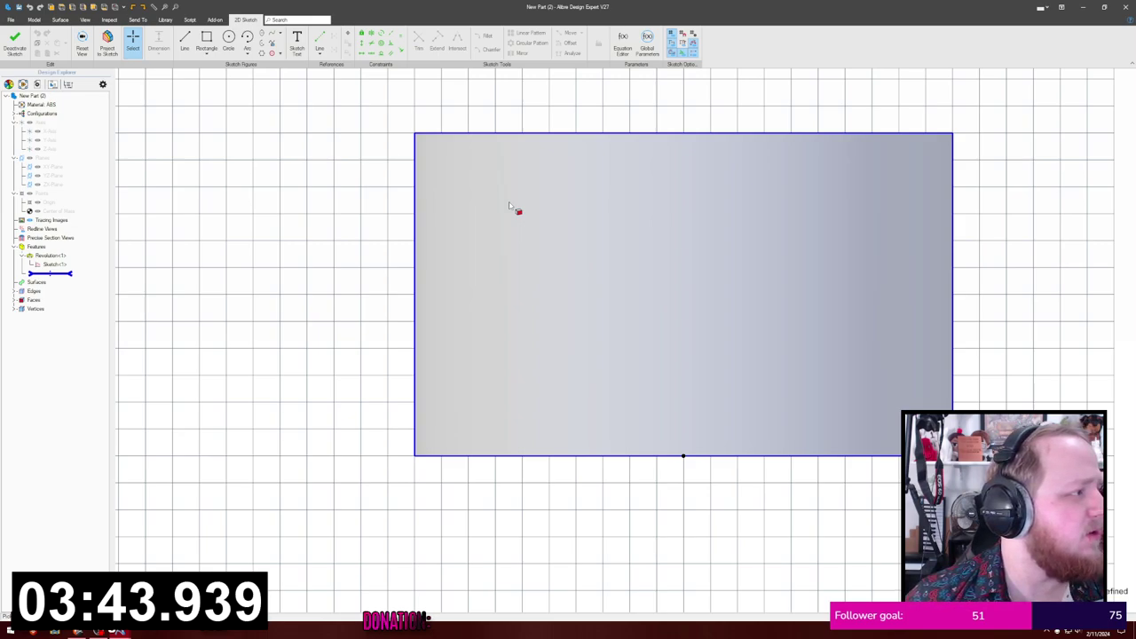
Step: Project the arch's lower edge through the origin into the sketch as a reference figure, without association to the source
left_click(318, 152)
middle_click_drag(317, 151, 265, 160)
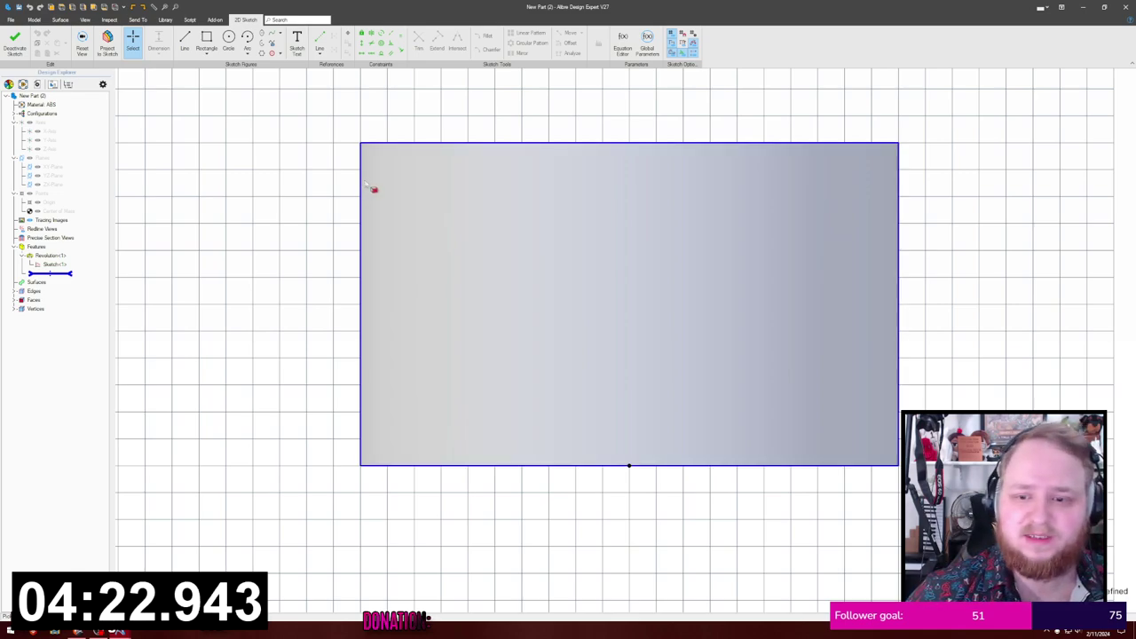
middle_click_drag(260, 182, 192, 177)
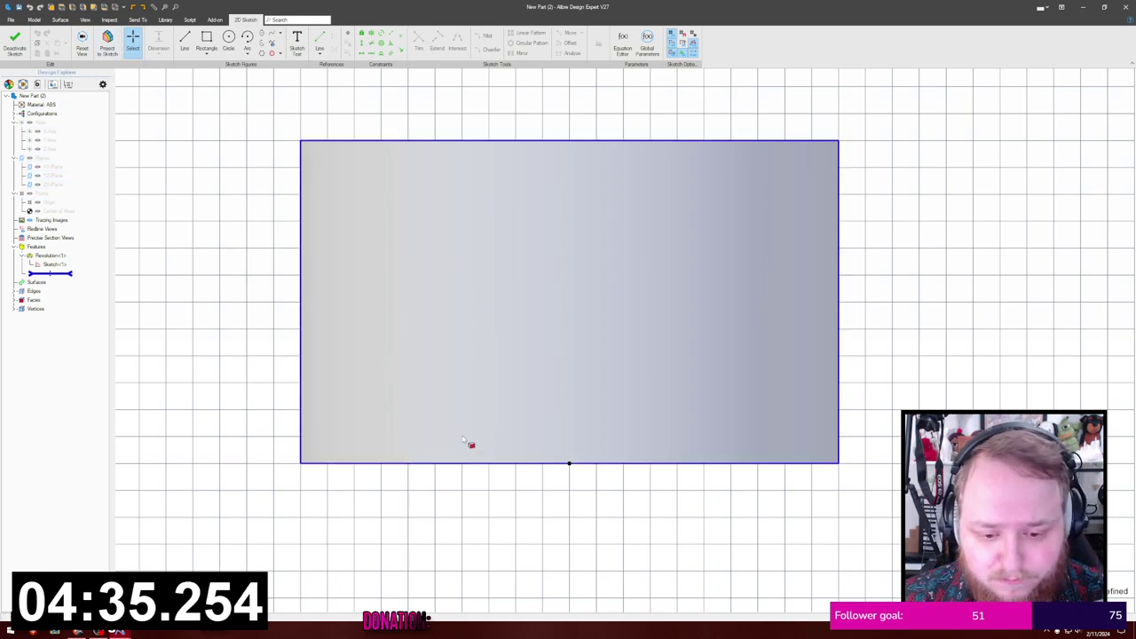
key("p")
left_click(493, 463)
left_click(707, 132)
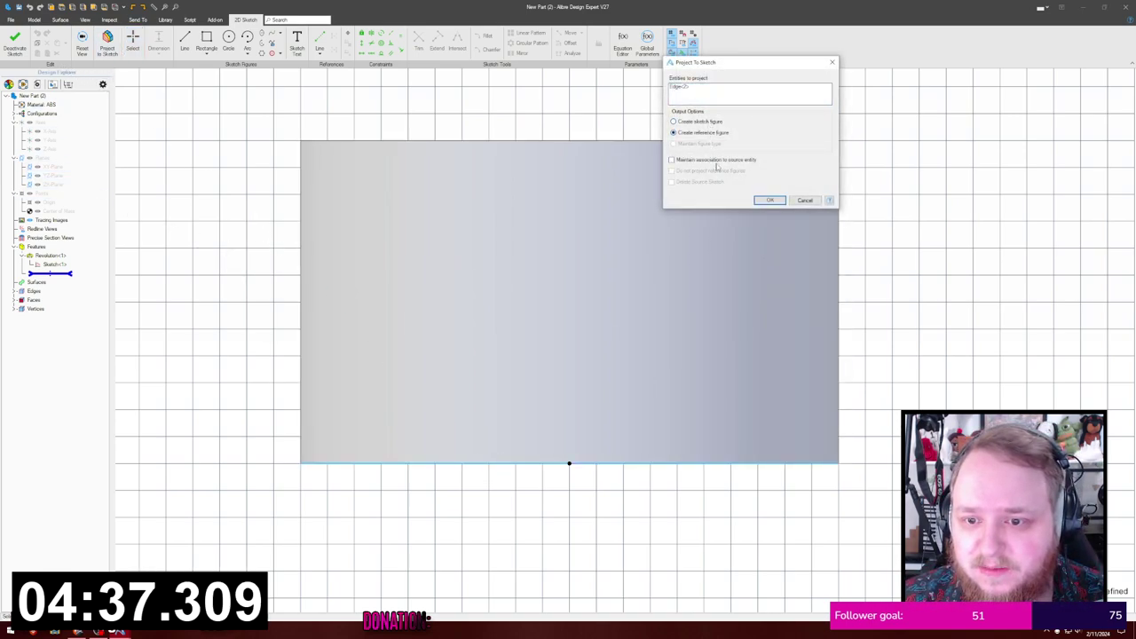
left_click(756, 202)
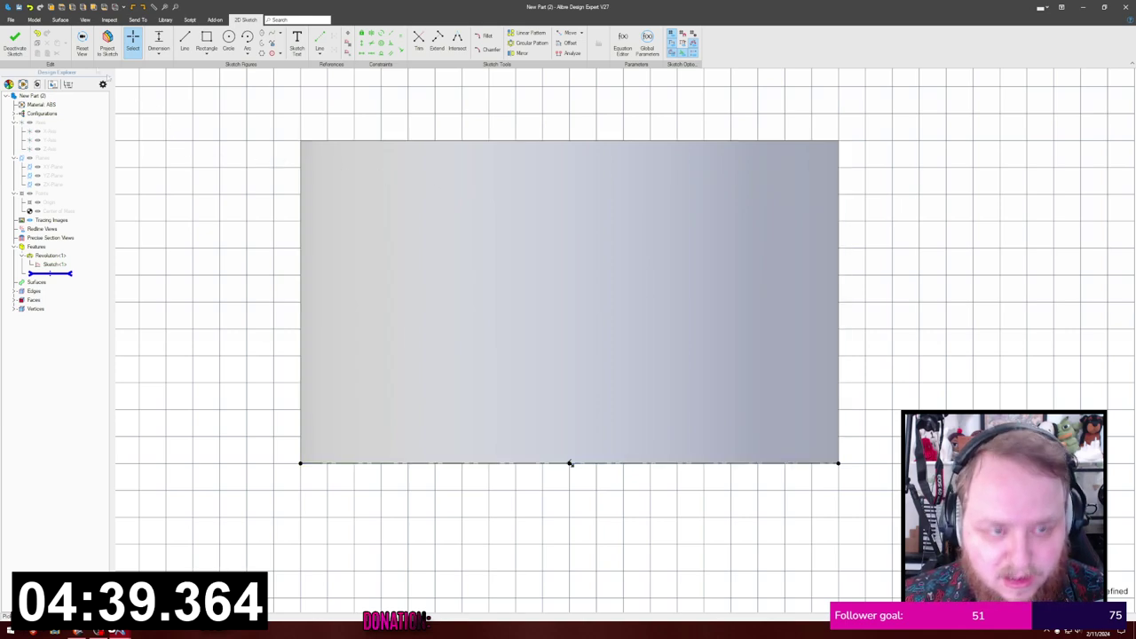
Step: Draw a rectangle starting on the projected edge and extending outward past the arch's side
key("r")
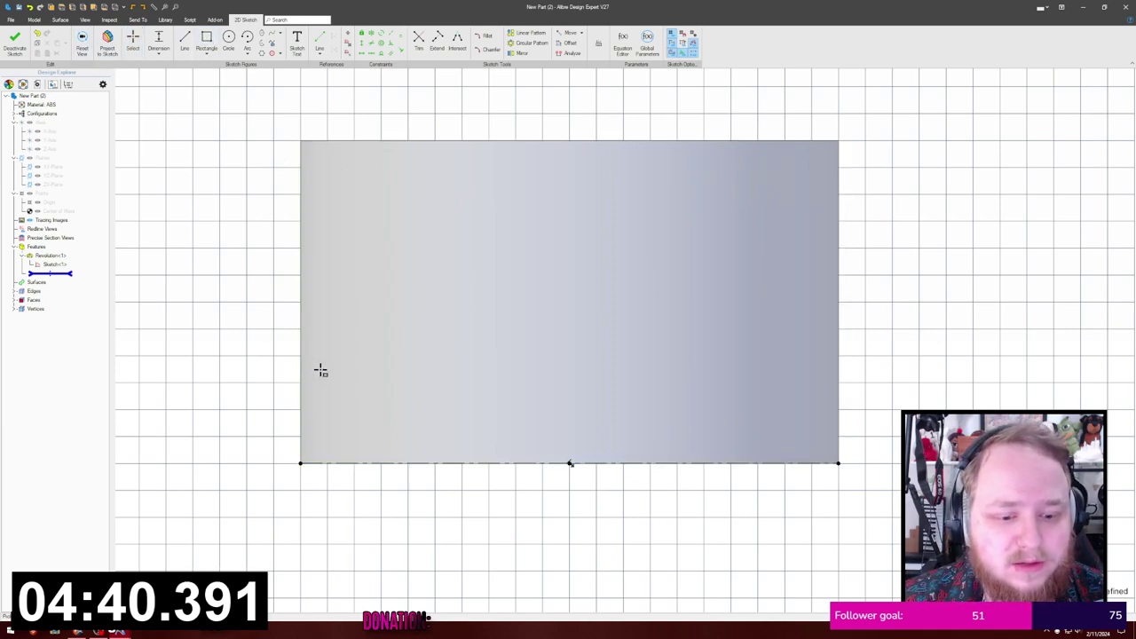
left_click(344, 462)
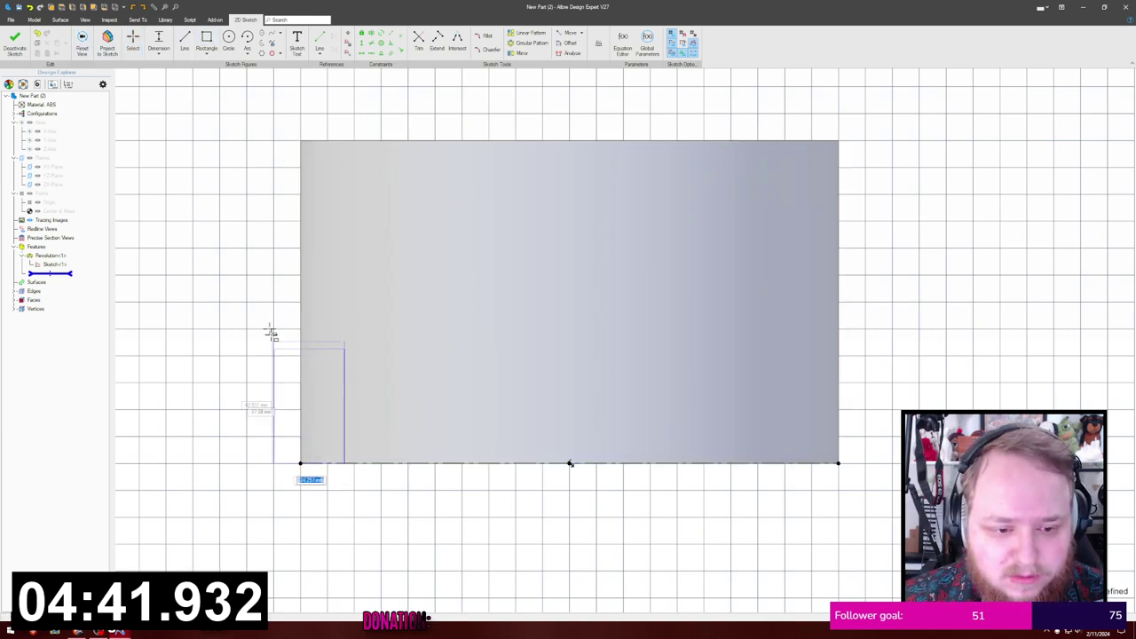
left_click(224, 239)
key("Escape")
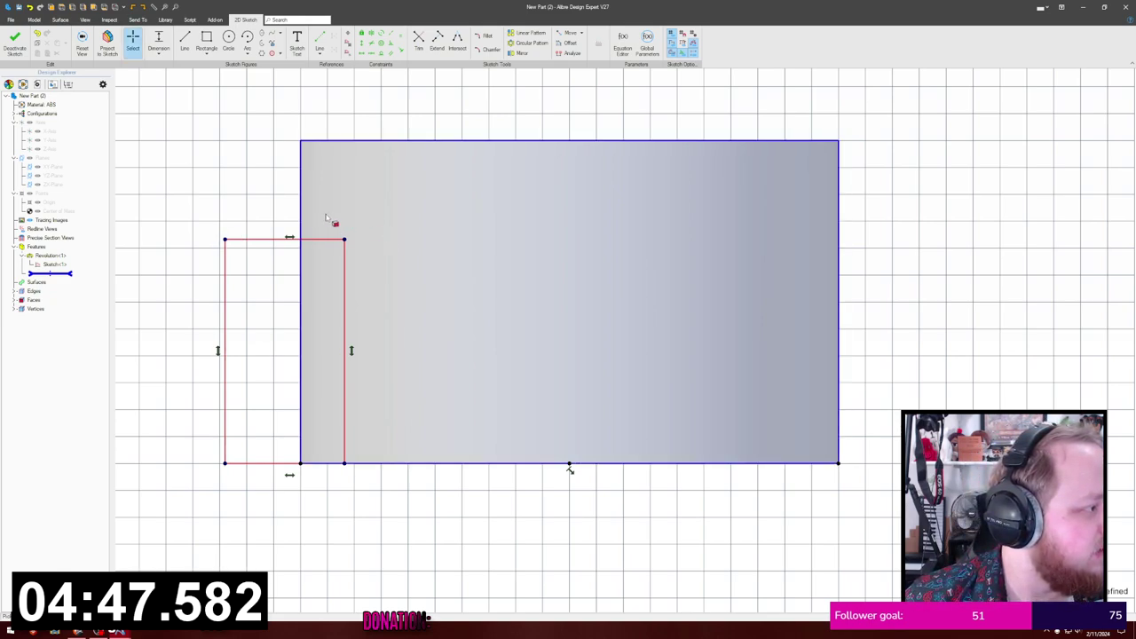
Step: Set the new rectangle's height to 88 mm by dimensioning its outer vertical side
key("d")
left_click(225, 315)
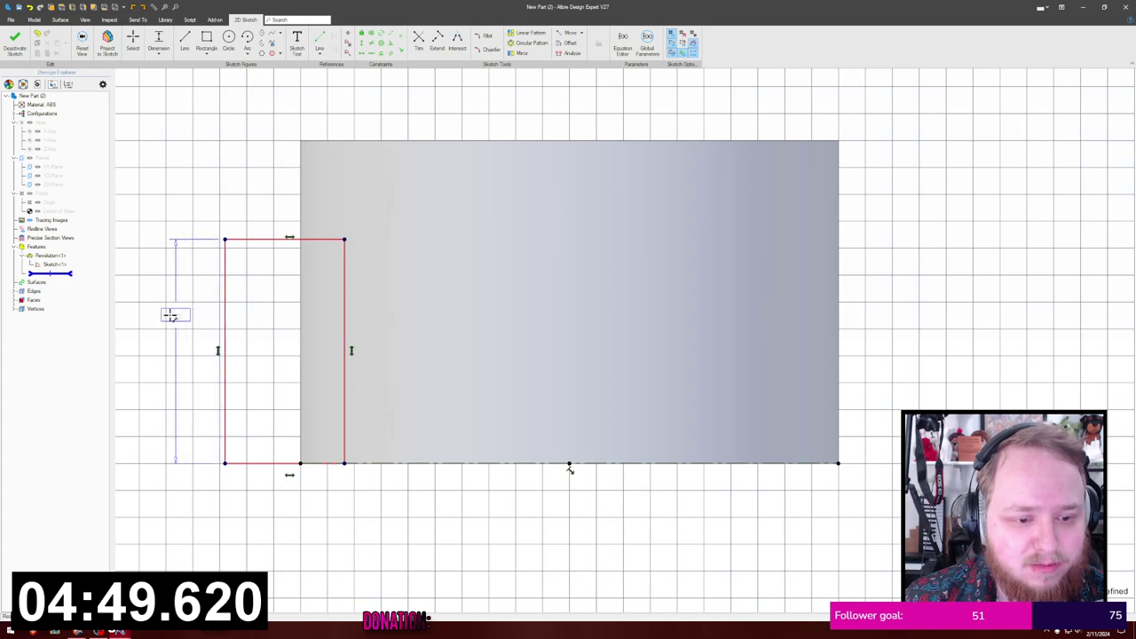
left_click(171, 316)
type("88")
key("Return")
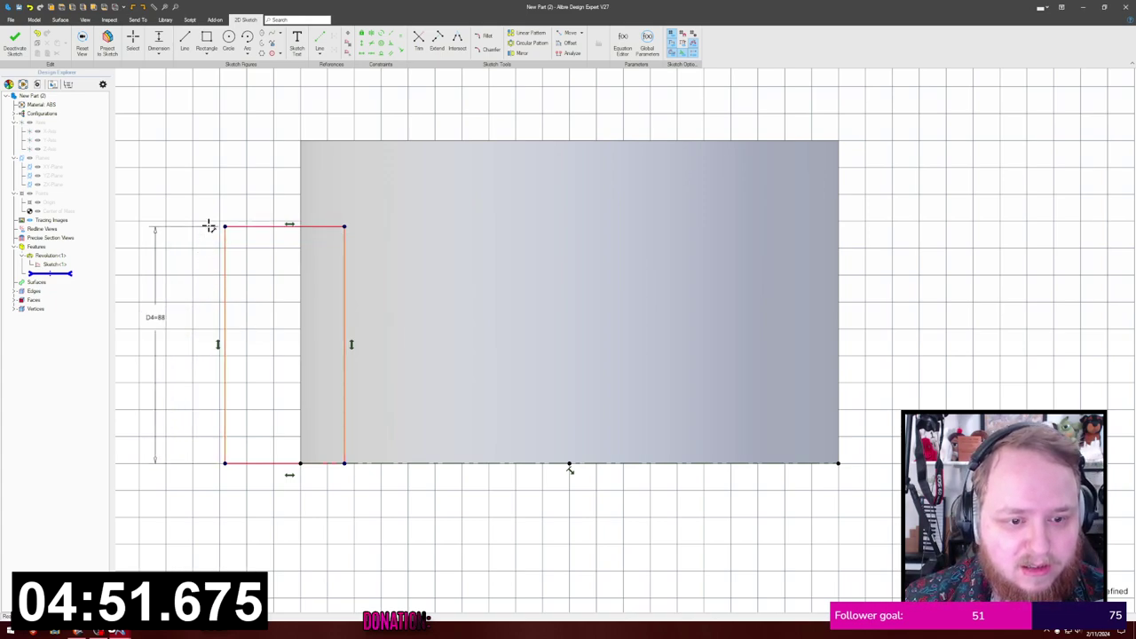
key("Escape")
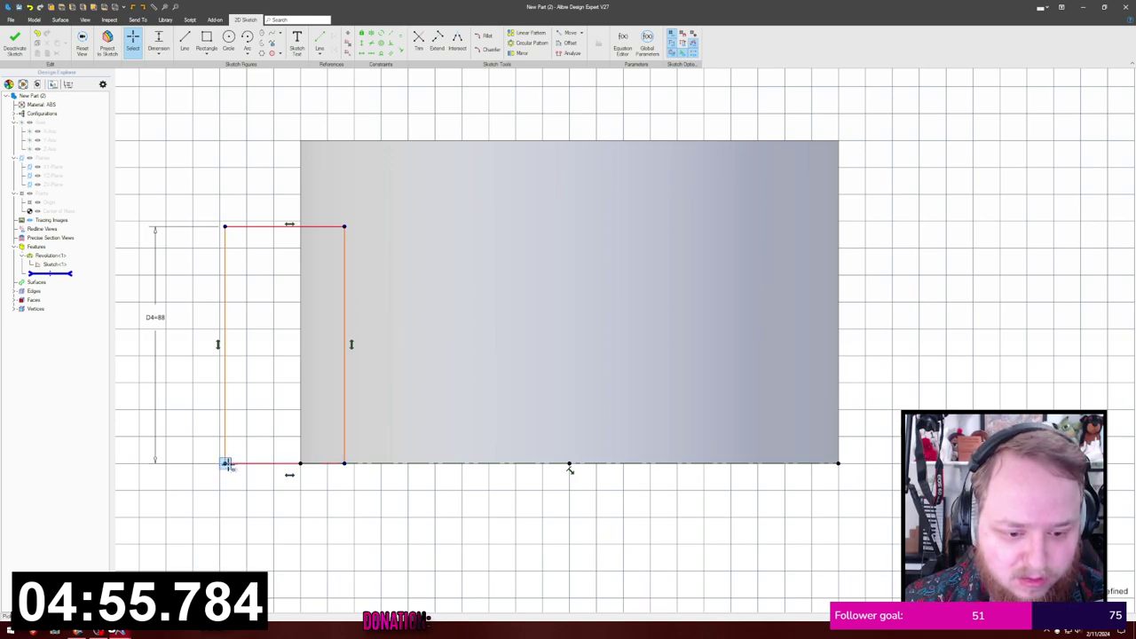
Step: Try to align the rectangle's inner lower corner horizontally with the origin using a constraint
left_click(346, 462)
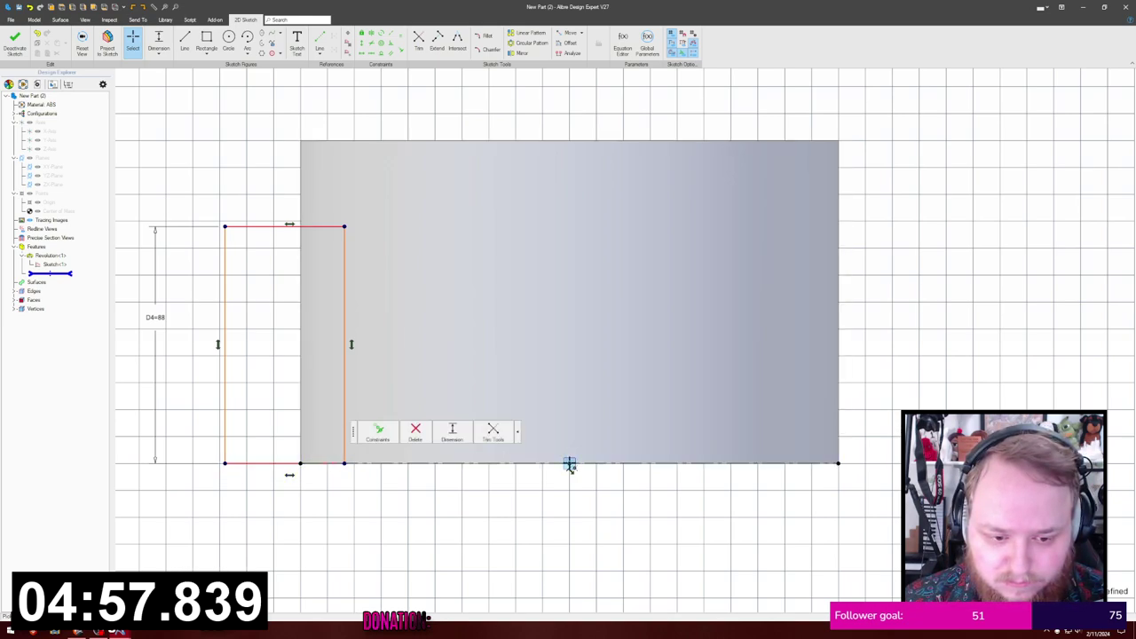
left_click(570, 464)
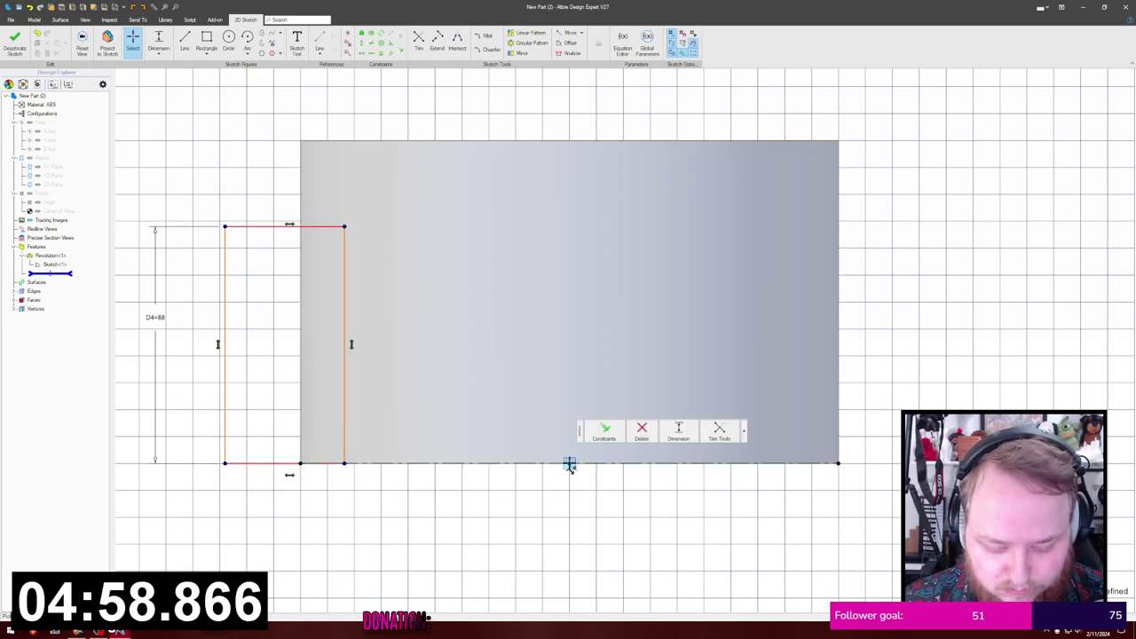
left_click(344, 464)
left_click(569, 463)
left_click(565, 328)
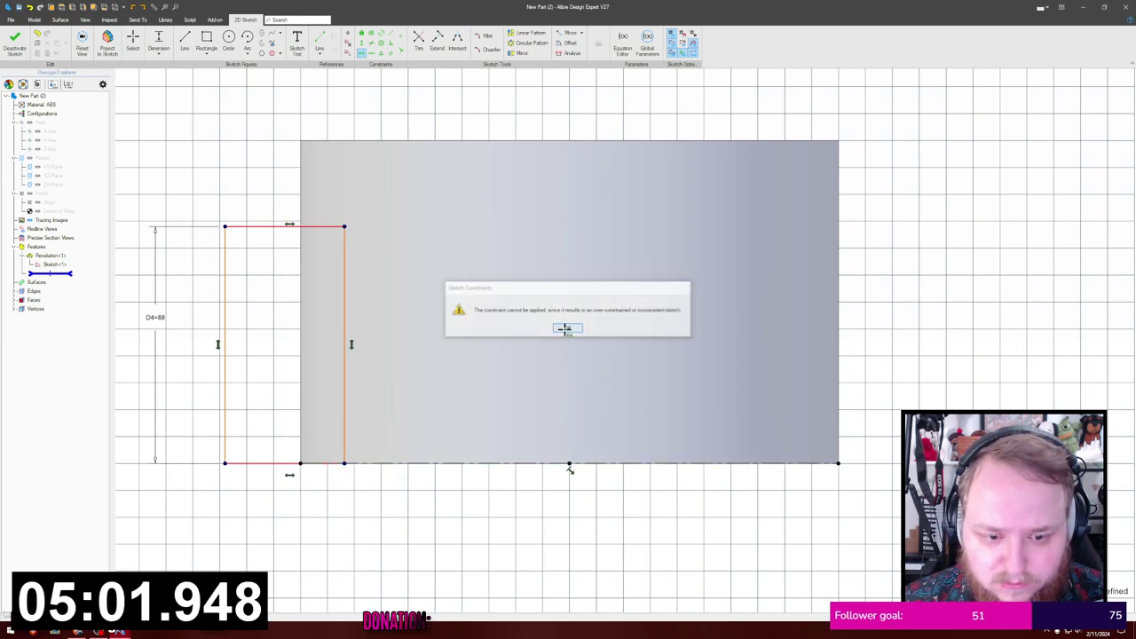
left_click(566, 328)
left_click(254, 226)
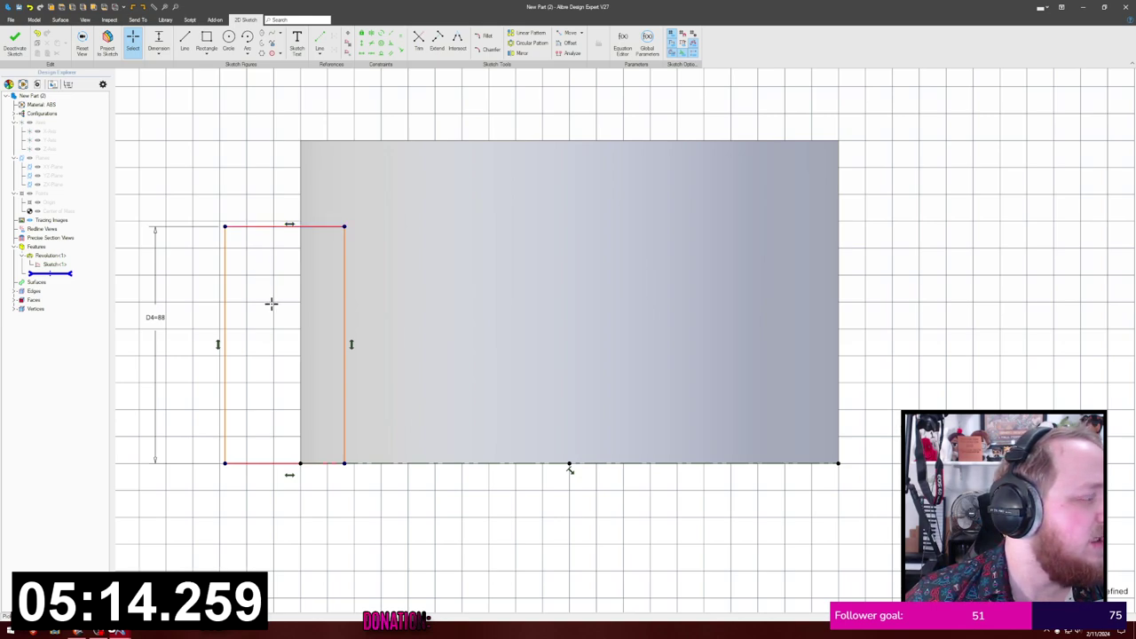
Step: Dimension the horizontal distance from the rectangle's outer side to the origin as 275/2 mm
key("d")
left_click(224, 446)
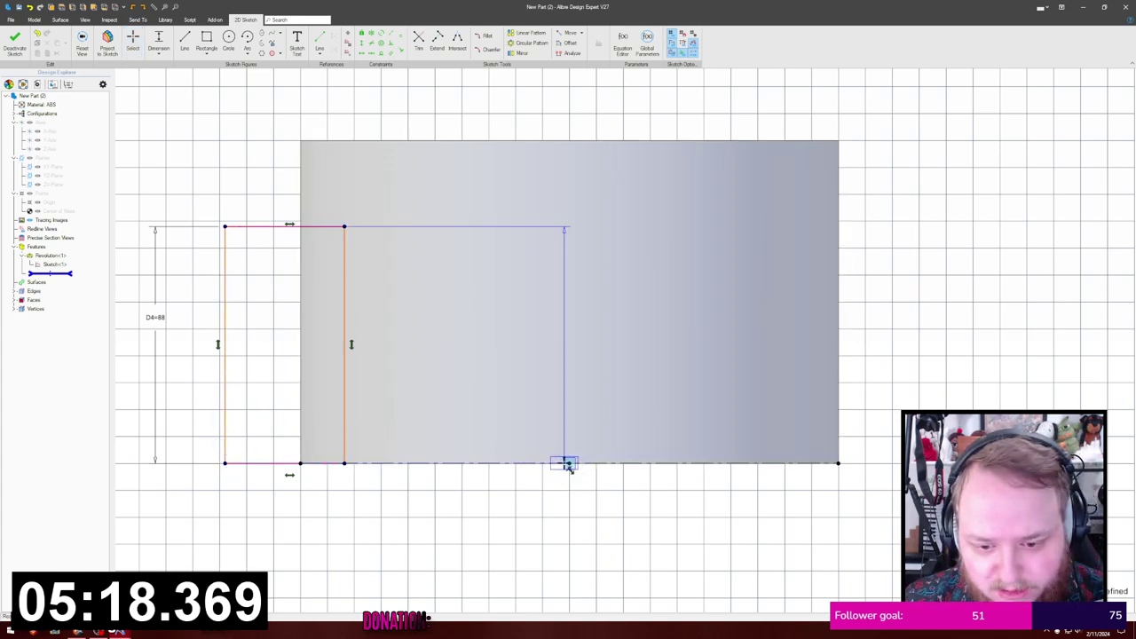
left_click(569, 463)
type("275/2")
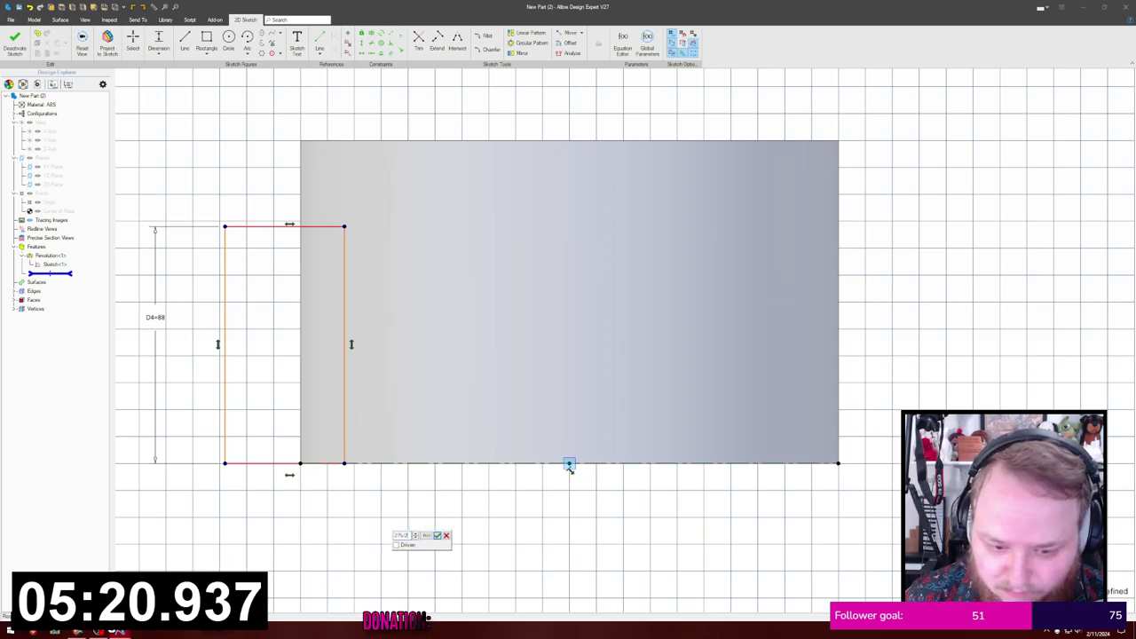
left_click(437, 535)
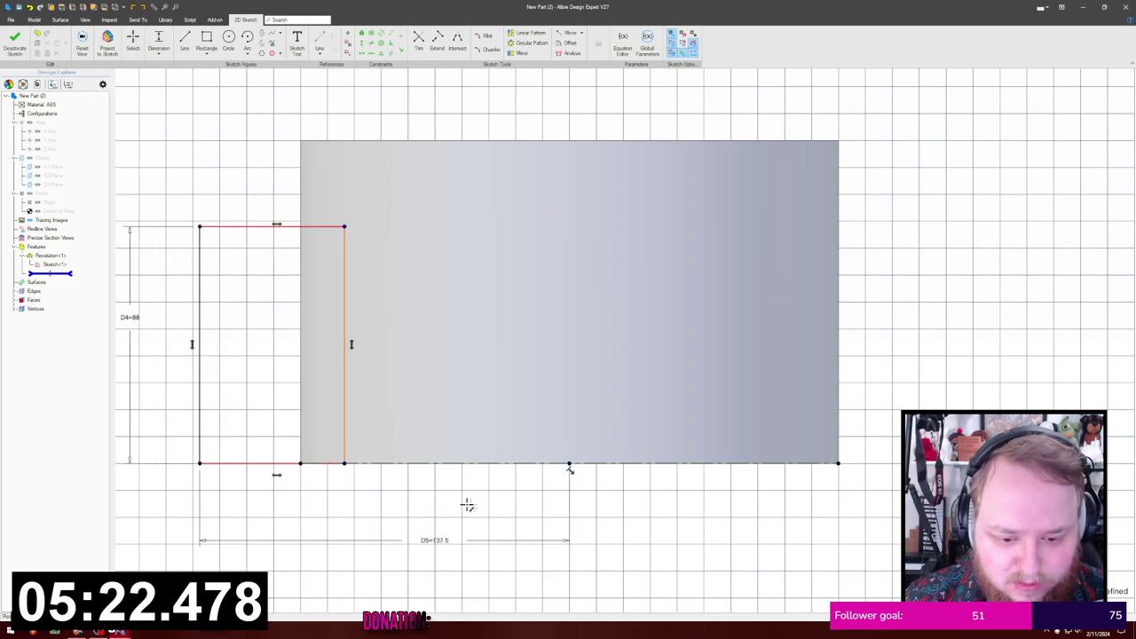
Step: Dimension the rectangle's upper edge to set its width to 60 mm
middle_click_drag(272, 414, 326, 400)
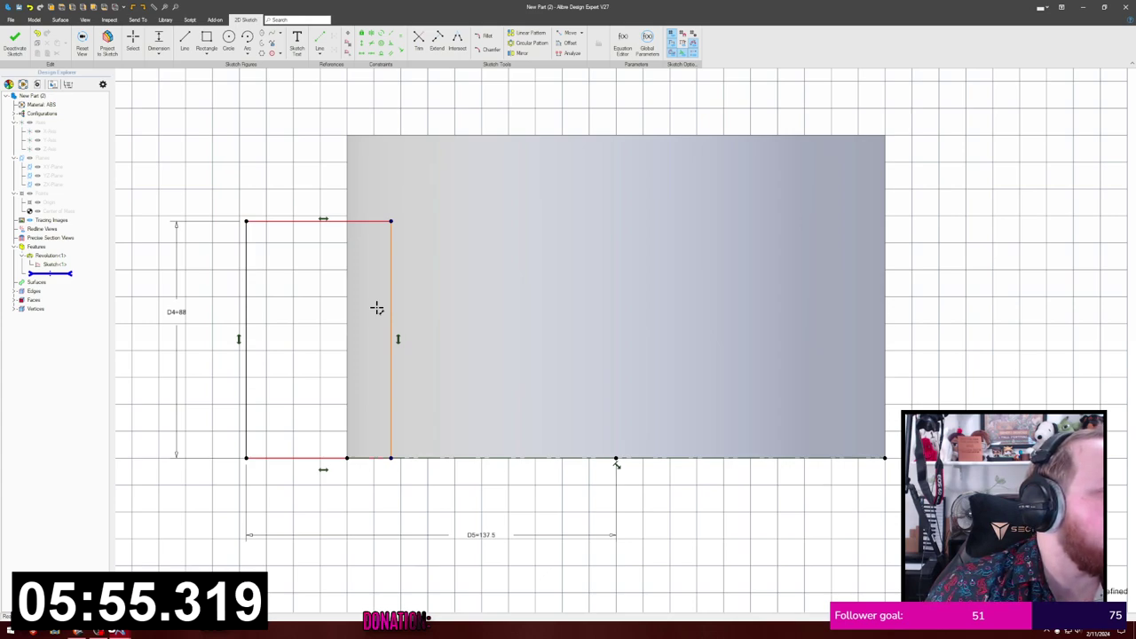
mouse_move(399, 373)
left_mouse_down()
mouse_move(558, 444)
mouse_move(443, 414)
left_mouse_up()
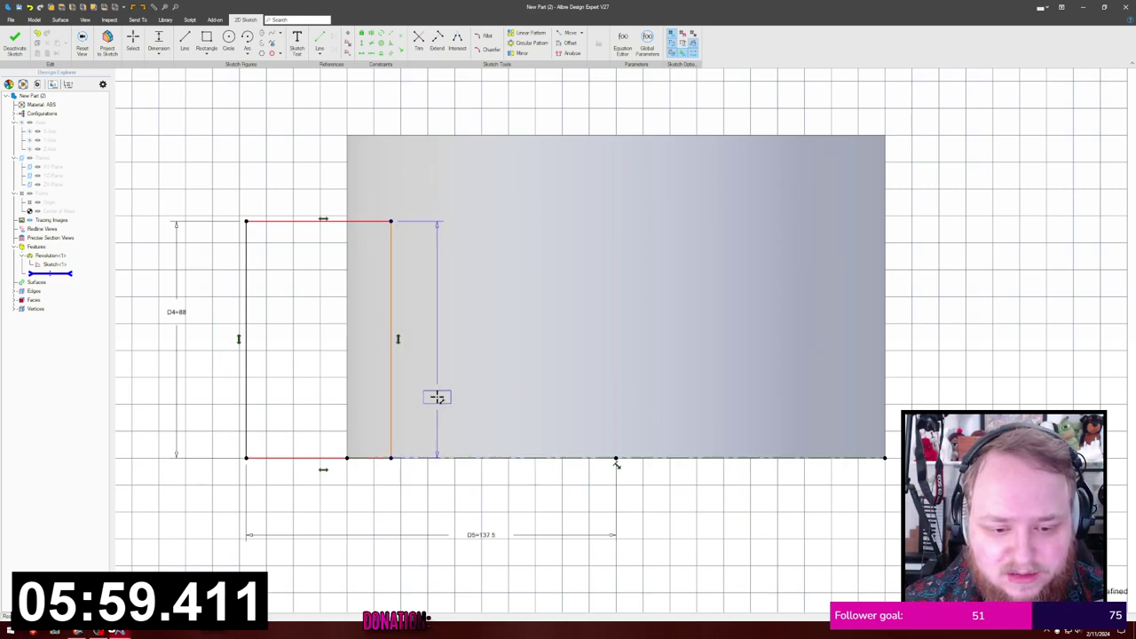
key("Escape")
key("d")
double_click(304, 221)
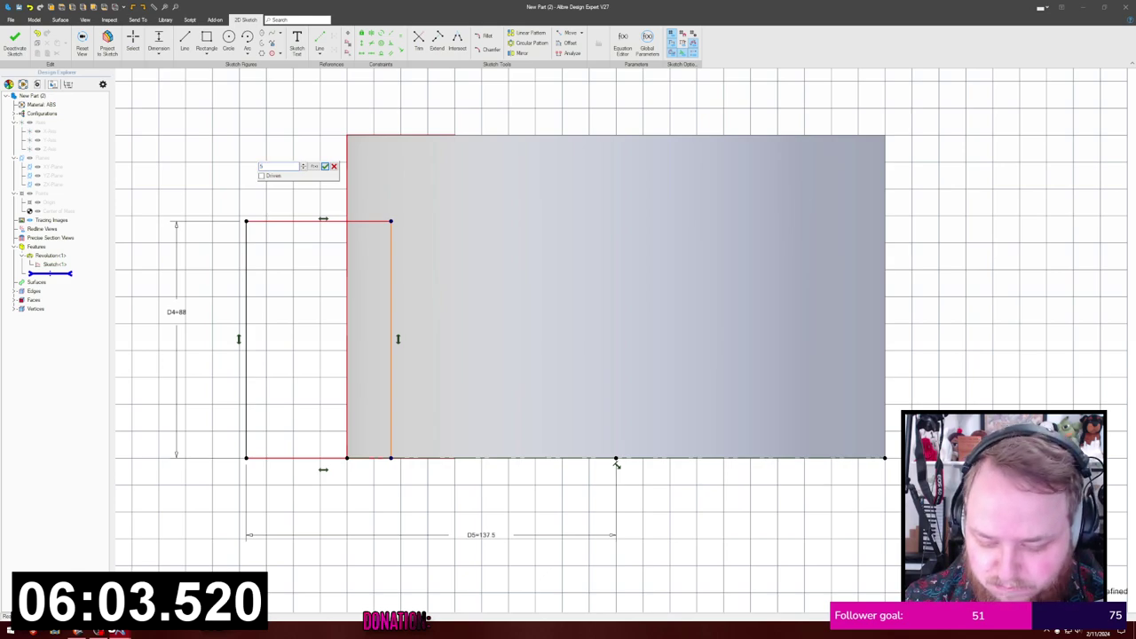
key("BackSpace")
key("Return")
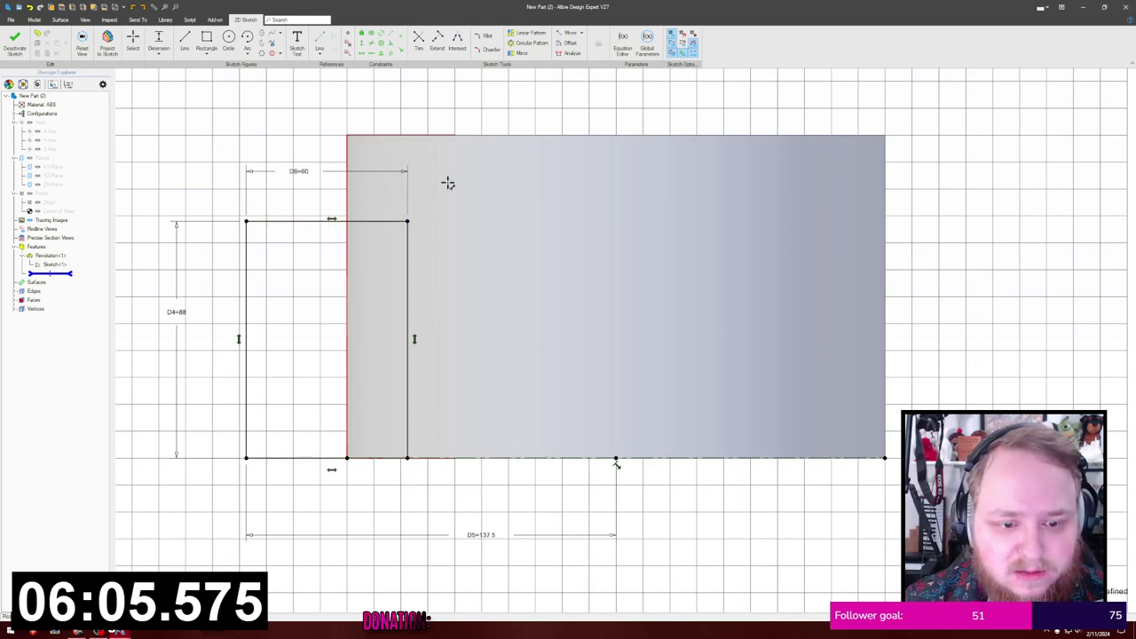
Step: Undo the rectangle's width, origin distance and height dimensions
key("Escape")
key("ctrl+z")
key("ctrl+z")
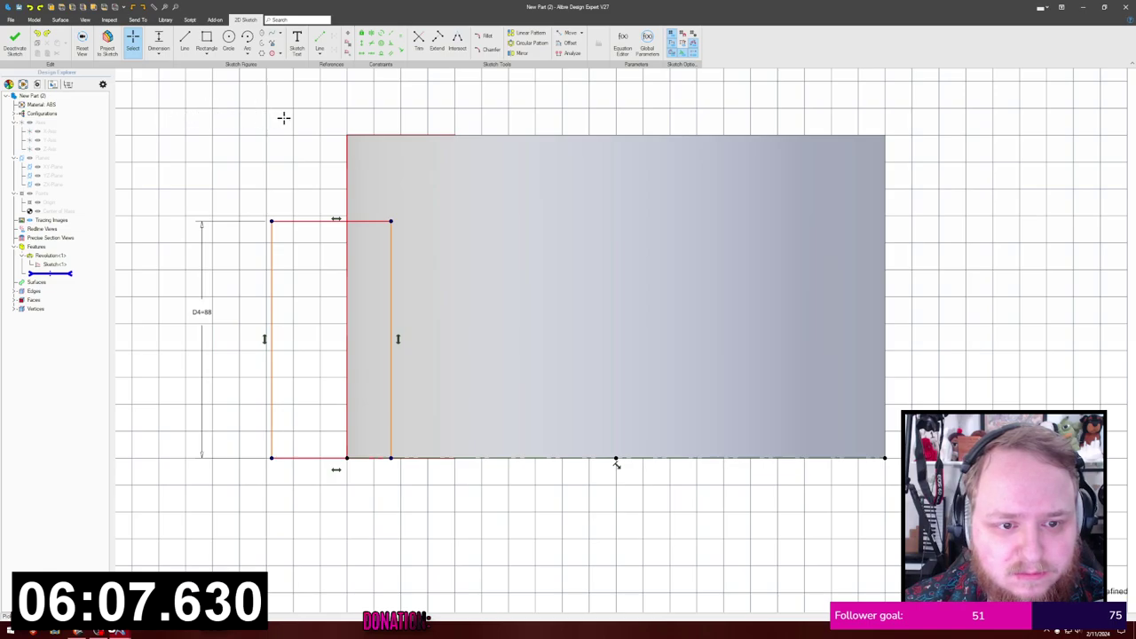
mouse_move(317, 132)
middle_mouse_down()
mouse_move(314, 106)
mouse_move(313, 151)
middle_mouse_up()
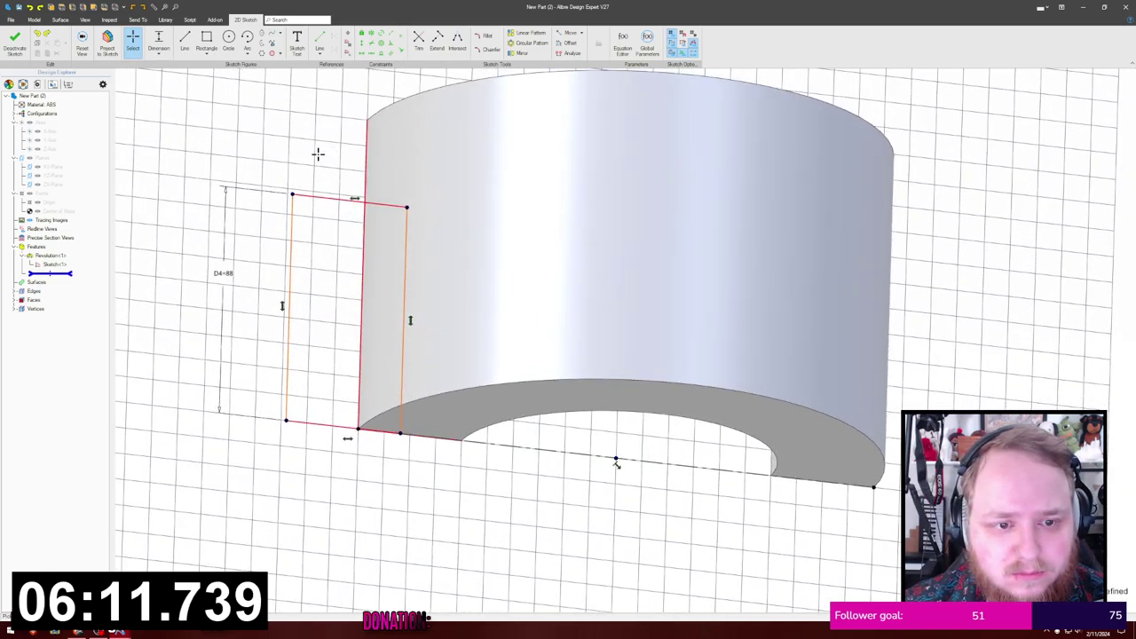
key("ctrl+z")
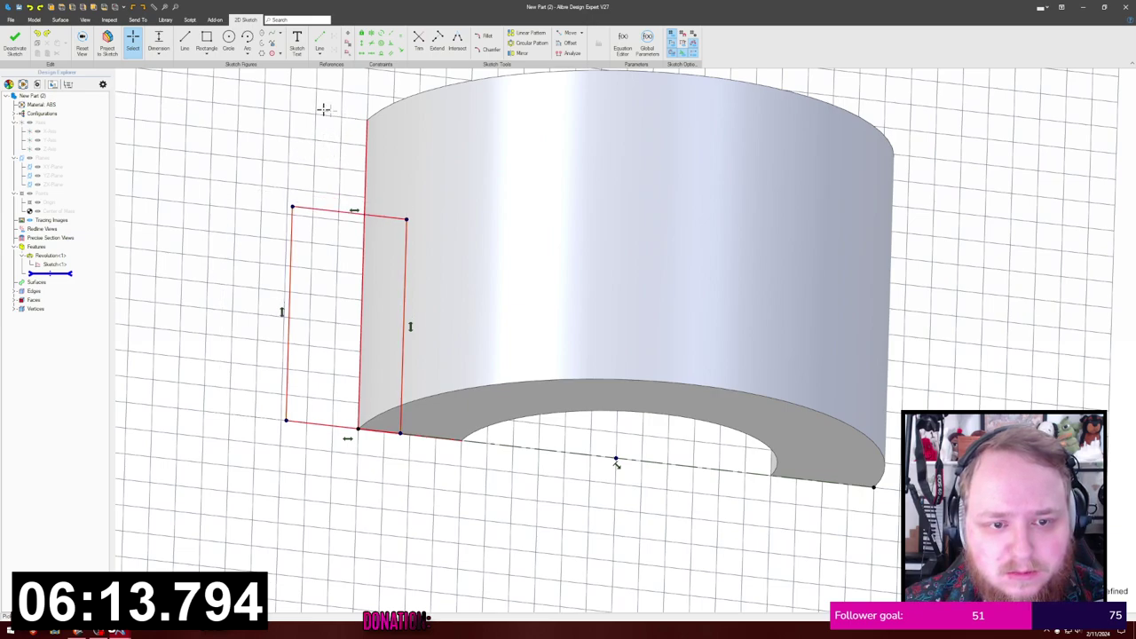
middle_click_drag(330, 111, 313, 111)
middle_click_drag(257, 153, 249, 143)
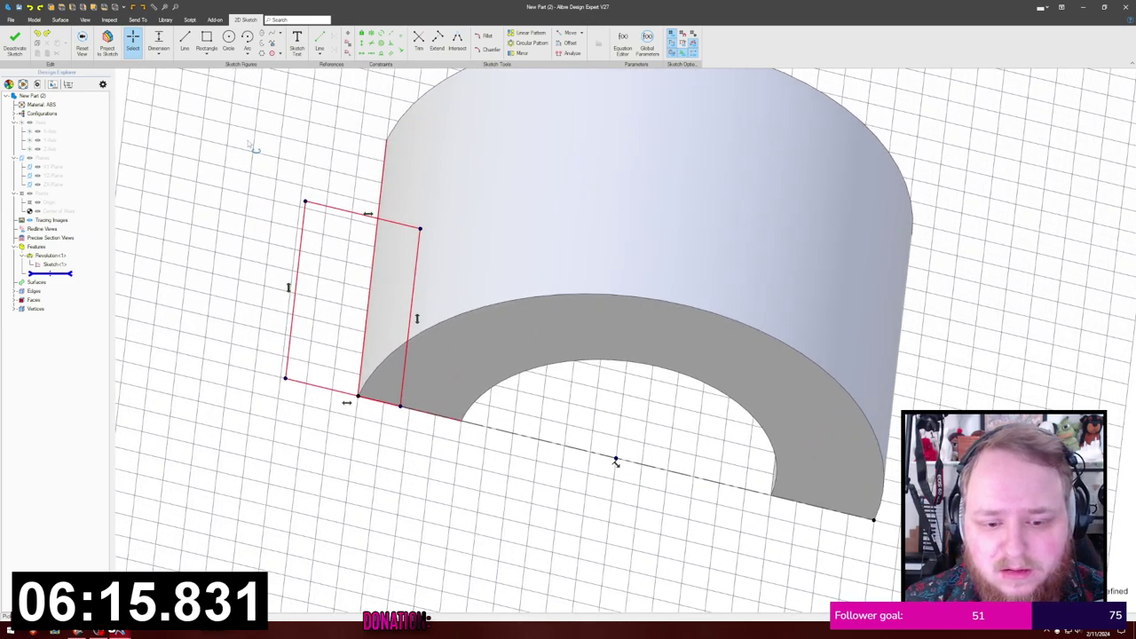
right_click(62, 265)
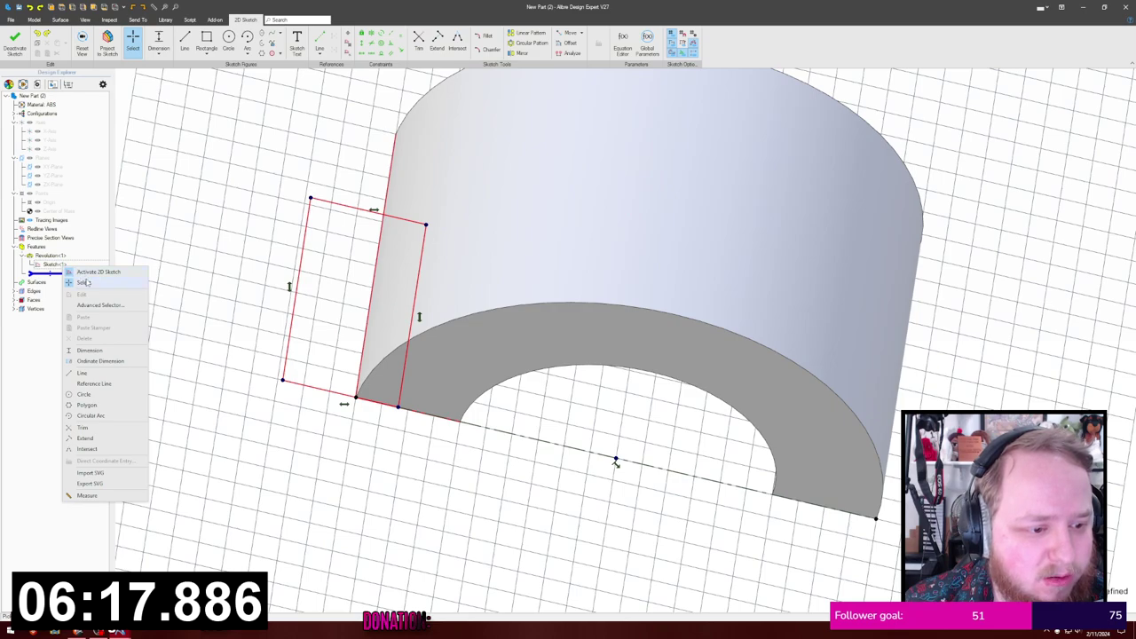
left_click(38, 363)
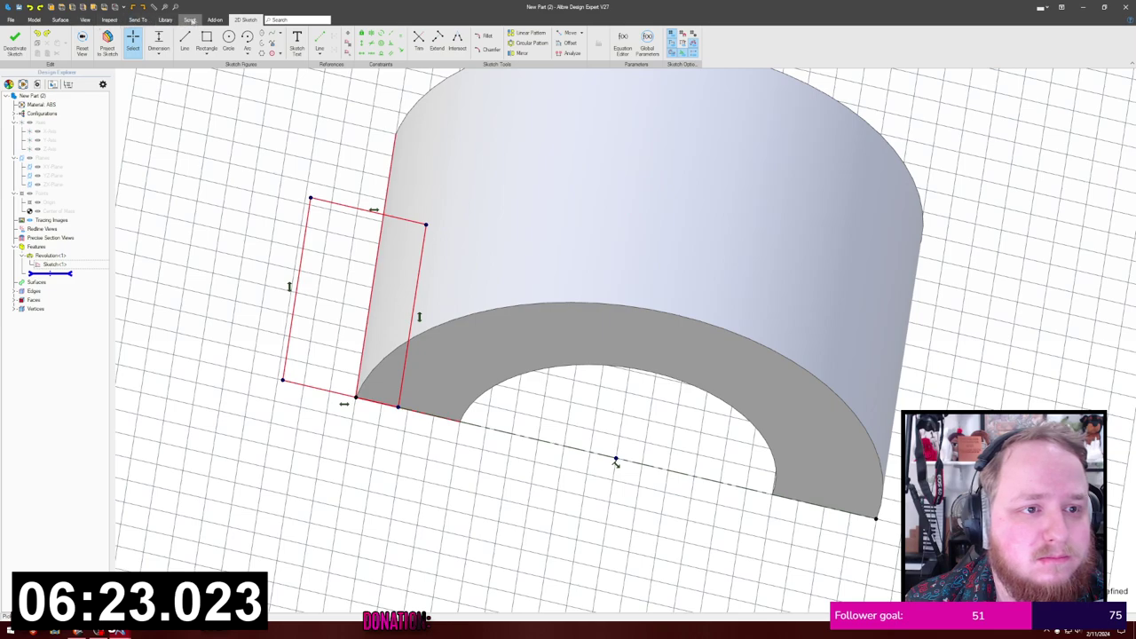
left_click(85, 20)
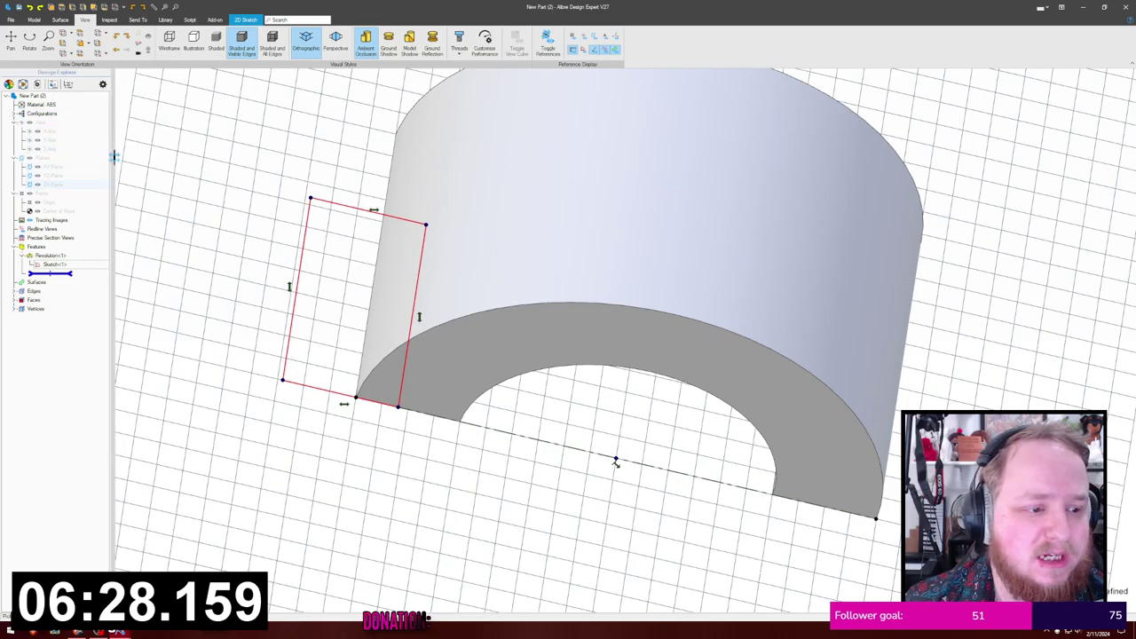
left_click(10, 20)
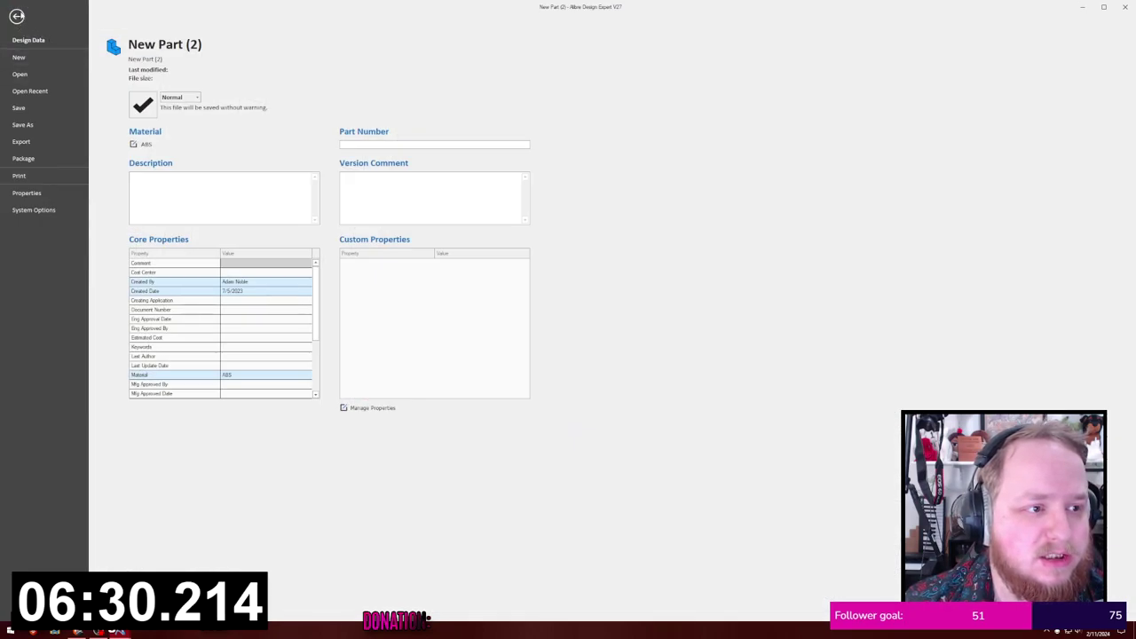
left_click(15, 16)
left_click(34, 20)
mouse_move(199, 142)
middle_mouse_down()
mouse_move(209, 157)
mouse_move(134, 153)
middle_mouse_up()
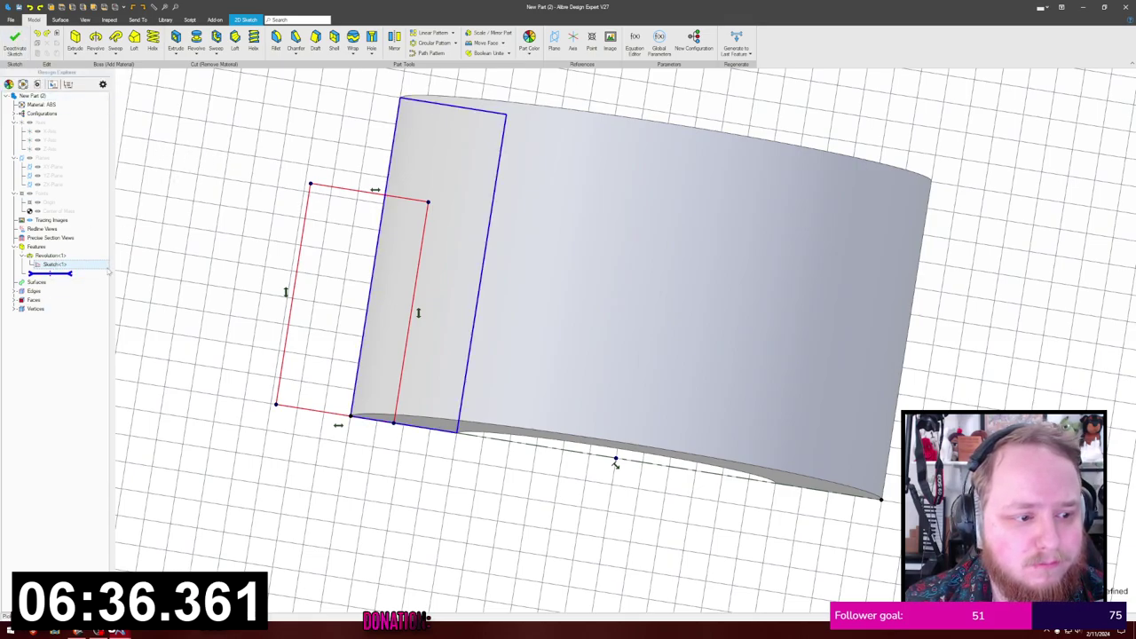
mouse_move(219, 225)
middle_mouse_down()
mouse_move(314, 223)
mouse_move(271, 211)
mouse_move(335, 231)
mouse_move(282, 225)
middle_mouse_up()
Step: Close the rectangle sketch and reopen it for editing
left_click(23, 49)
right_click(55, 273)
left_click(75, 287)
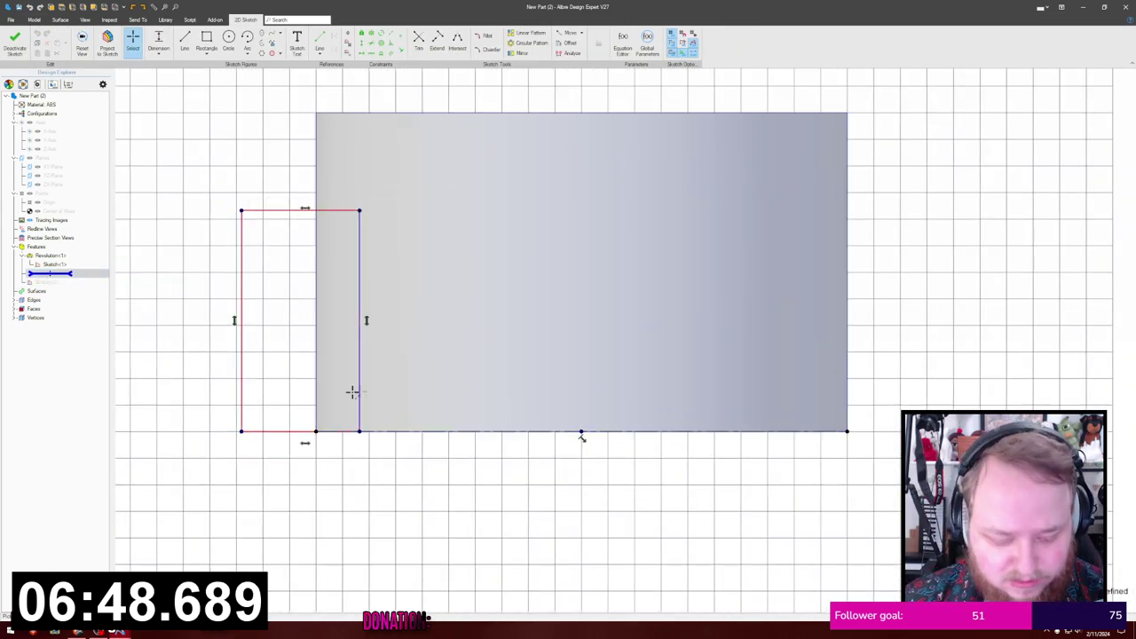
Step: Set the horizontal distance from the rectangle's outer vertical side to the origin to 137.5 mm
left_click(244, 382)
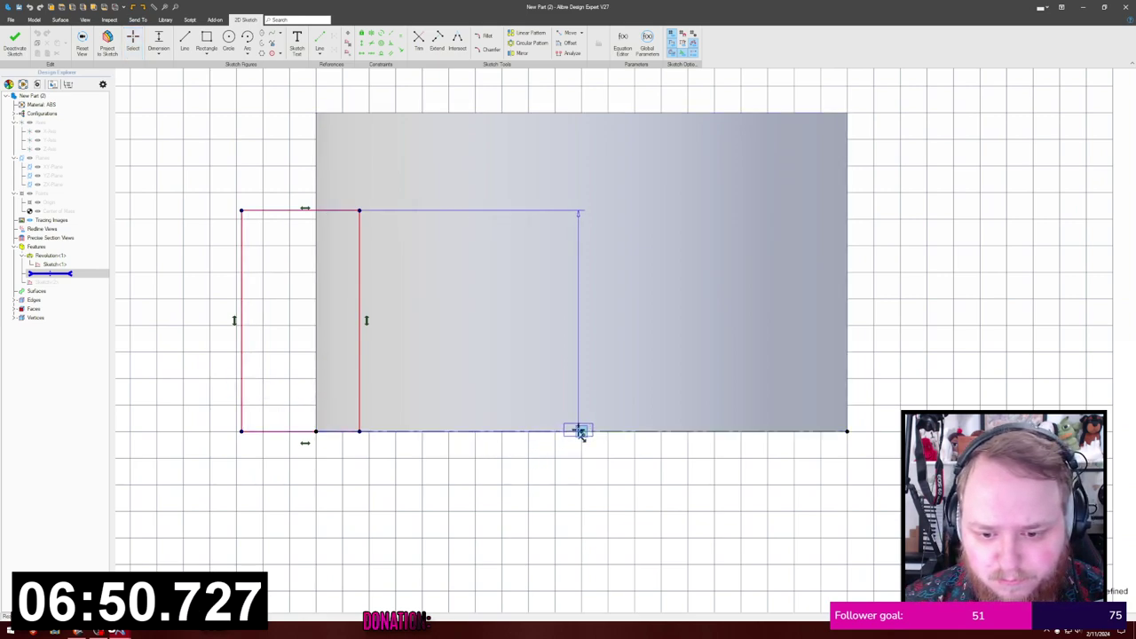
left_click(581, 433)
type("137.5")
key("Return")
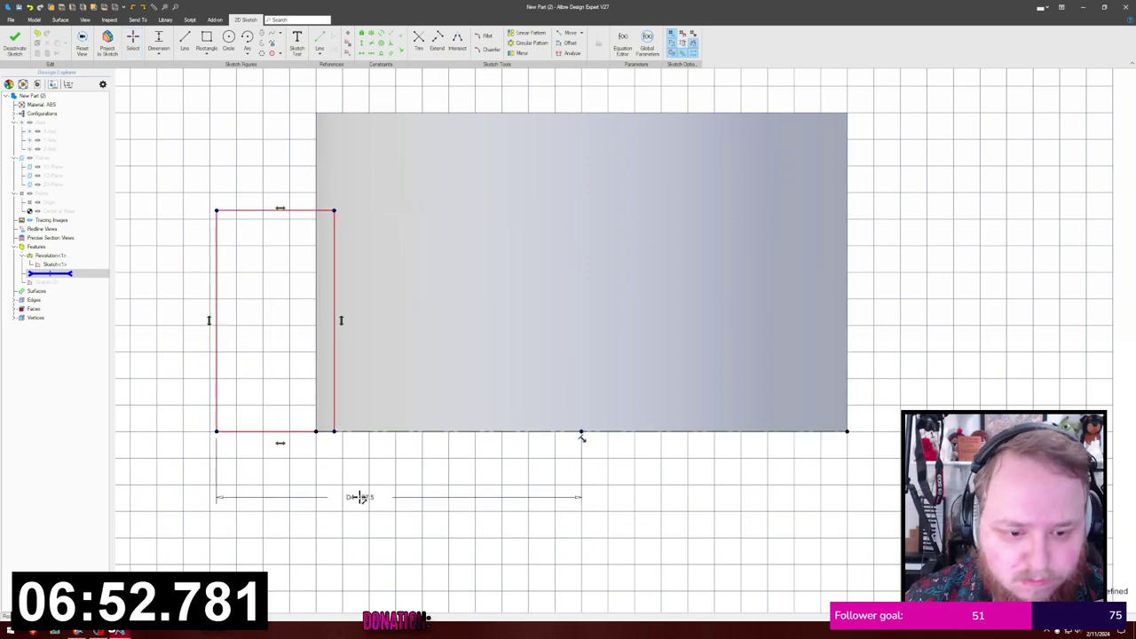
Step: Set the rectangle's width to 60 mm and its height to 88 mm
left_click(258, 210)
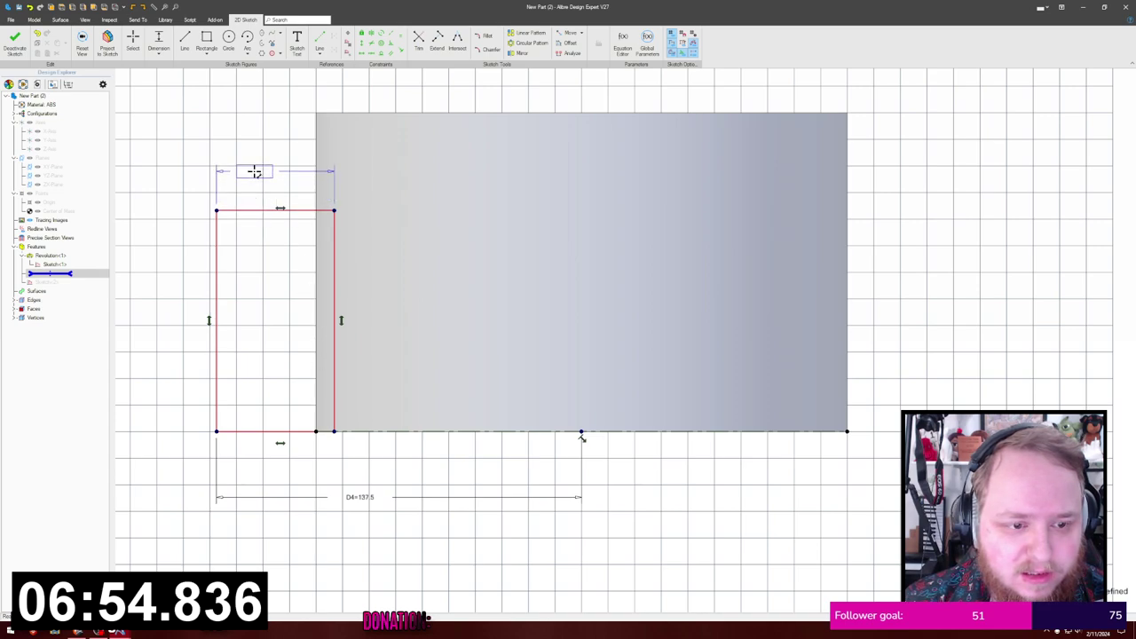
left_click(254, 172)
type("60")
key("Return")
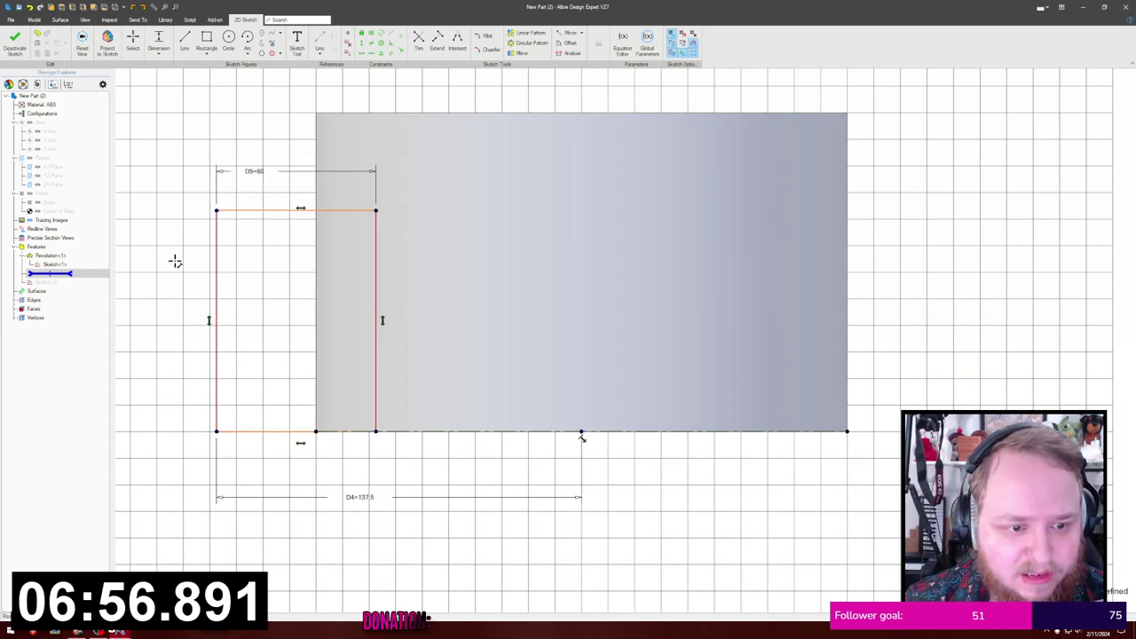
left_click(215, 269)
left_click(157, 293)
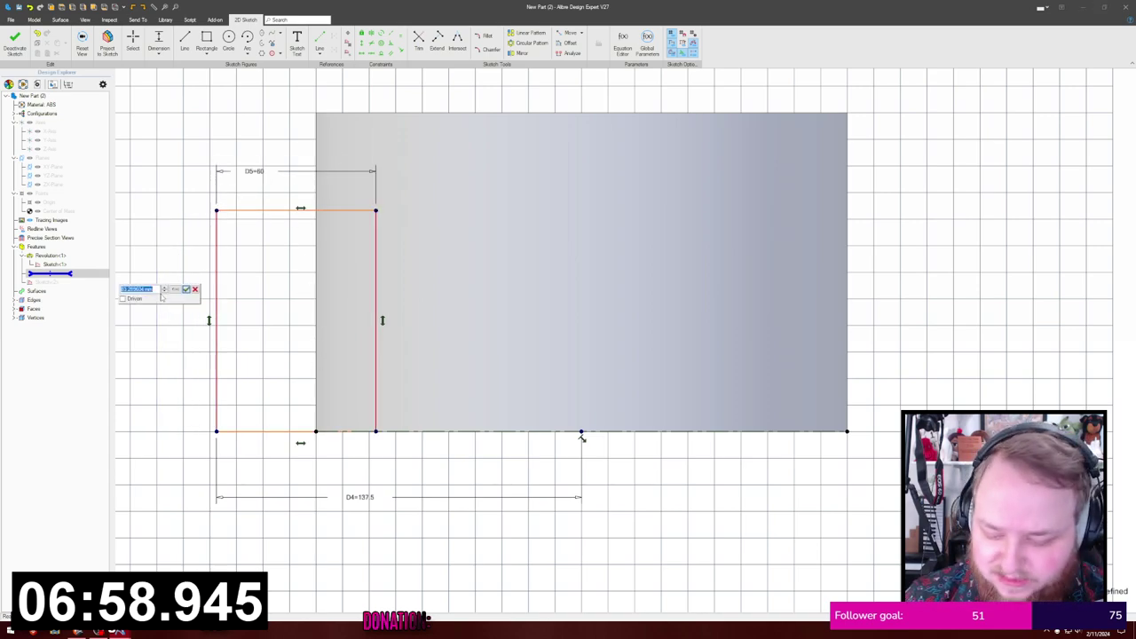
type("88")
key("Return")
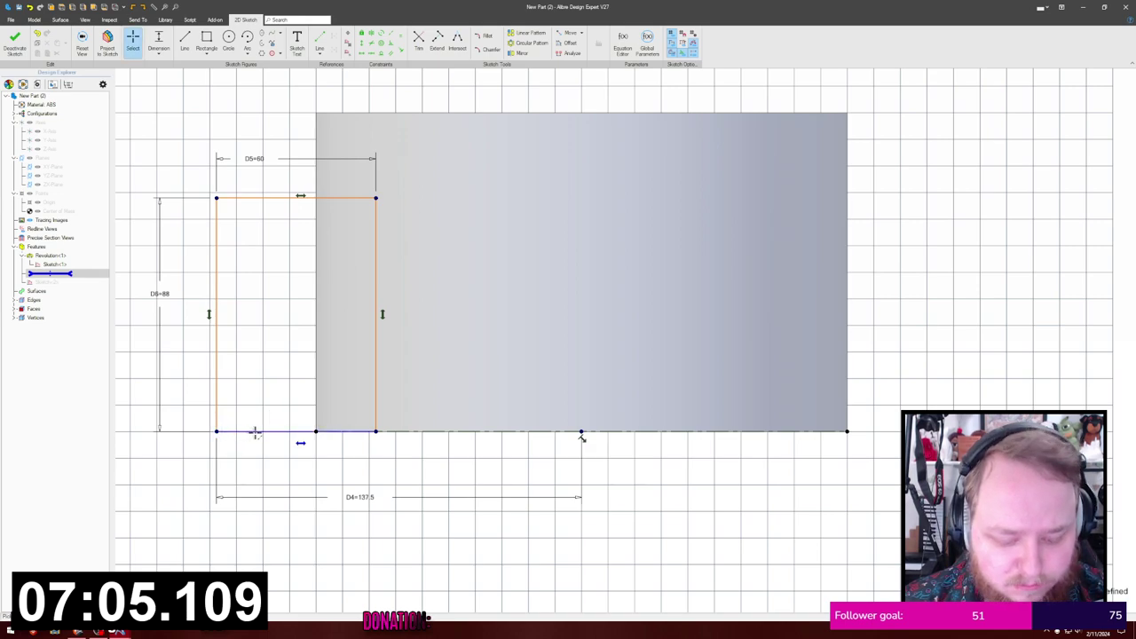
Step: Constrain the rectangle's inner lower corner to lie level with the origin
left_click(376, 432)
left_click(581, 431)
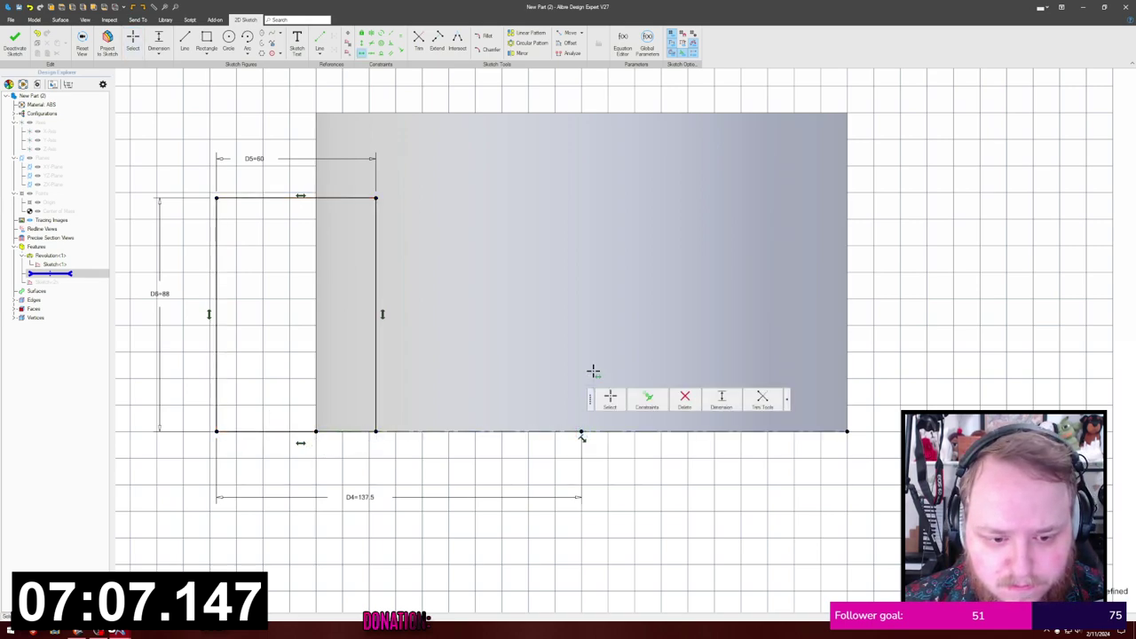
middle_click_drag(165, 144, 191, 160)
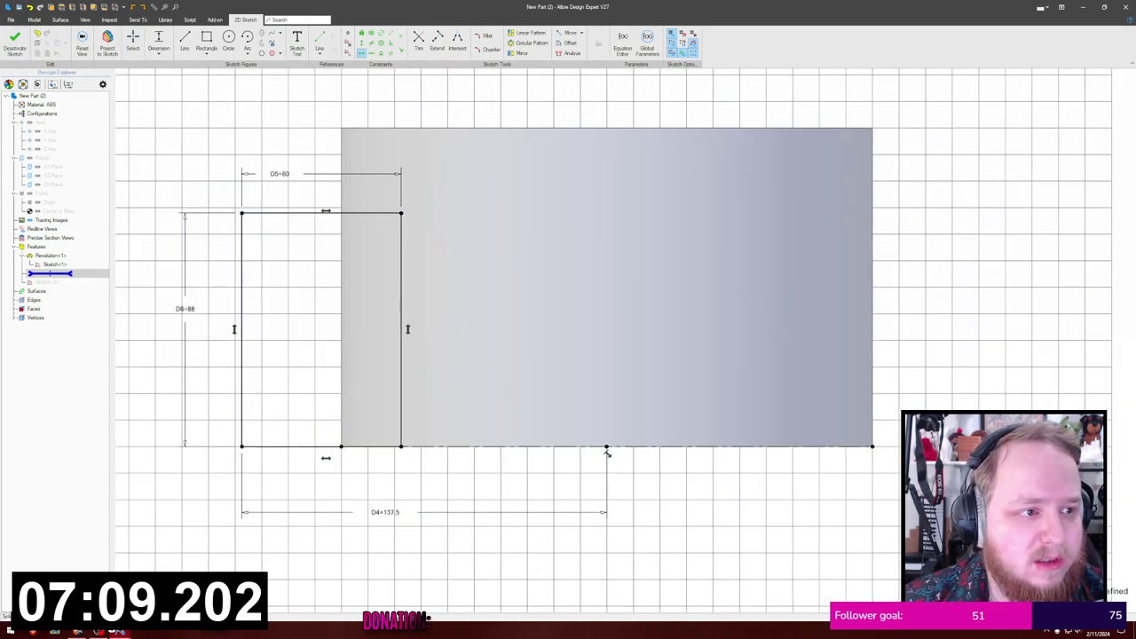
middle_click_drag(322, 122, 279, 130)
mouse_move(278, 129)
middle_mouse_down()
mouse_move(274, 119)
mouse_move(282, 178)
mouse_move(281, 167)
middle_mouse_up()
key("ctrl+shift+r")
scroll(281, 168, "down", 3)
key("Escape")
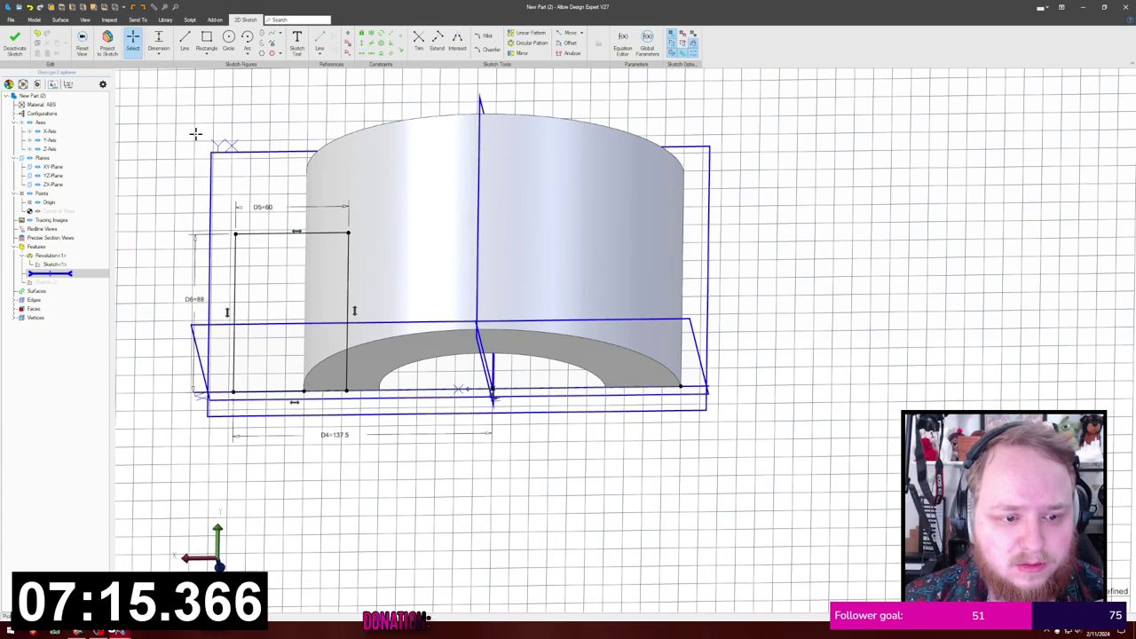
left_click_drag(220, 173, 373, 460)
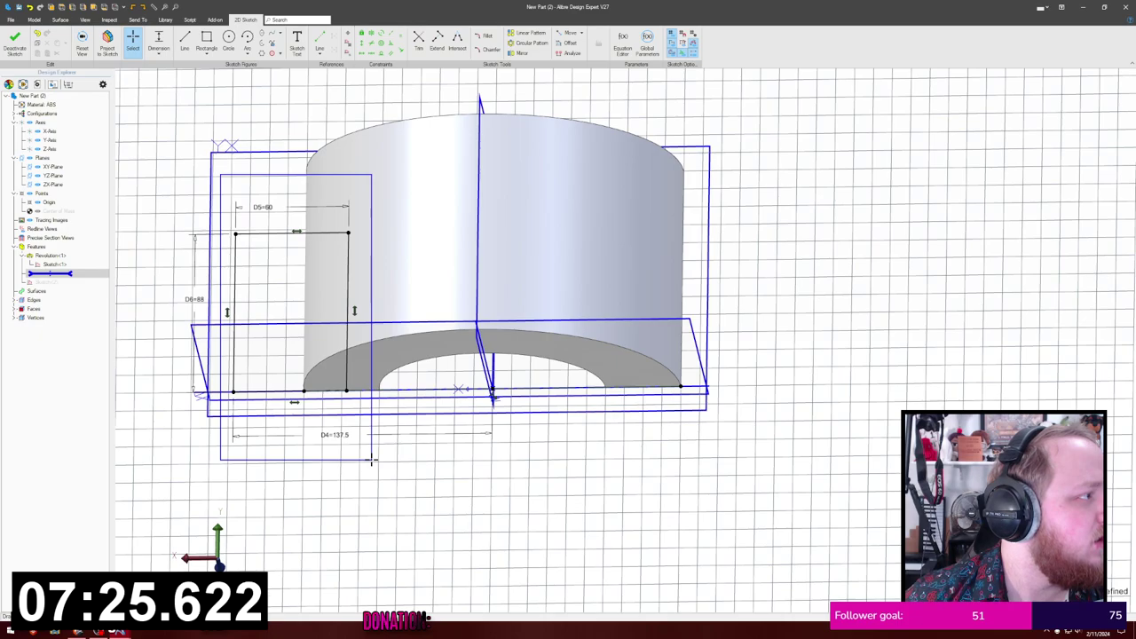
left_click_drag(371, 460, 371, 459)
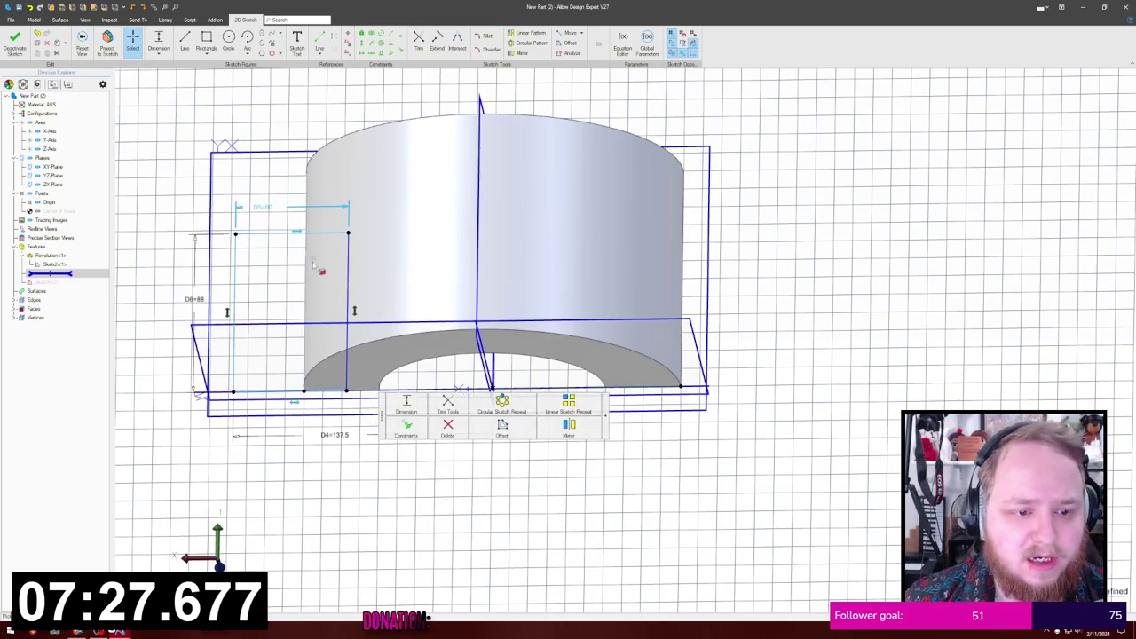
left_click(238, 187)
key("Home")
key("ctrl+shift+r")
scroll(209, 183, "down", 1)
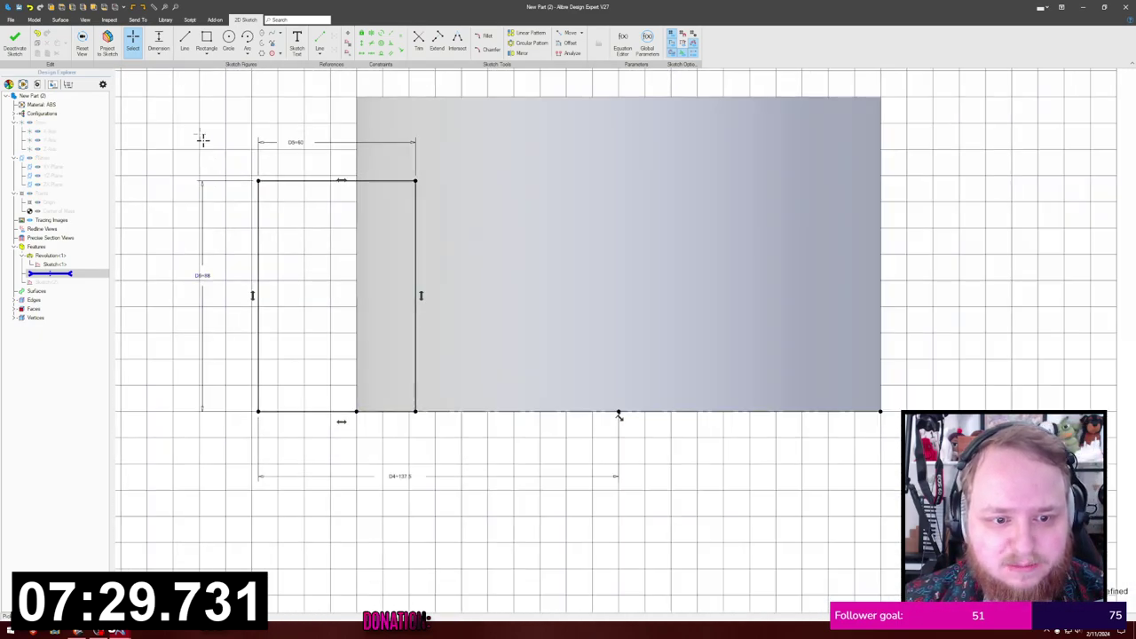
Step: Draw a vertical reference line between the midpoints of the rectangle's upper and lower edges
left_click(177, 120)
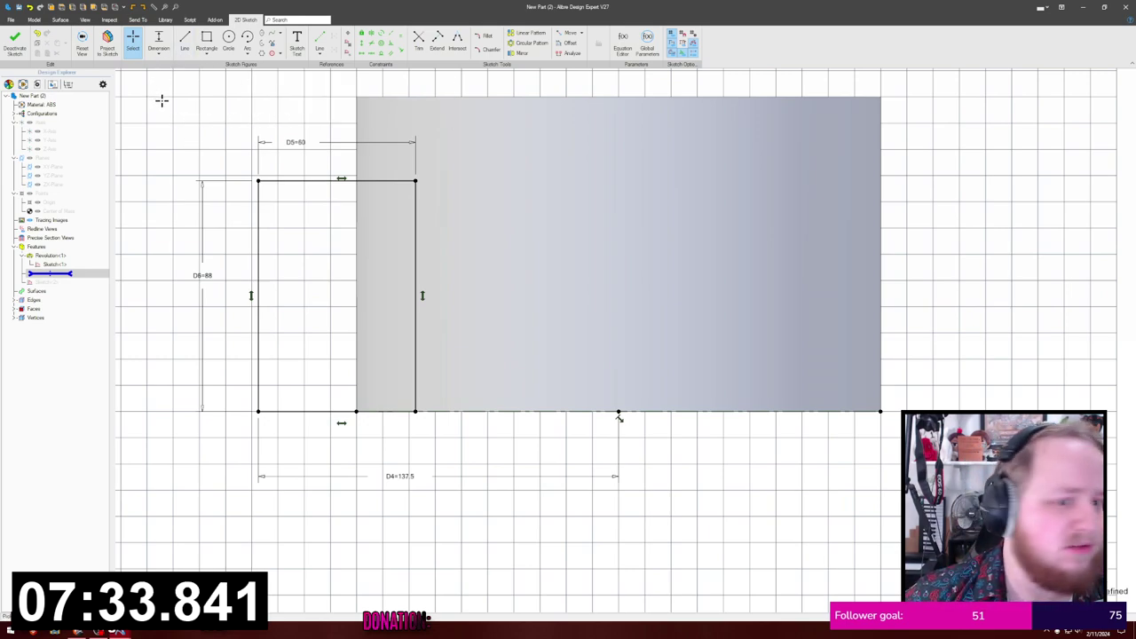
left_click(320, 39)
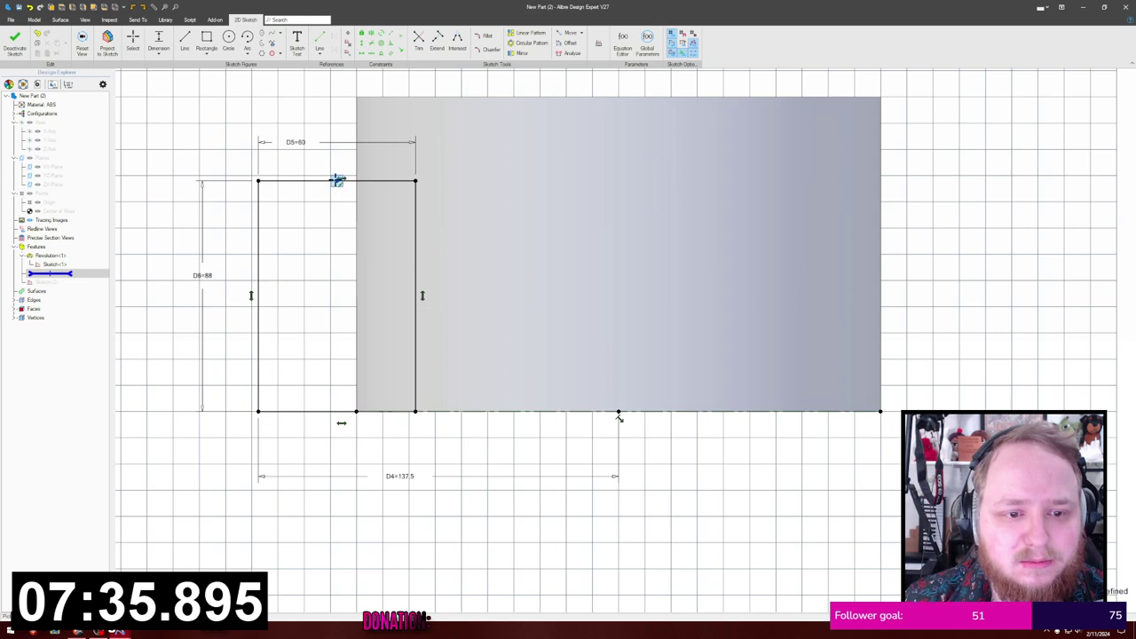
left_click(338, 181)
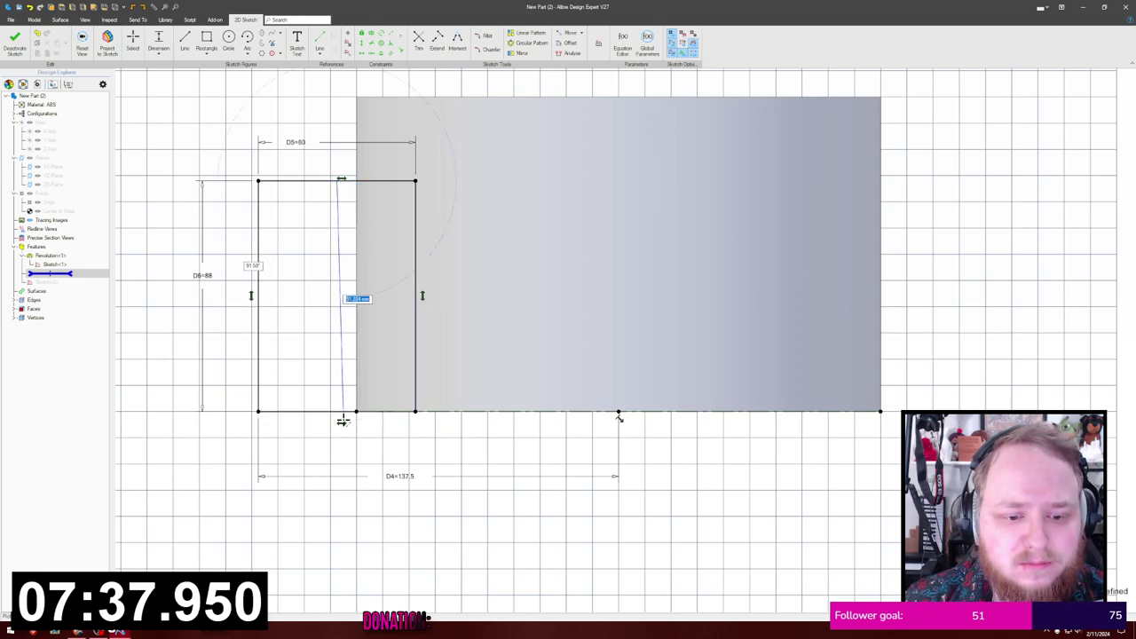
left_click(336, 411)
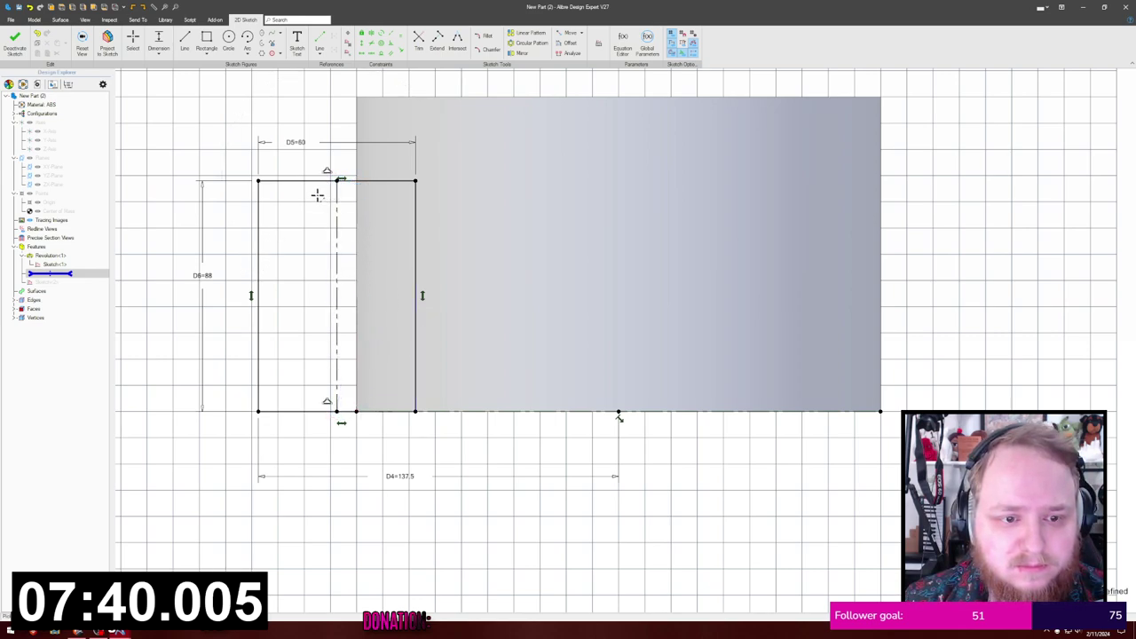
scroll(315, 197, "up", 1)
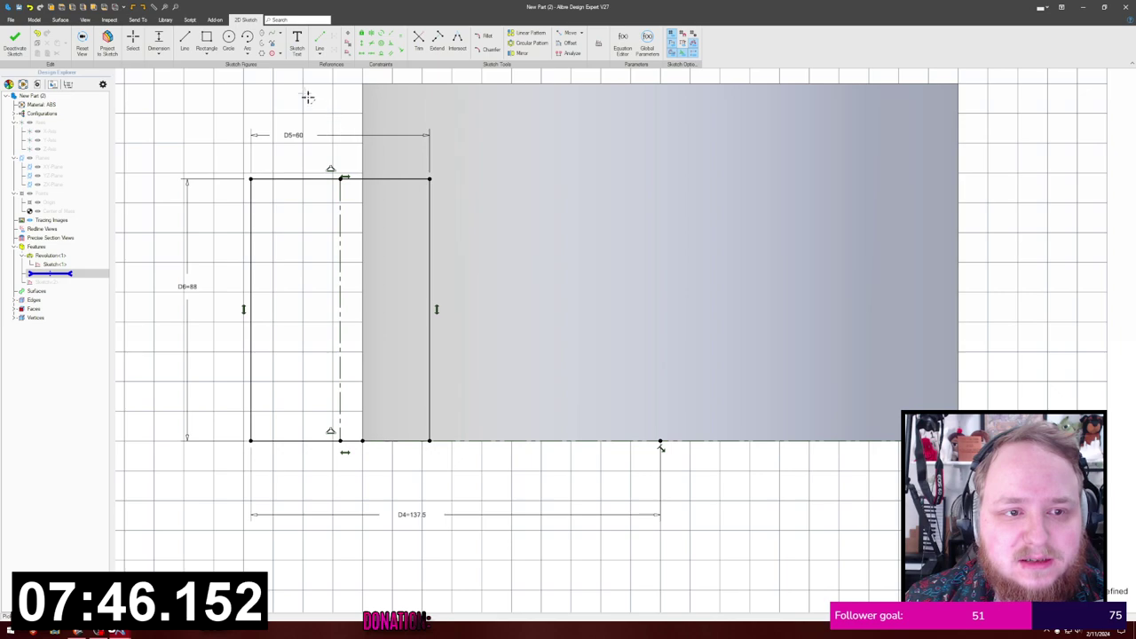
Step: Draw an upward-bulging semicircular arc of about 18 mm radius, centred on the upper part of the reference line
left_click(228, 38)
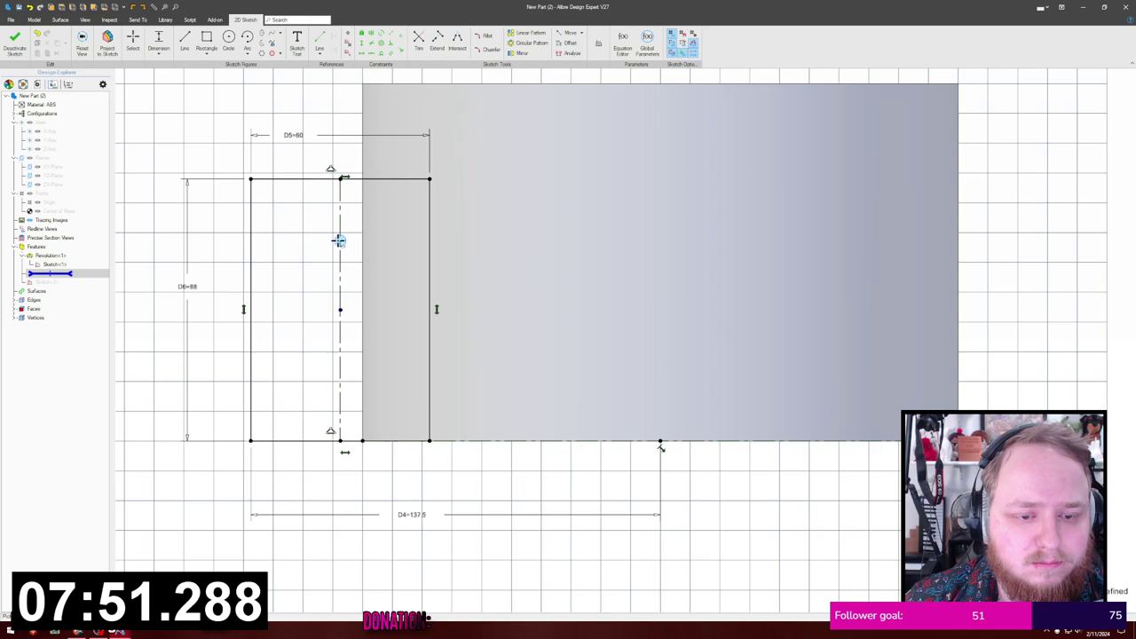
left_click(339, 240)
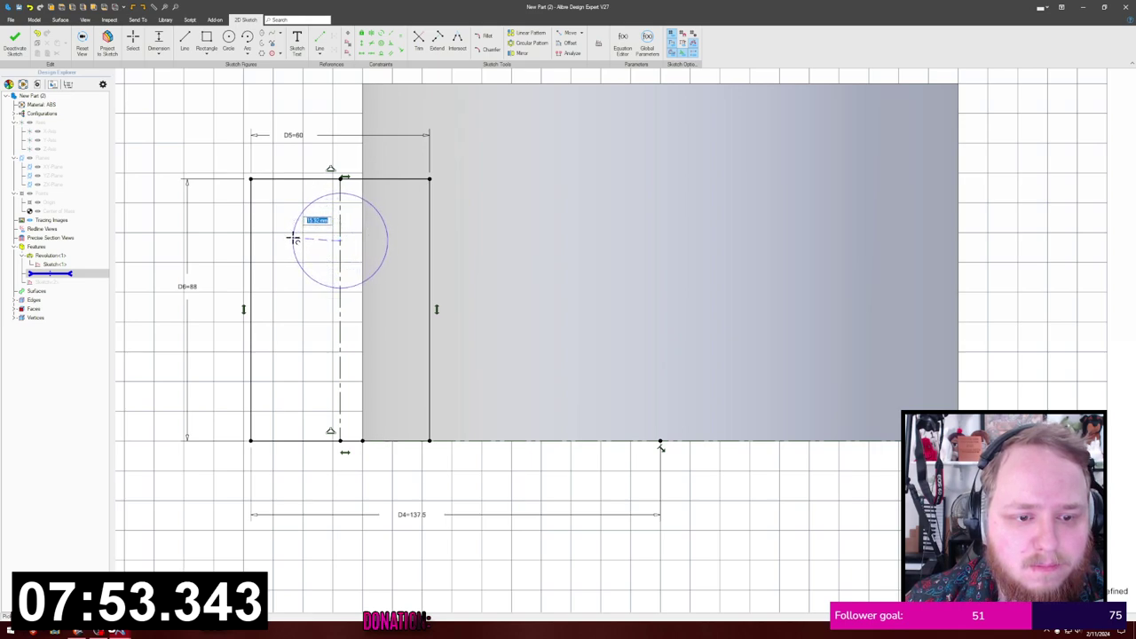
left_click(287, 241)
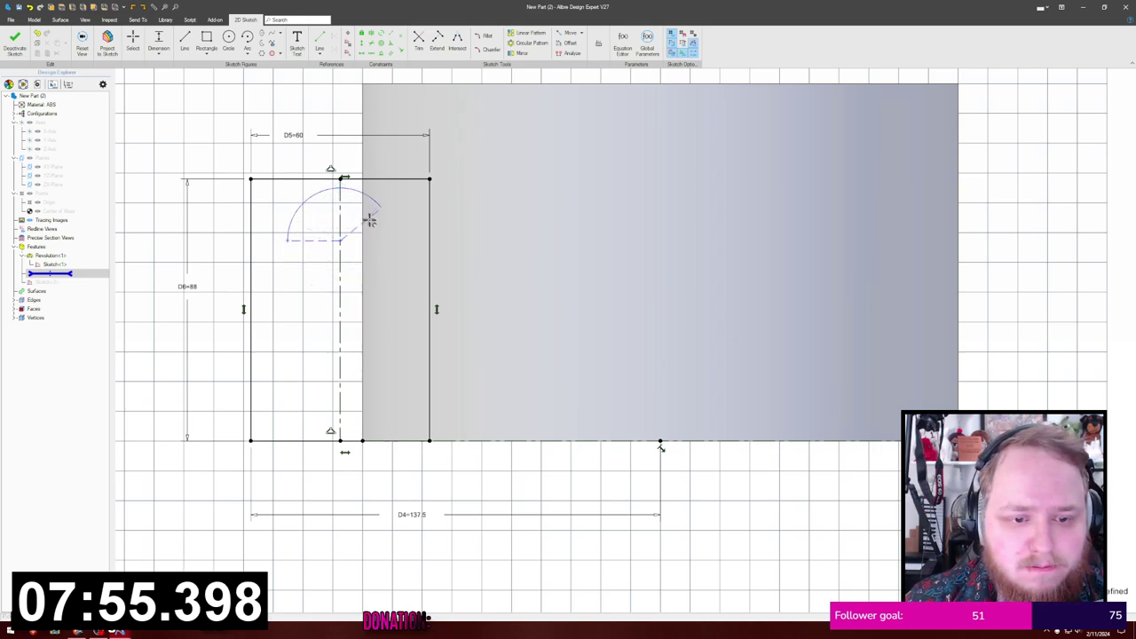
left_click(393, 240)
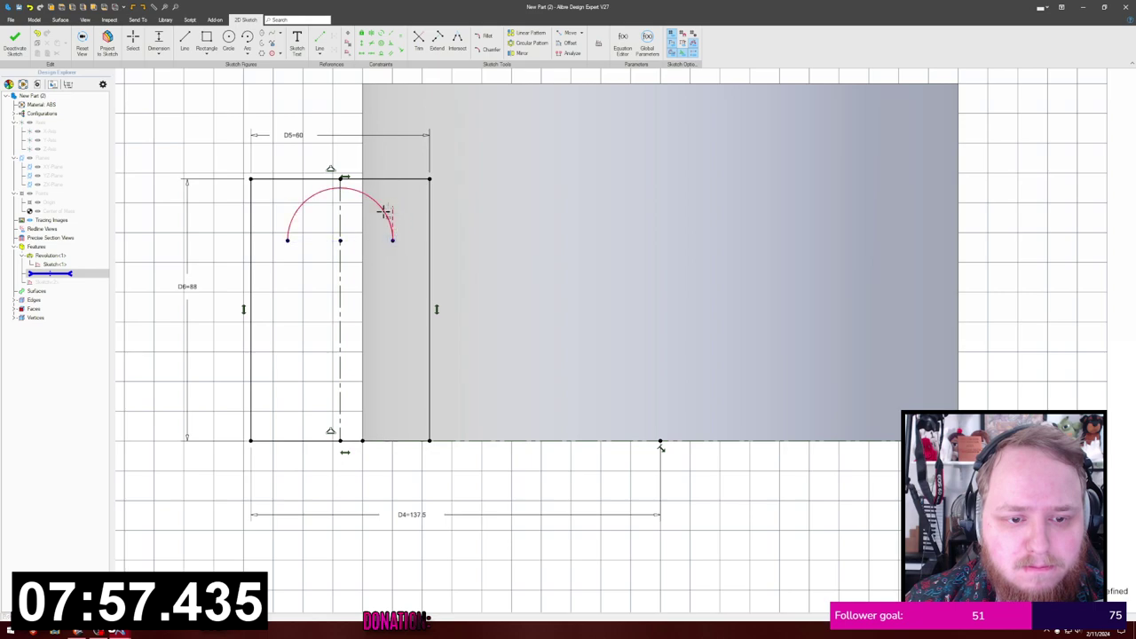
key("Escape")
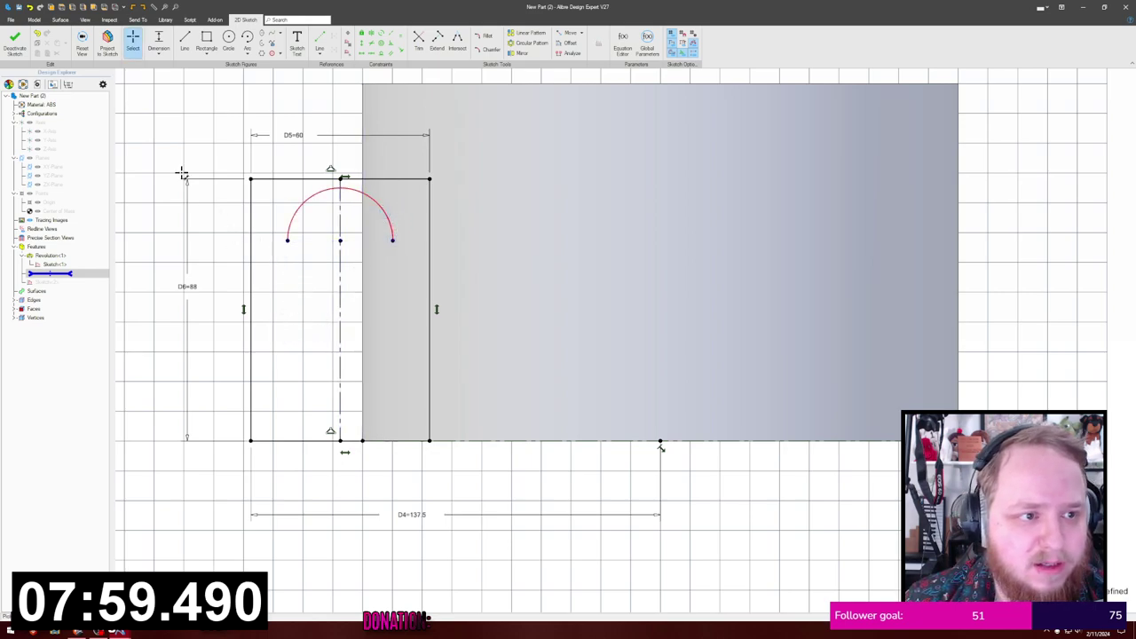
Step: Draw a matching downward-bulging semicircular arc centred on the lower part of the reference line, equal in radius to the upper arc
left_click(340, 364)
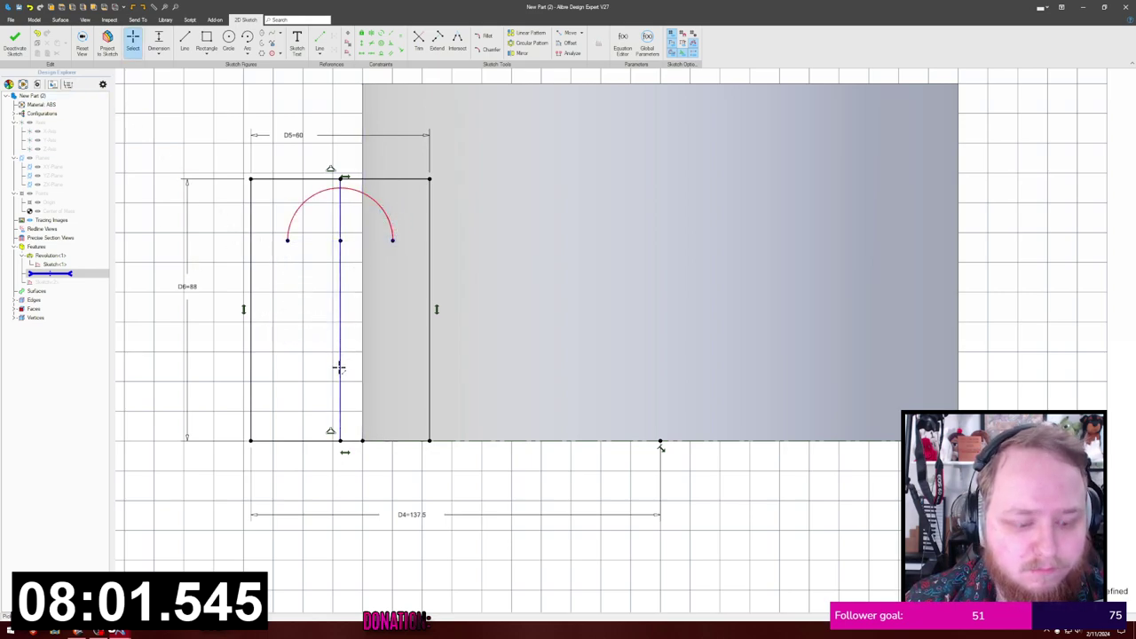
key("c")
left_click(340, 368)
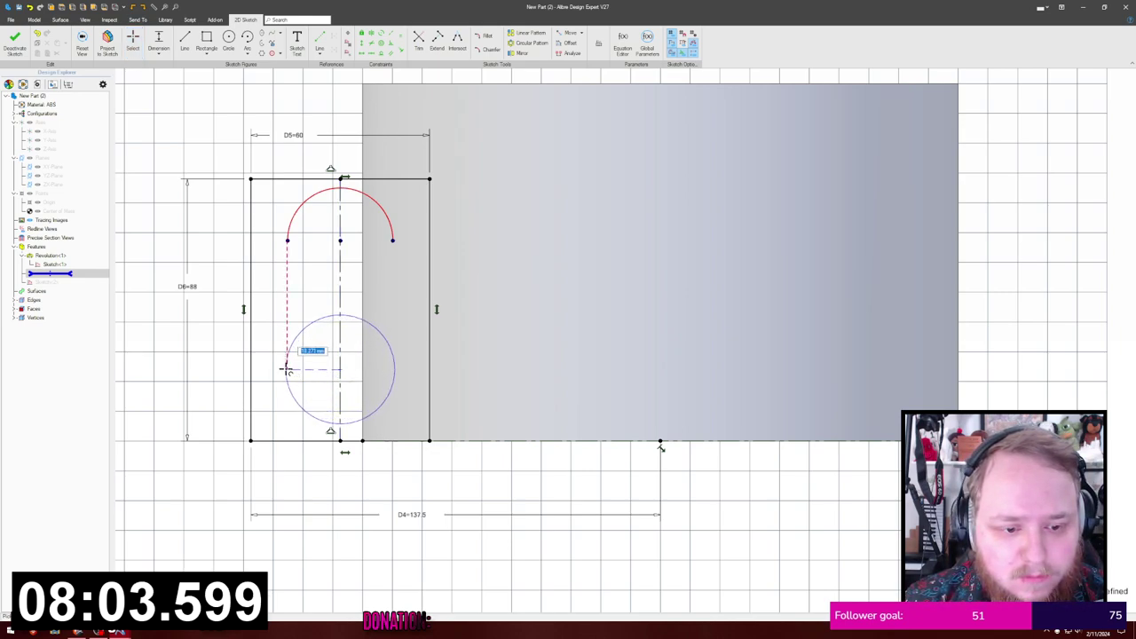
left_click(285, 369)
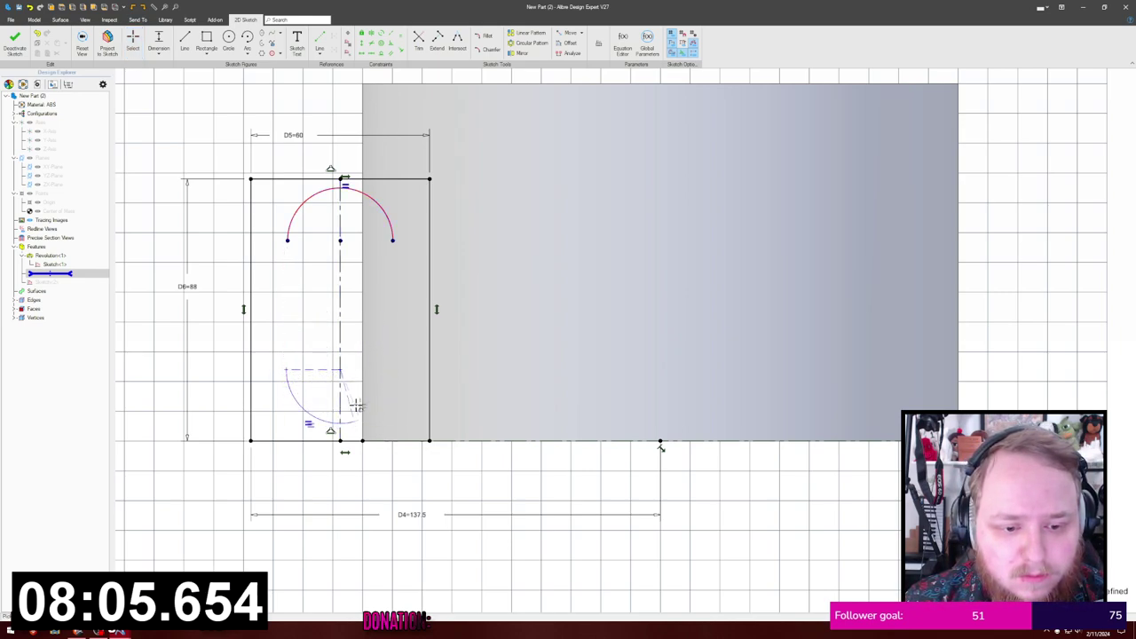
left_click(393, 369)
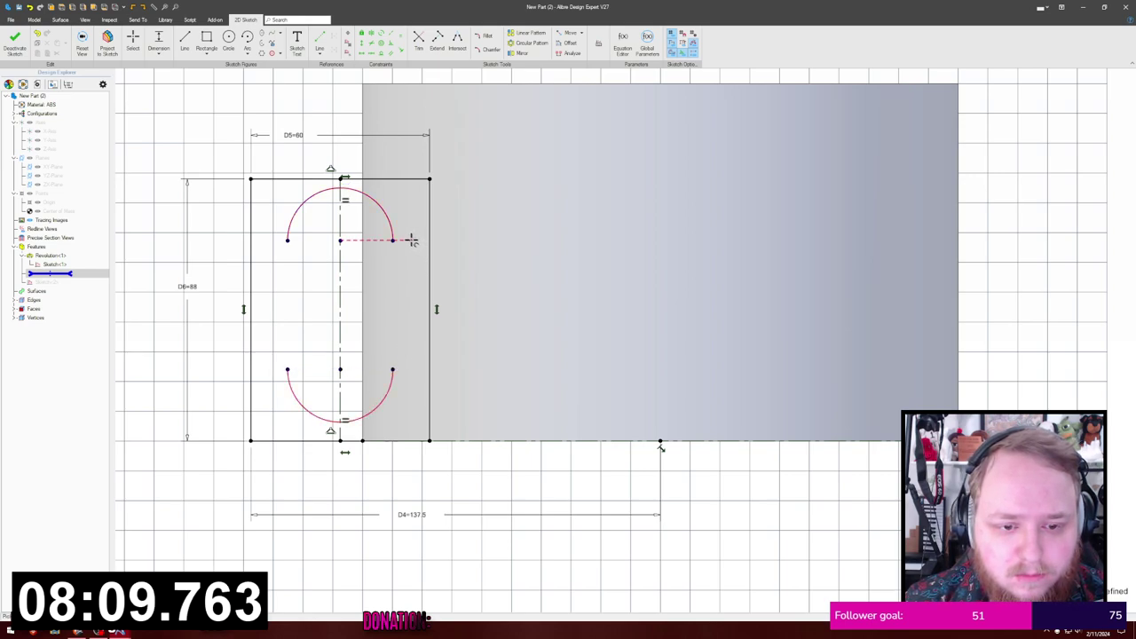
key("Escape")
Step: Connect the ends of the two arcs with straight lines on both sides to close the slot profile
key("l")
left_click(286, 240)
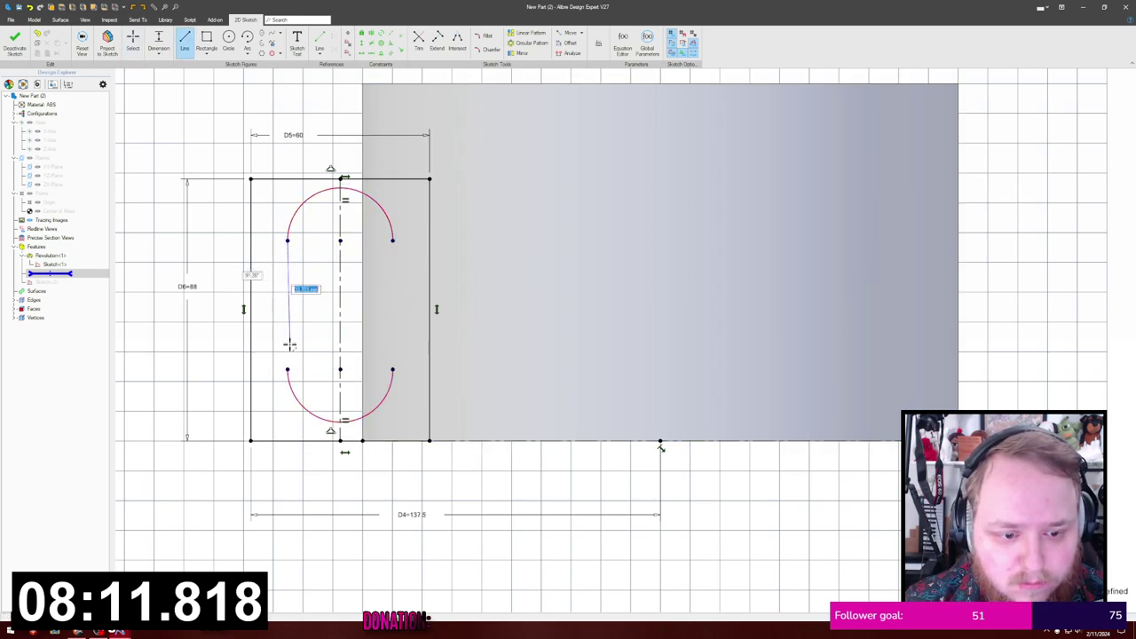
left_click(287, 370)
left_click(392, 240)
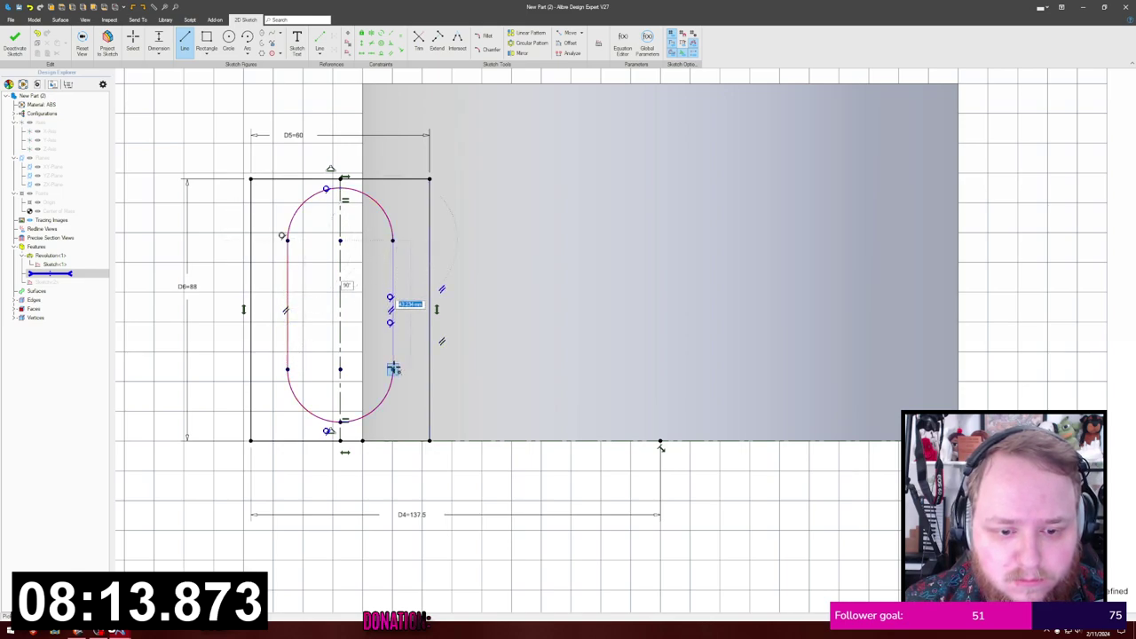
left_click(393, 369)
key("Escape")
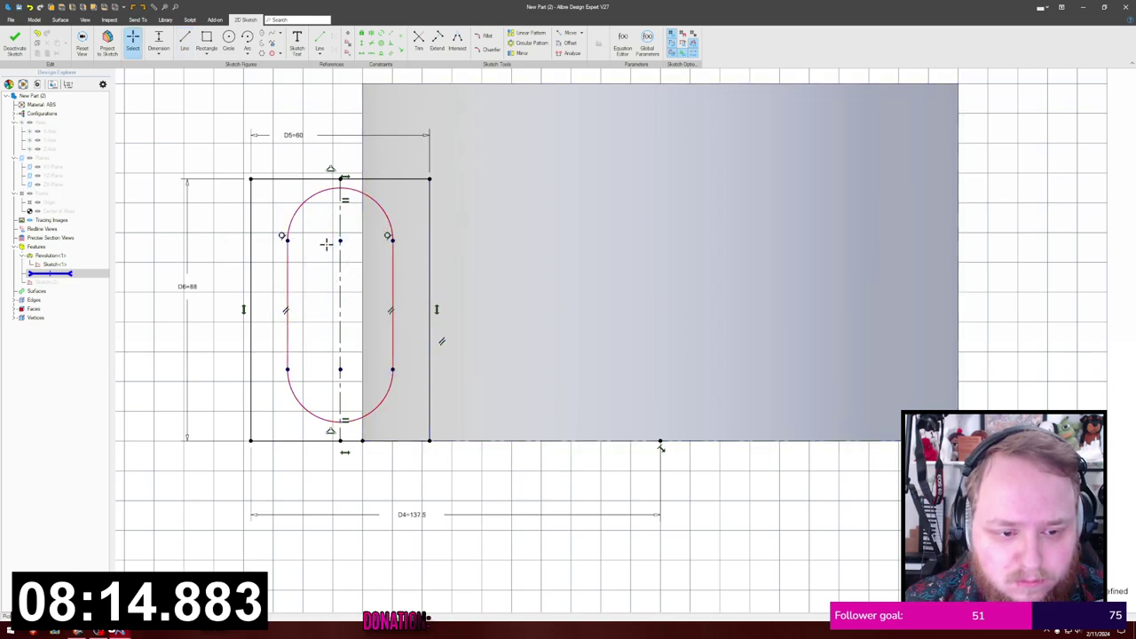
Step: Try to apply a vertical constraint to the slot's outer straight side
left_click(287, 269)
key("v")
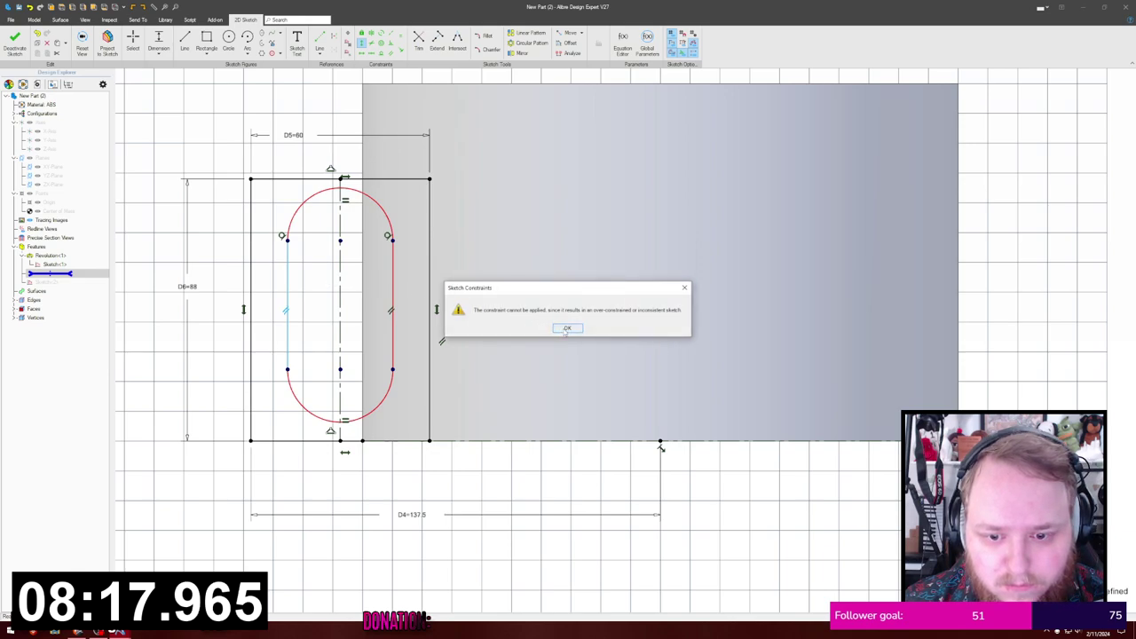
left_click(566, 329)
key("Escape")
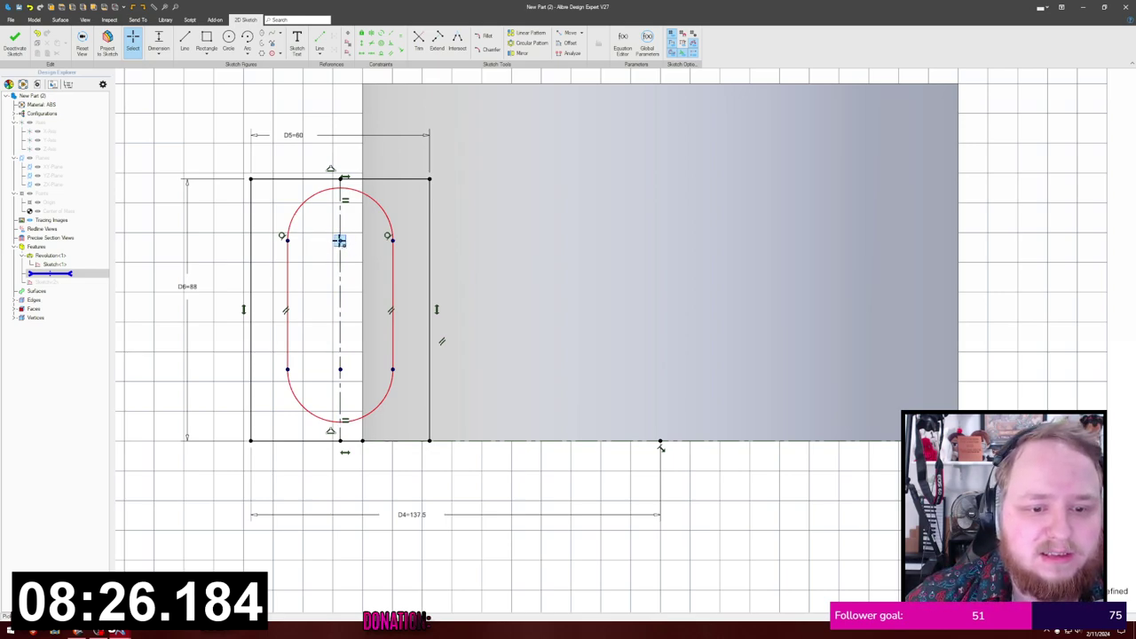
Step: Dimension the upper arc's centre 20 mm below the rectangle's upper edge
key("d")
left_click(340, 241)
left_click(298, 179)
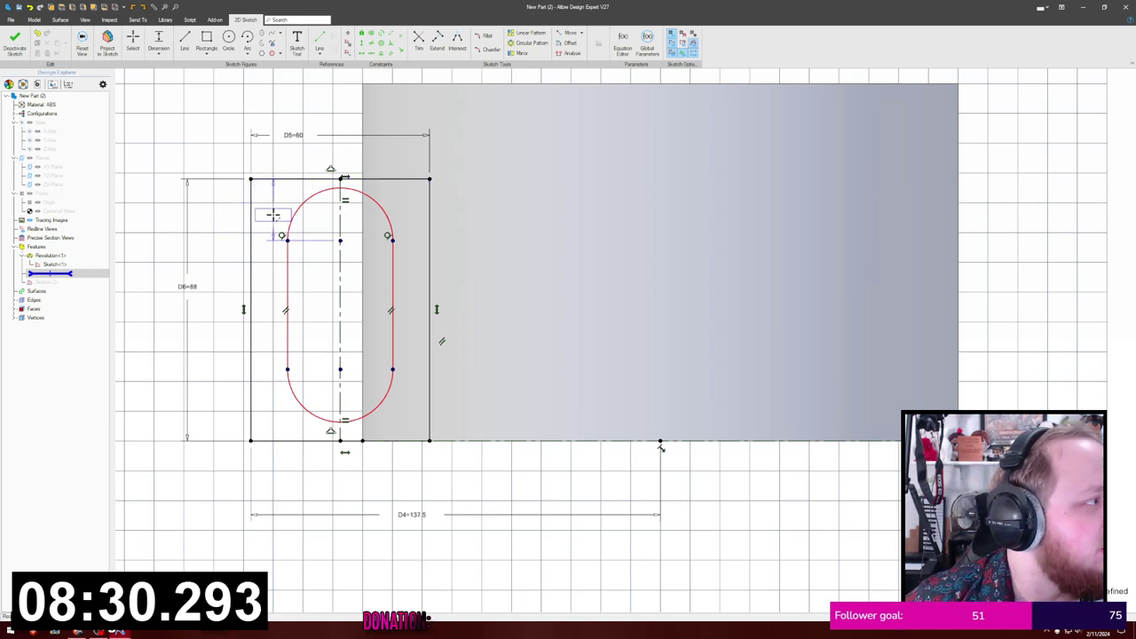
left_click(275, 215)
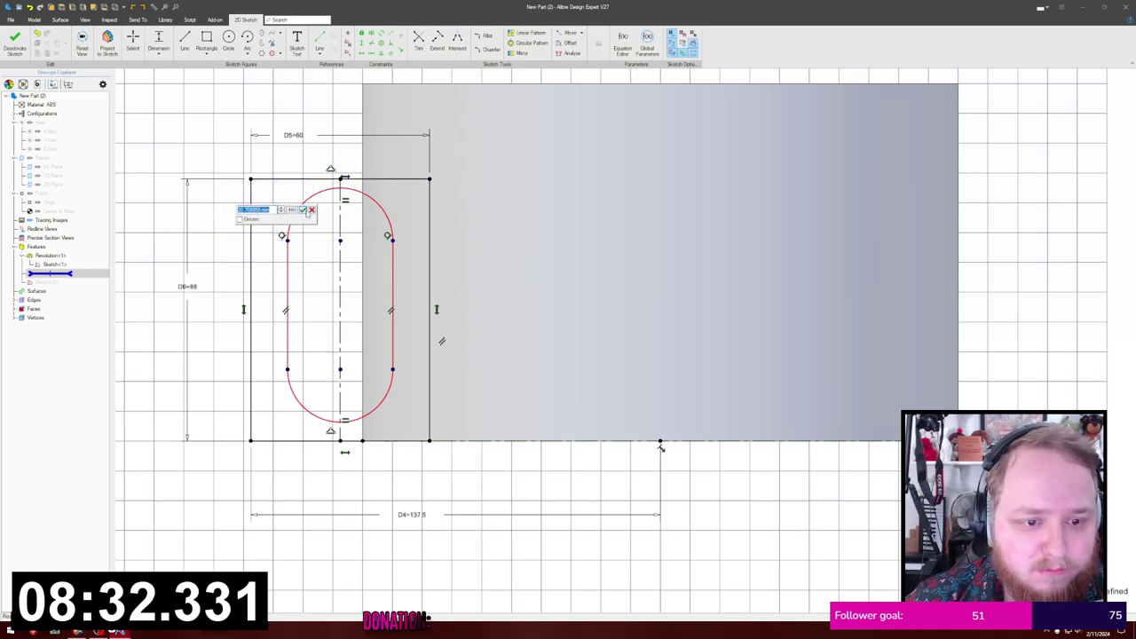
left_click(304, 211)
double_click(292, 215)
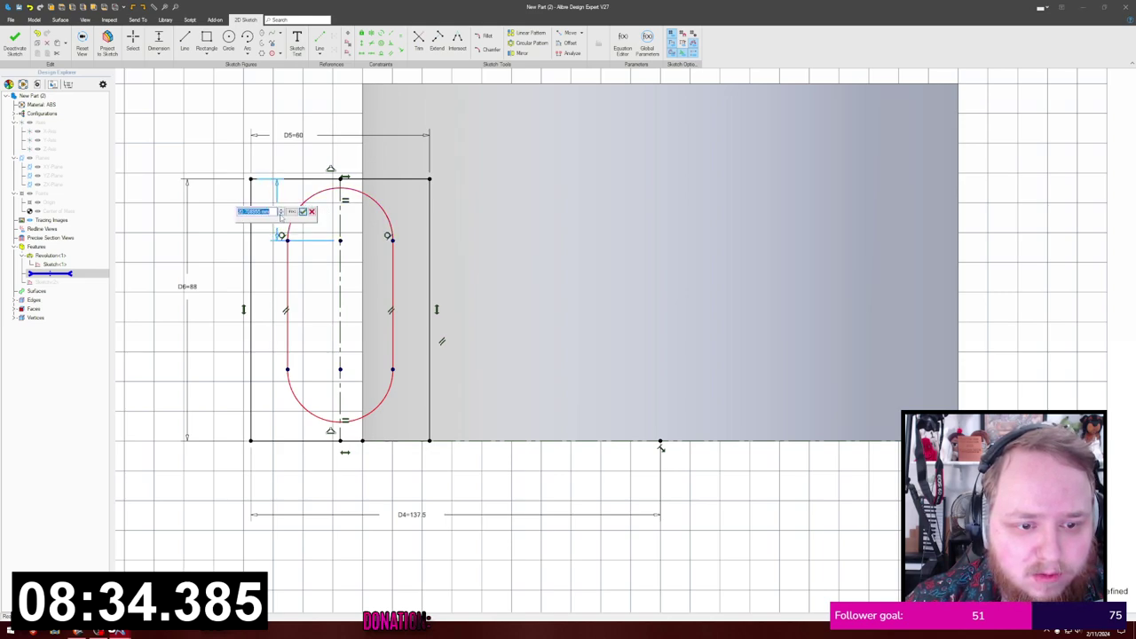
type("20")
key("Return")
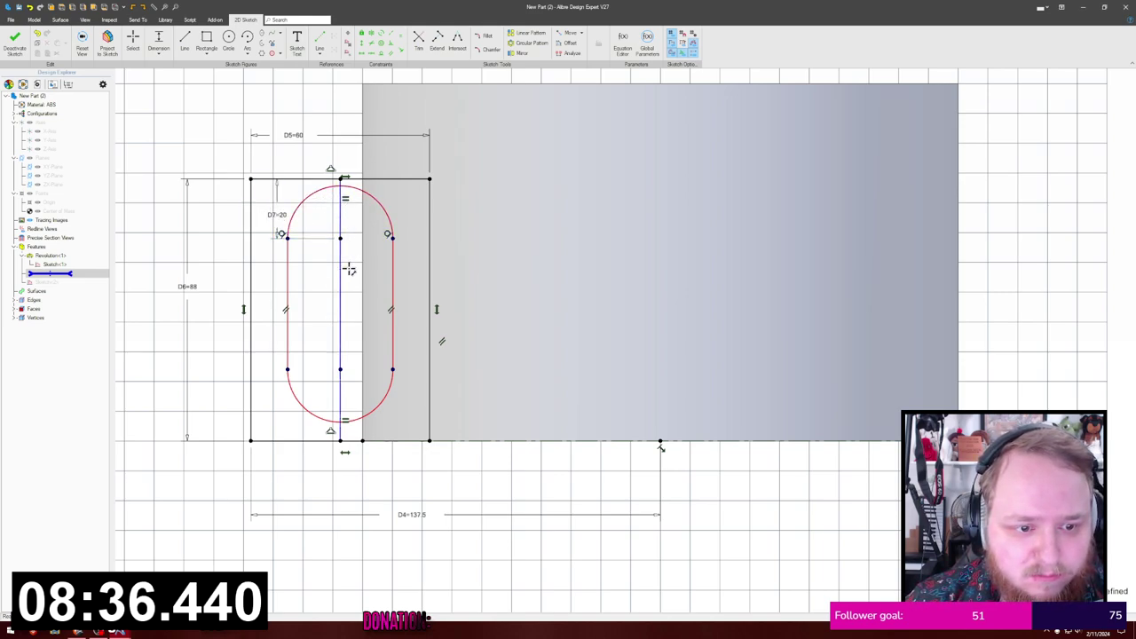
Step: Set the upper arc's radius to 10 mm and move its dimension label to the inner side of the slot
scroll(345, 247, "up", 1)
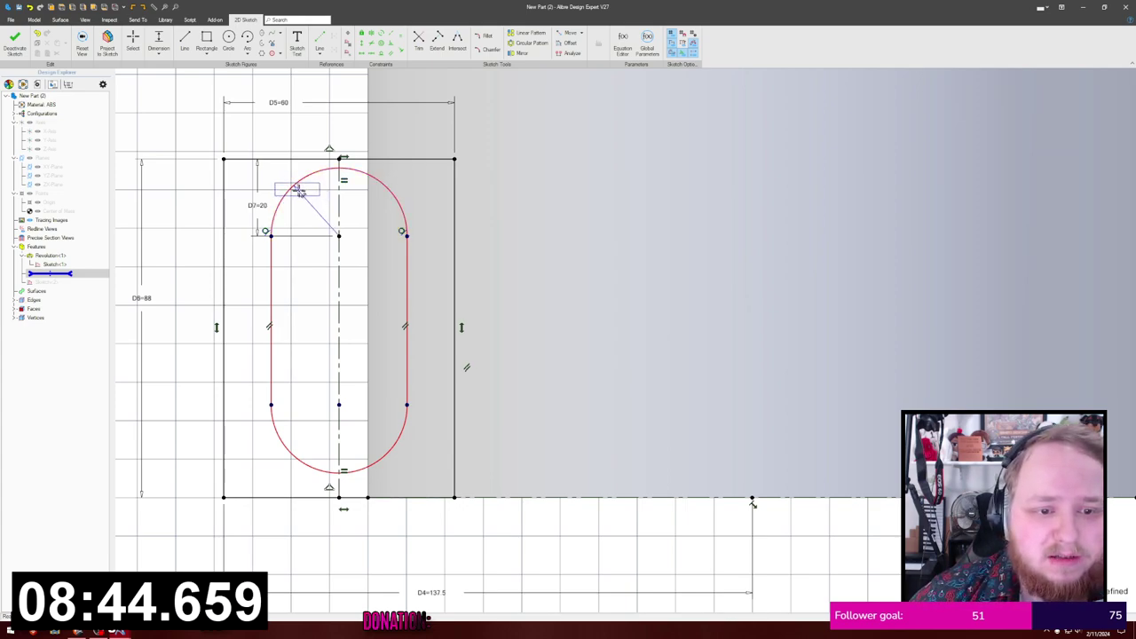
left_click(265, 135)
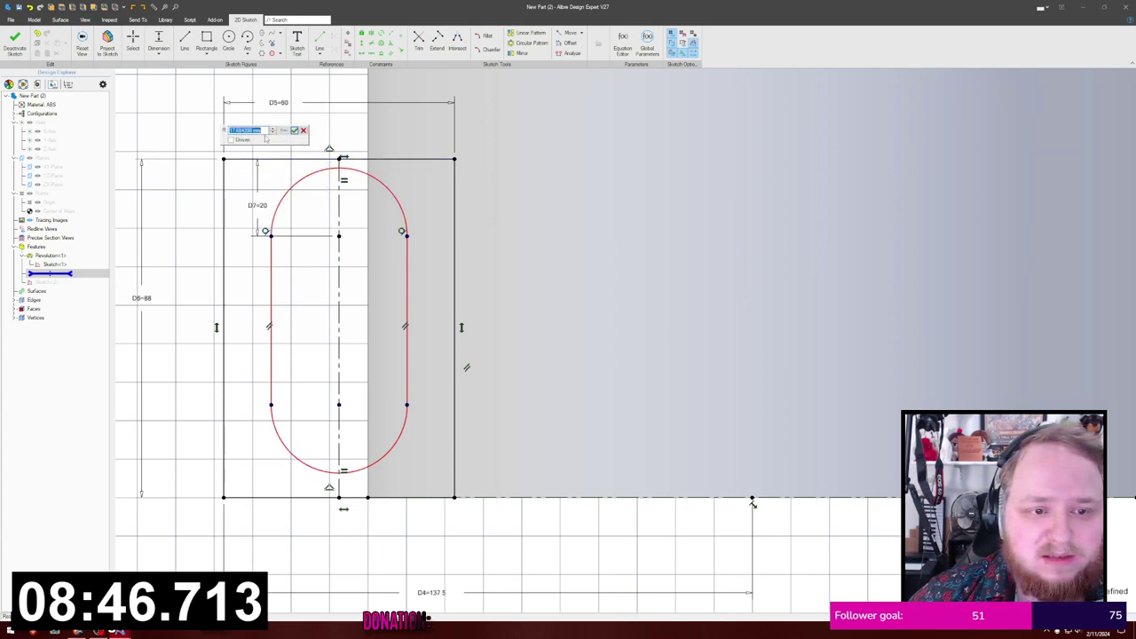
type("10")
key("Return")
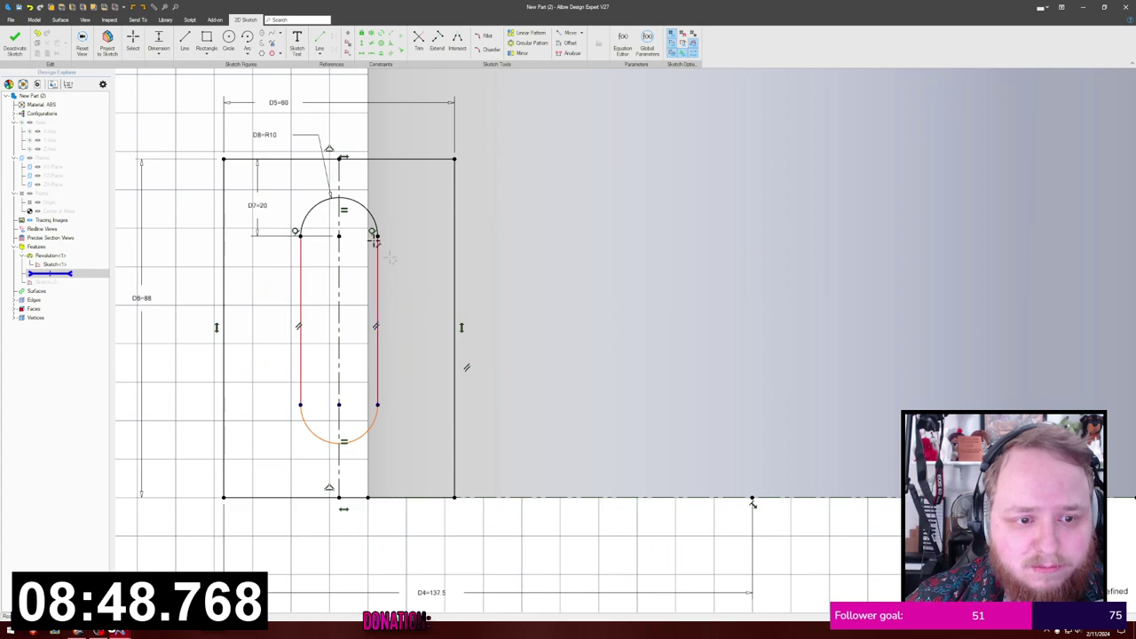
left_click_drag(299, 189, 413, 197)
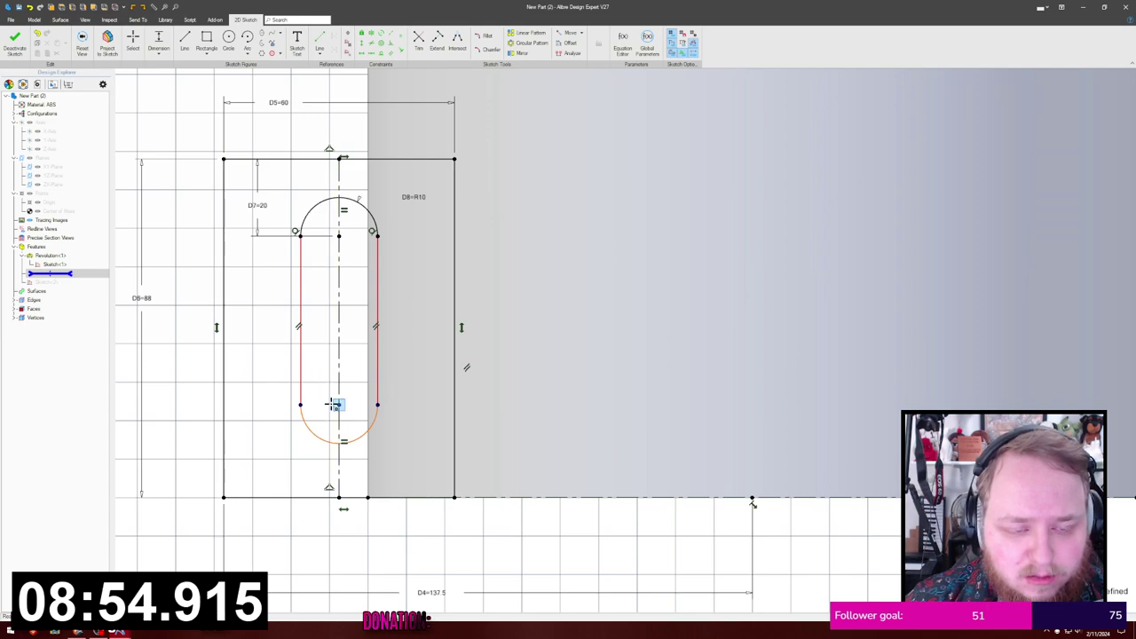
Step: Add a driven radius dimension to the slot's lower arc
left_click(311, 433)
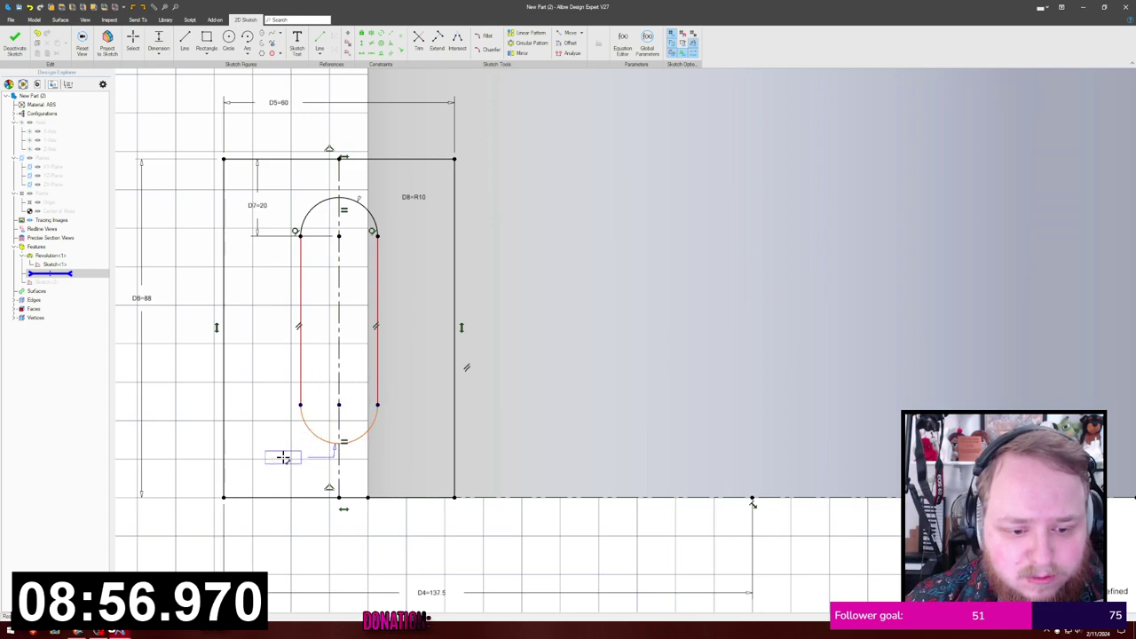
left_click(278, 462)
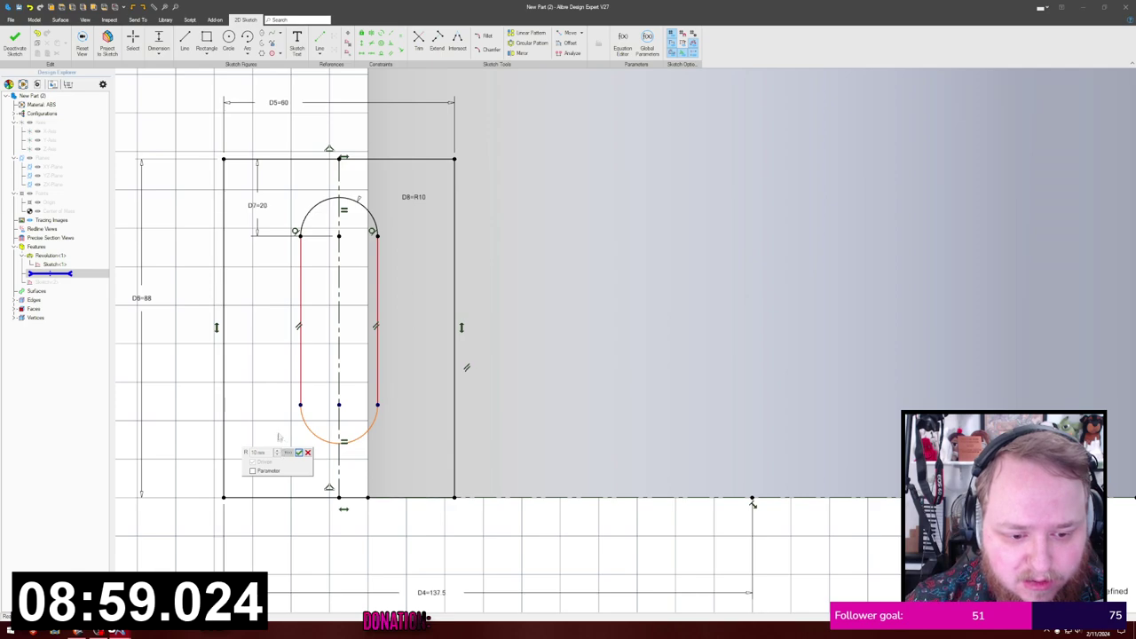
left_click(299, 452)
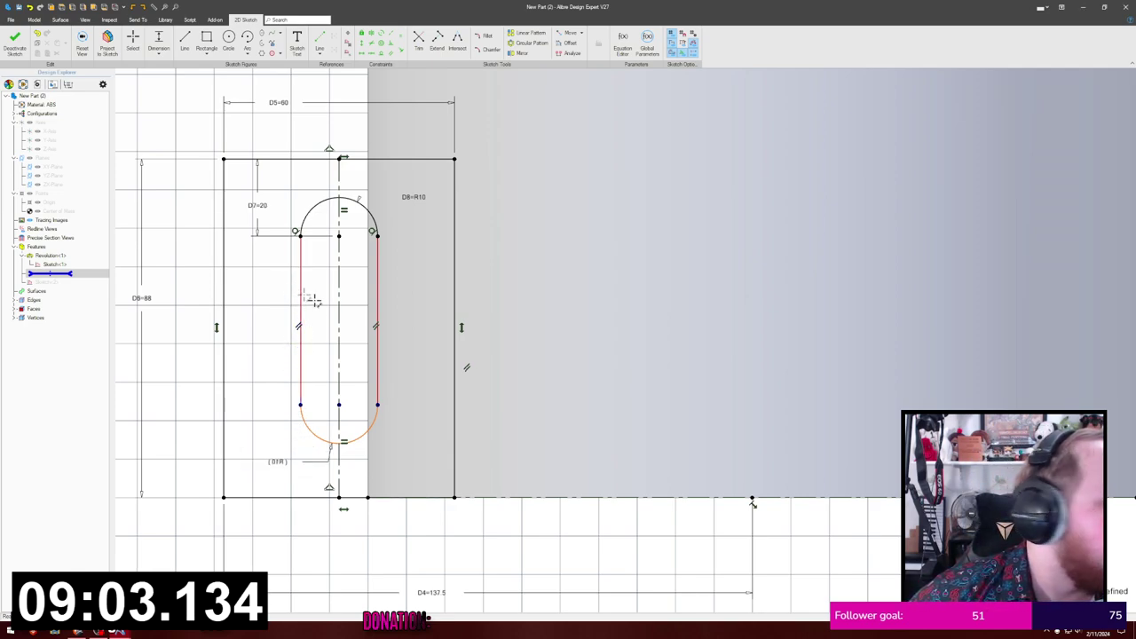
Step: Dimension the lower arc's centre 20 mm above the rectangle's lower edge
left_click(286, 497)
left_click(247, 443)
type("20")
key("Return")
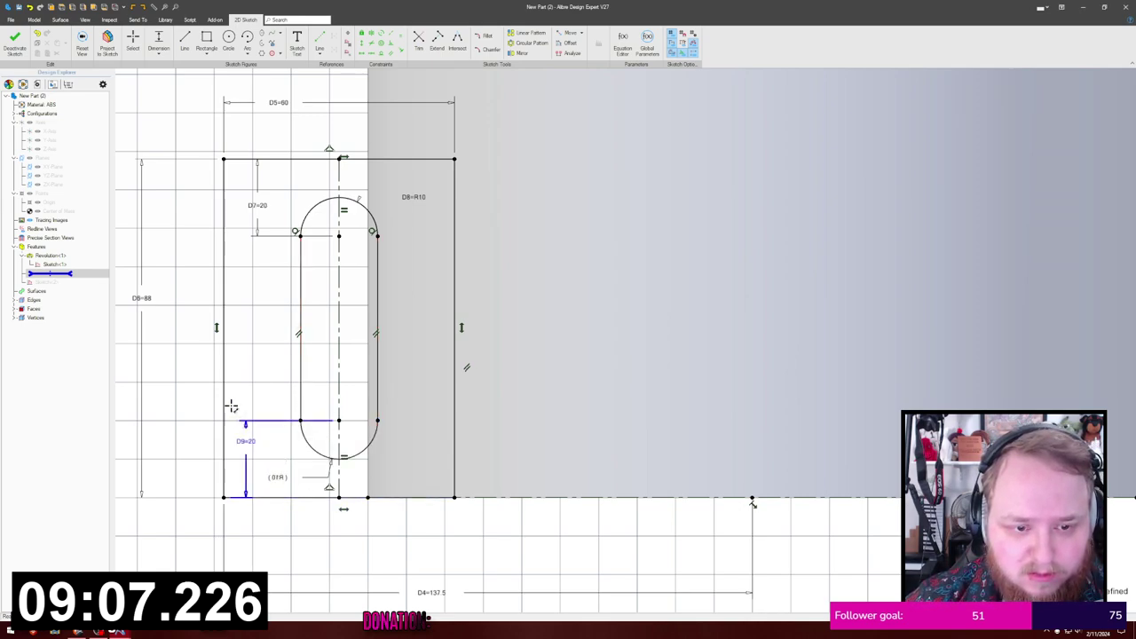
Step: Delete the rectangle's 60 mm width dimension
scroll(279, 280, "down", 3)
mouse_move(273, 149)
middle_mouse_down()
mouse_move(275, 129)
mouse_move(280, 141)
middle_mouse_up()
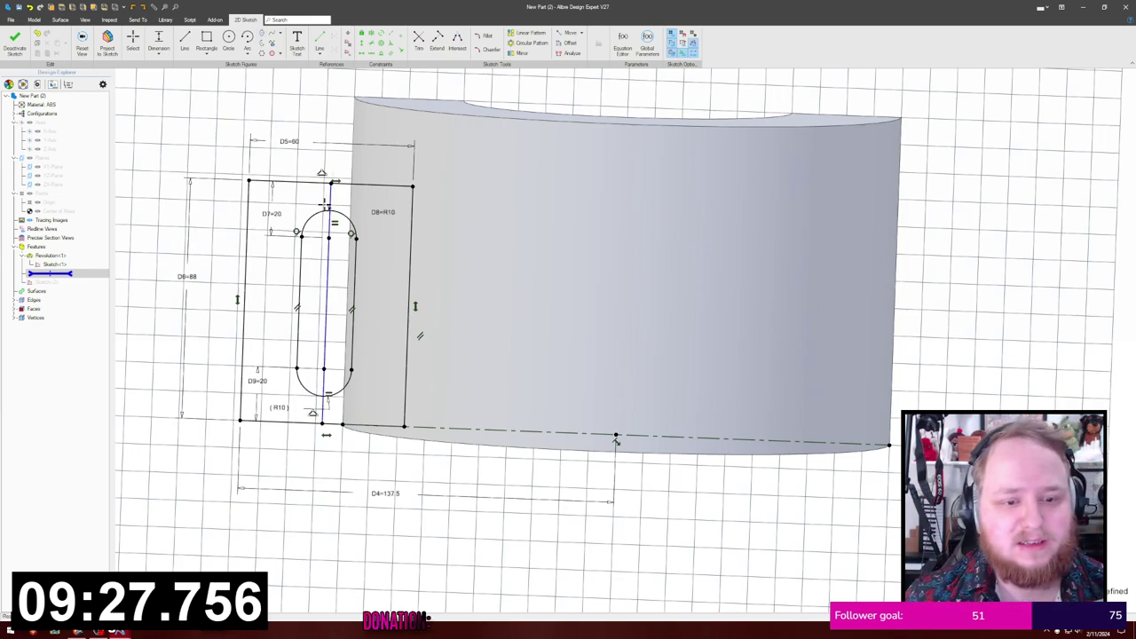
left_click(309, 144)
key("Delete")
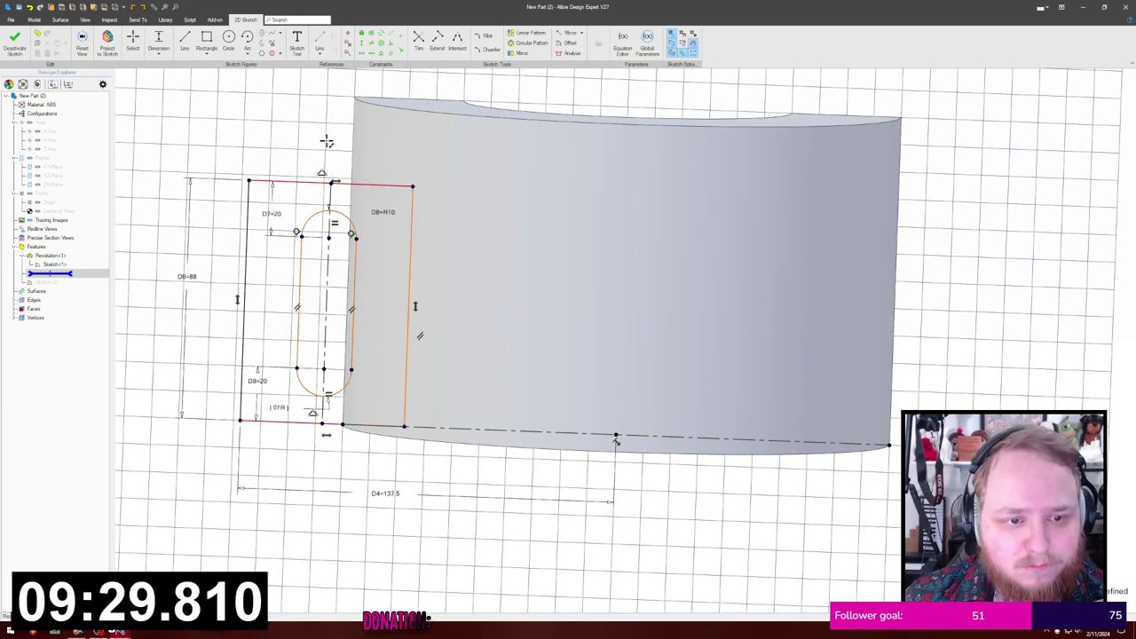
key("Escape")
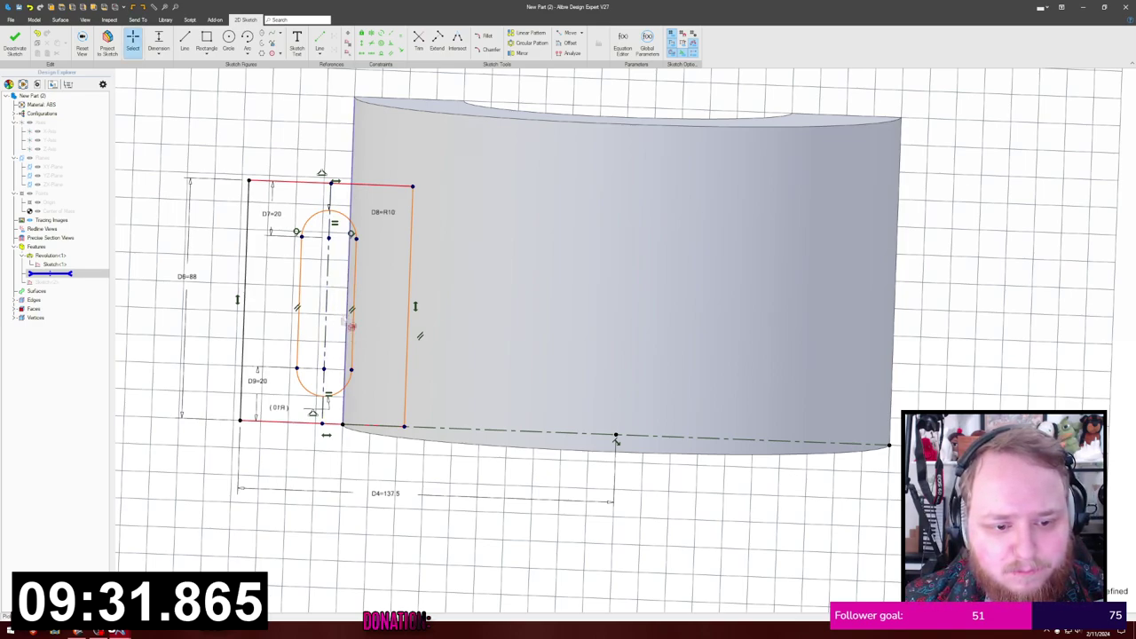
Step: Dimension the slot's vertical centreline 112.5 mm horizontally from the origin
left_click(326, 314)
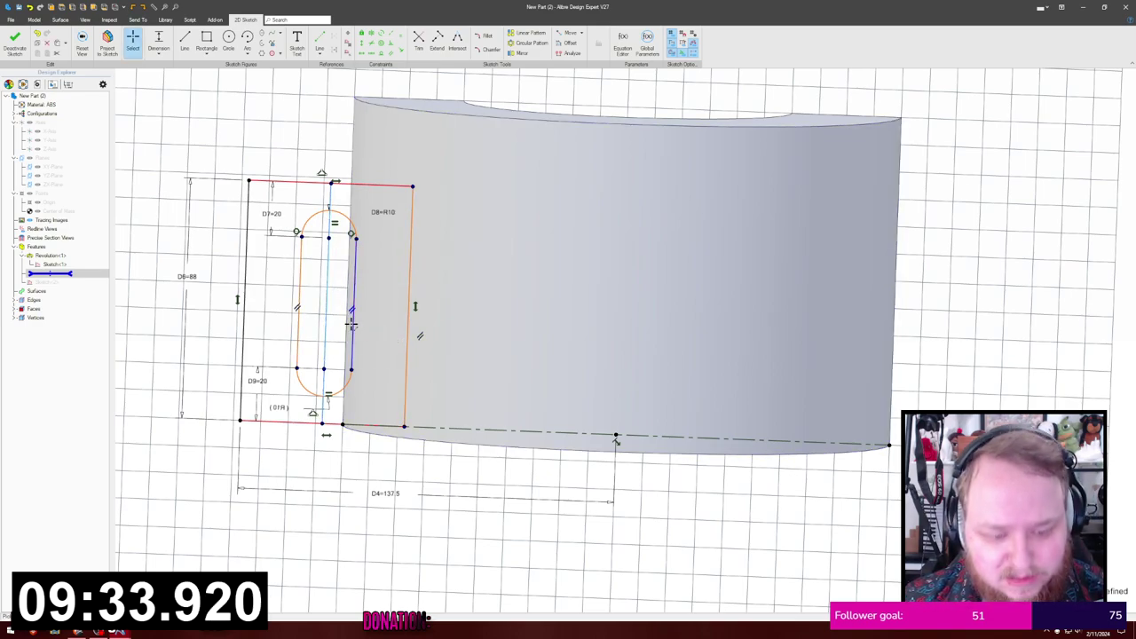
key("d")
key("Escape")
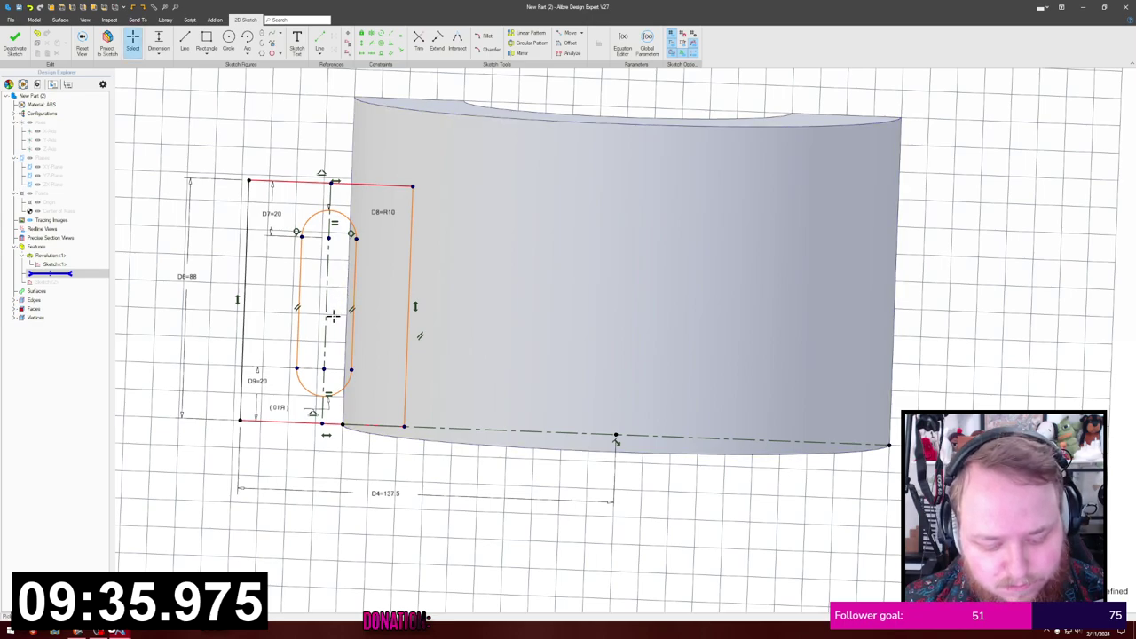
key("d")
left_click(331, 316)
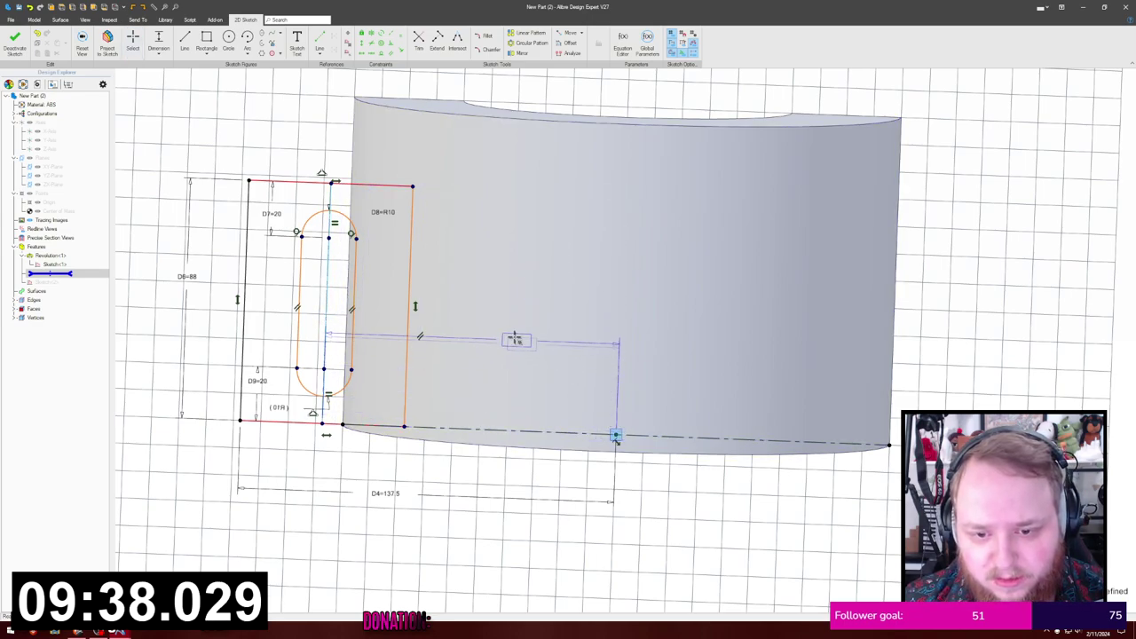
left_click(616, 436)
type("225")
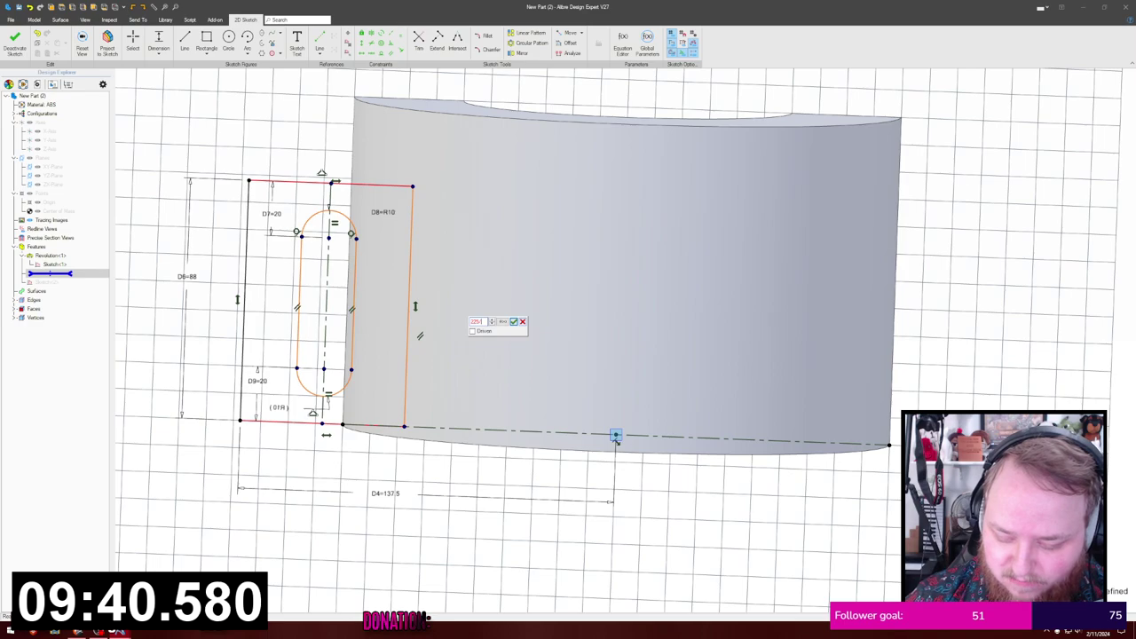
left_click(513, 322)
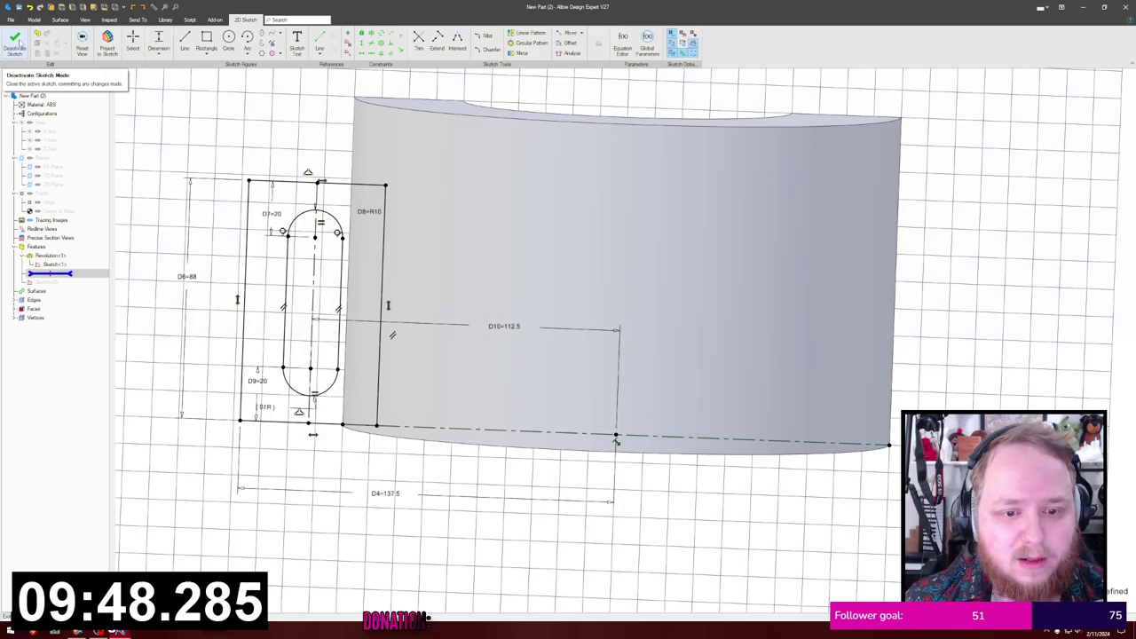
Step: Mirror the whole slotted tab profile about the Y-axis to the opposite side of the body
scroll(287, 145, "down", 3)
middle_click_drag(287, 144, 273, 121)
mouse_move(251, 158)
left_mouse_down()
mouse_move(373, 345)
mouse_move(370, 414)
mouse_move(358, 380)
left_mouse_up()
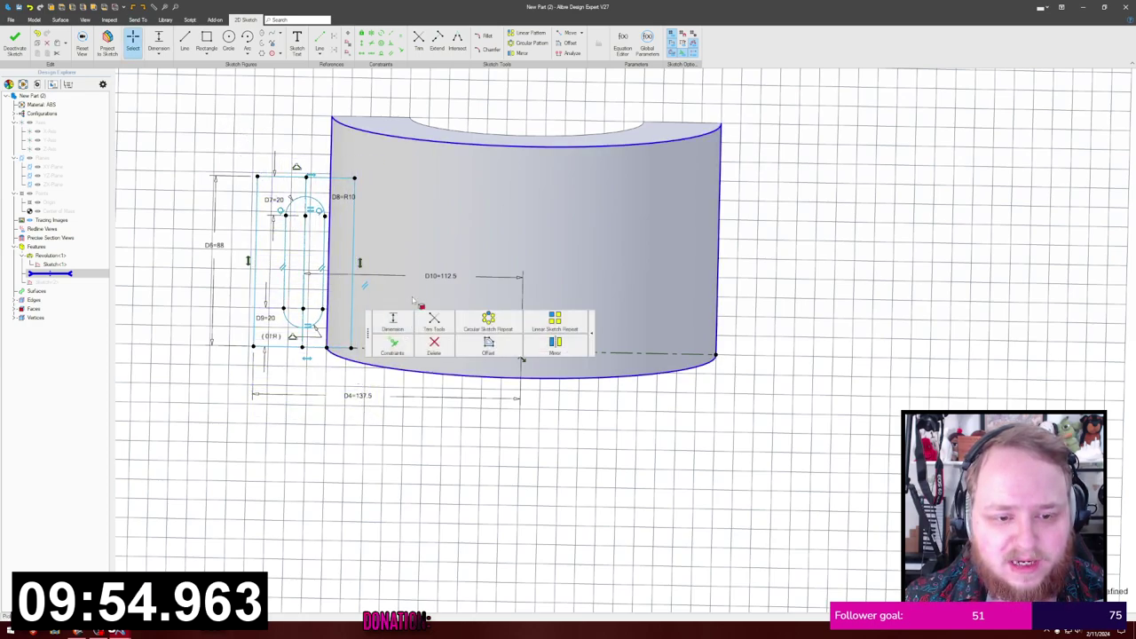
left_click(522, 53)
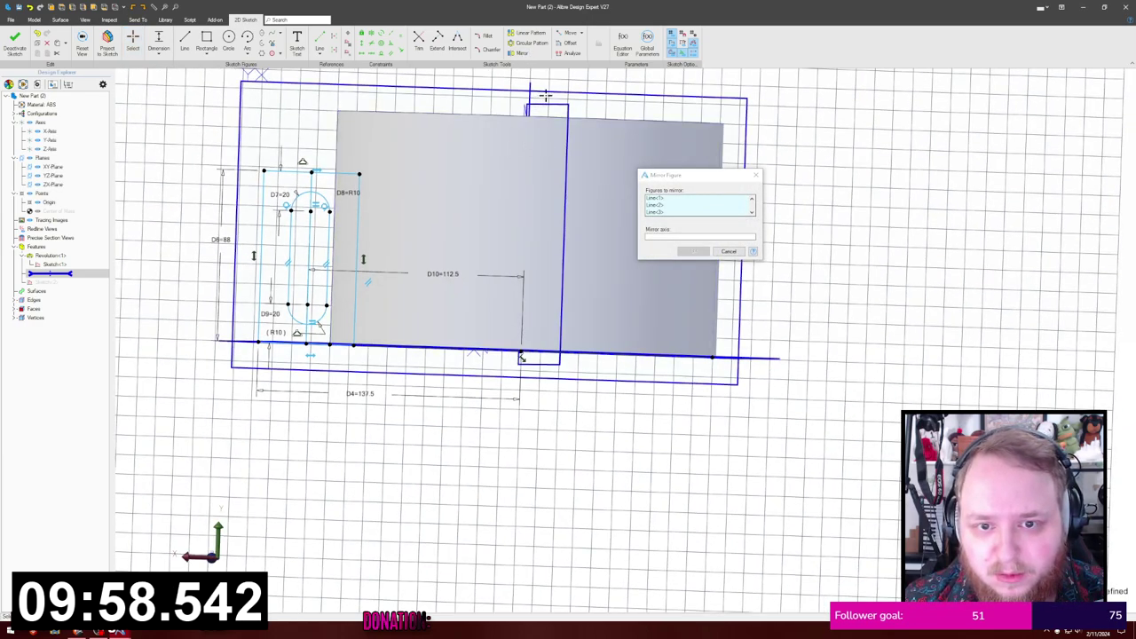
left_click(658, 237)
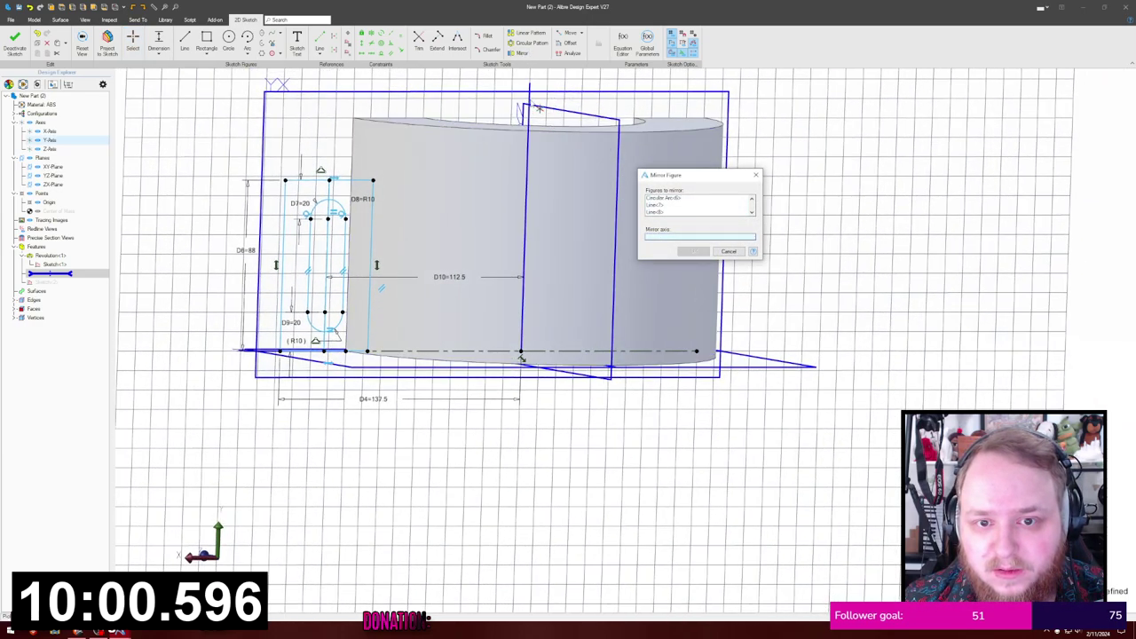
left_click(530, 103)
left_click(693, 251)
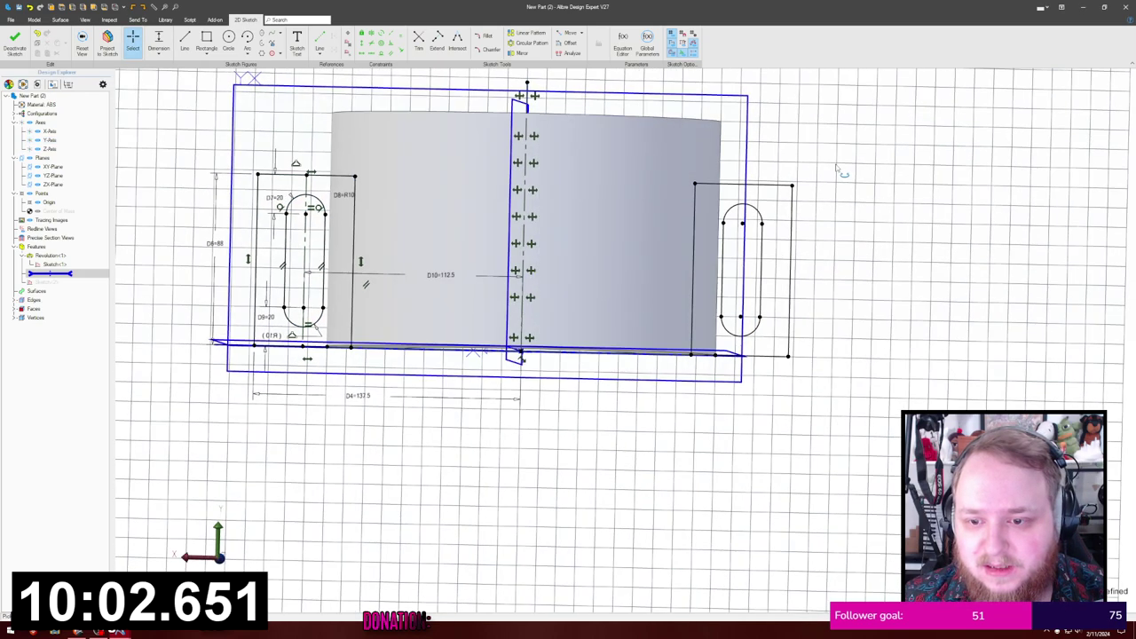
Step: Finish the sketch and extrude both slotted tab profiles to a depth of 40 mm
left_click(18, 42)
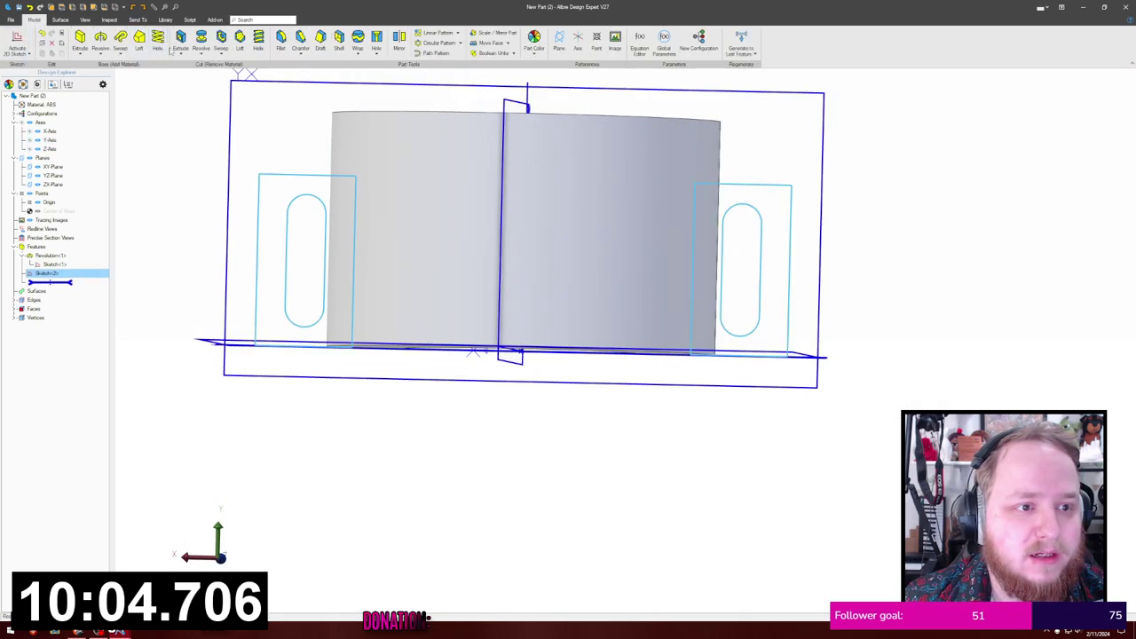
left_click(80, 42)
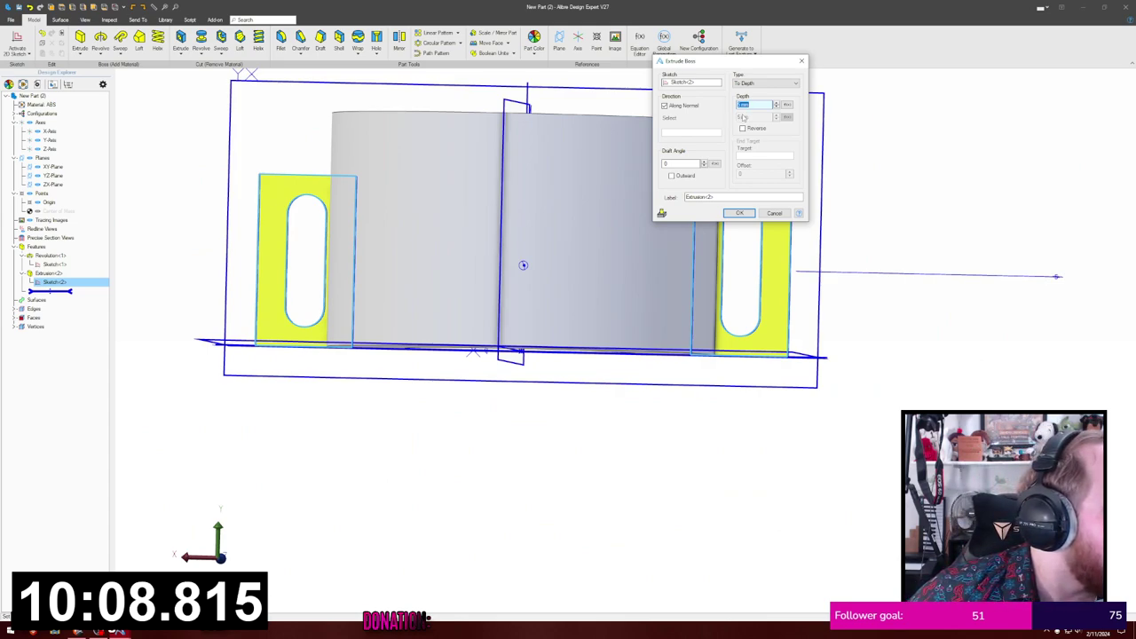
key("Return")
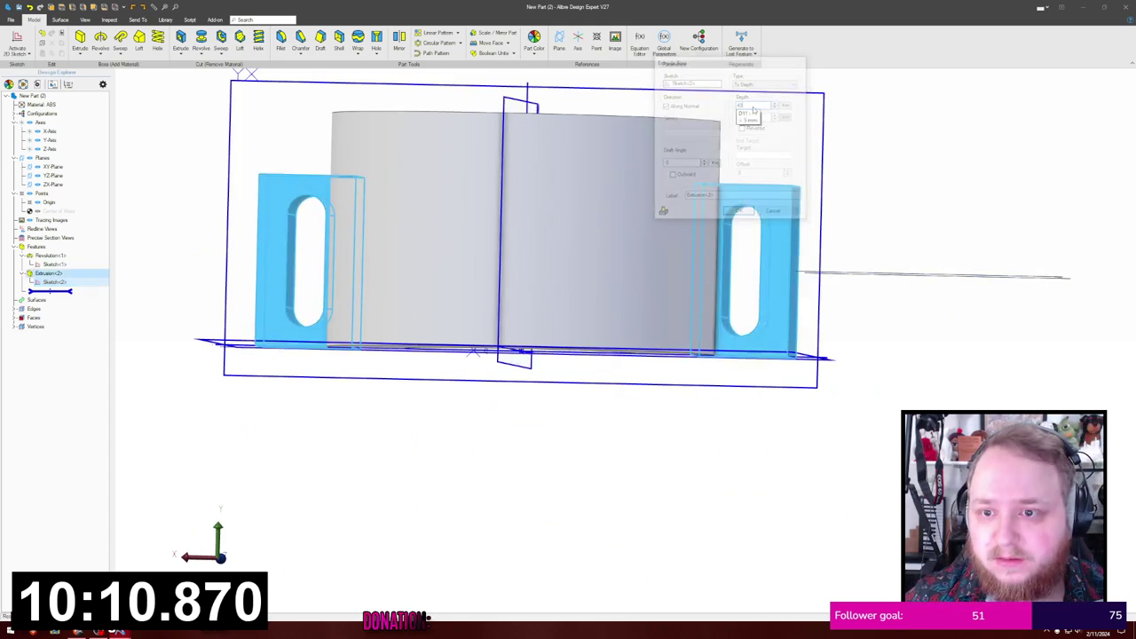
Step: Edit the tab extrusion and reverse its direction so both tabs extend into the half-ring body's side
middle_click_drag(667, 165, 817, 133)
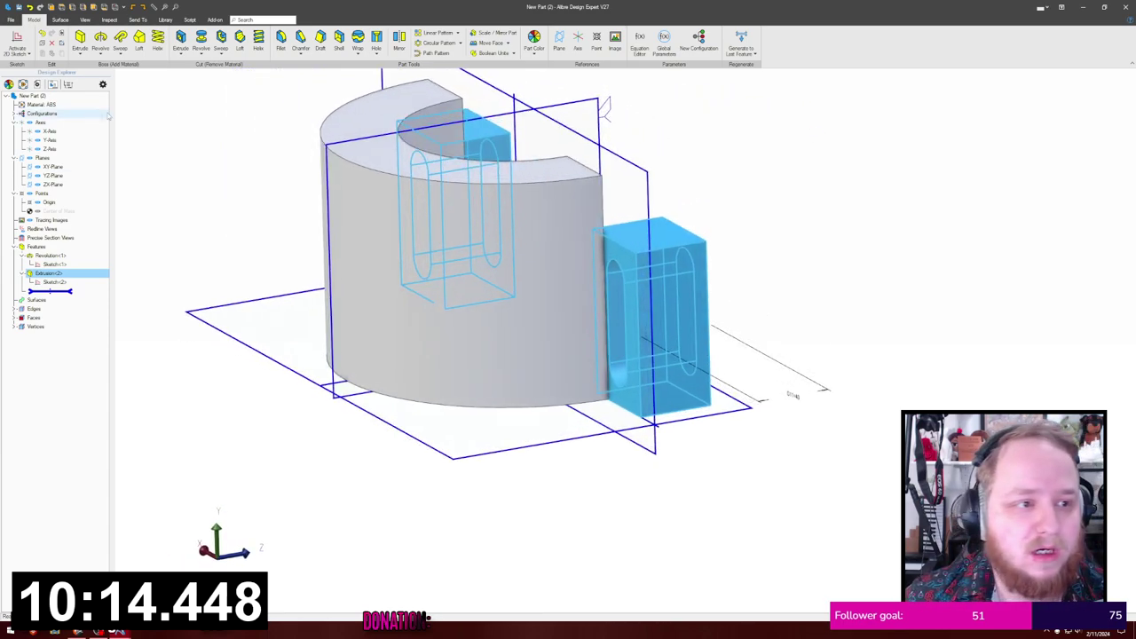
right_click(66, 275)
left_click(68, 279)
right_click(65, 277)
left_click(88, 286)
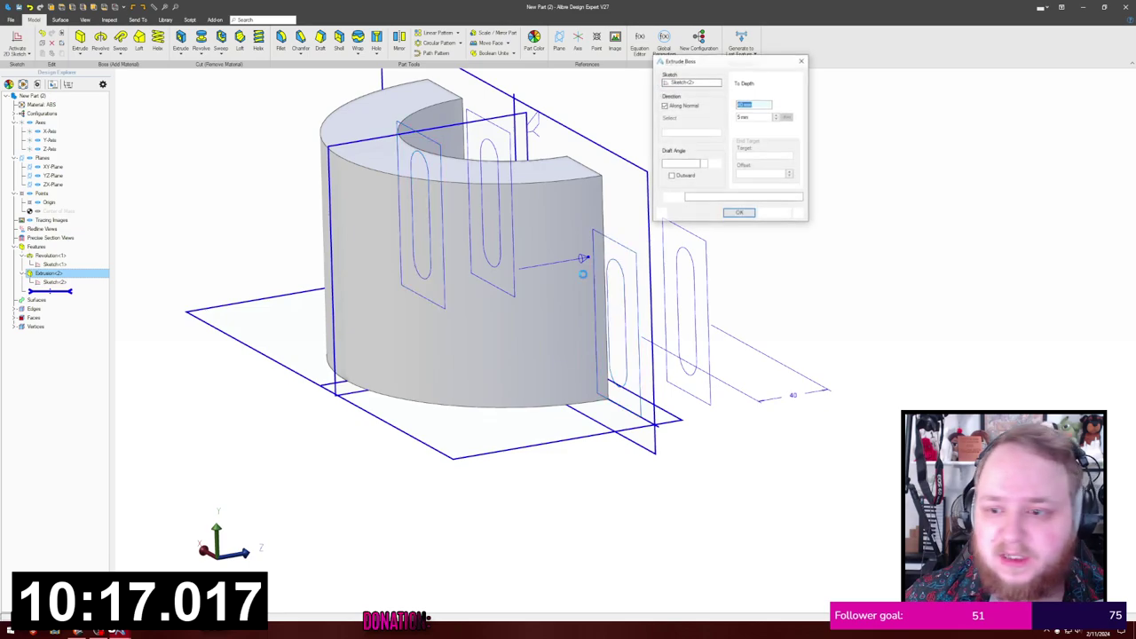
left_click(742, 129)
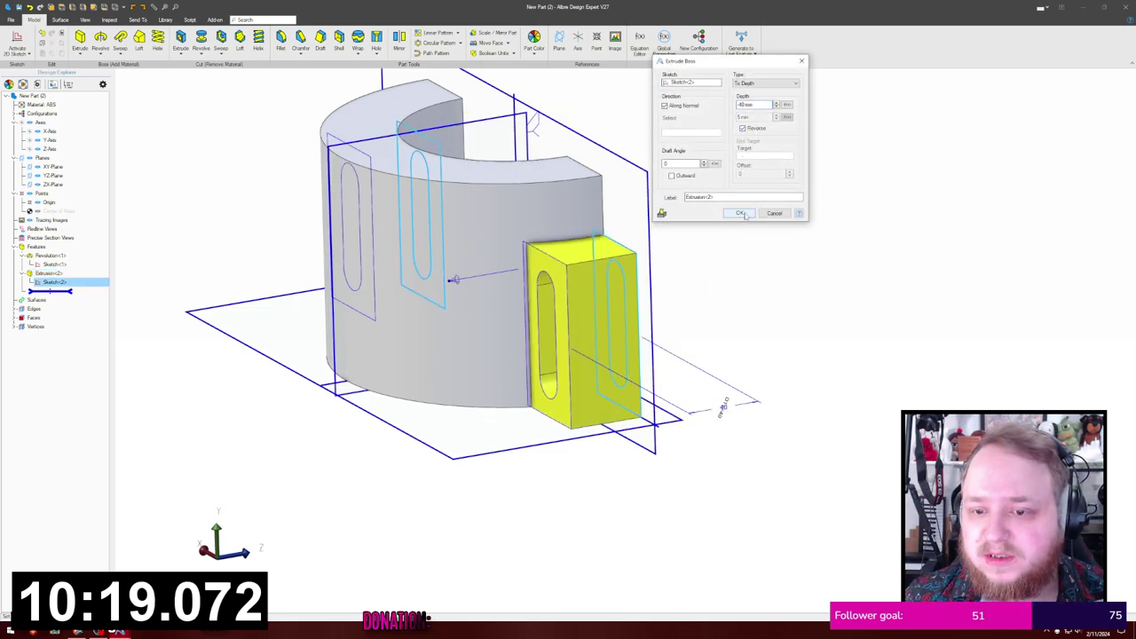
left_click(739, 213)
Step: Fillet the four outer corner edges of the two slotted tabs with a constant radius
middle_click_drag(710, 182, 311, 81)
left_click(281, 40)
middle_click_drag(266, 115, 279, 157)
left_click(363, 157)
left_click(348, 225)
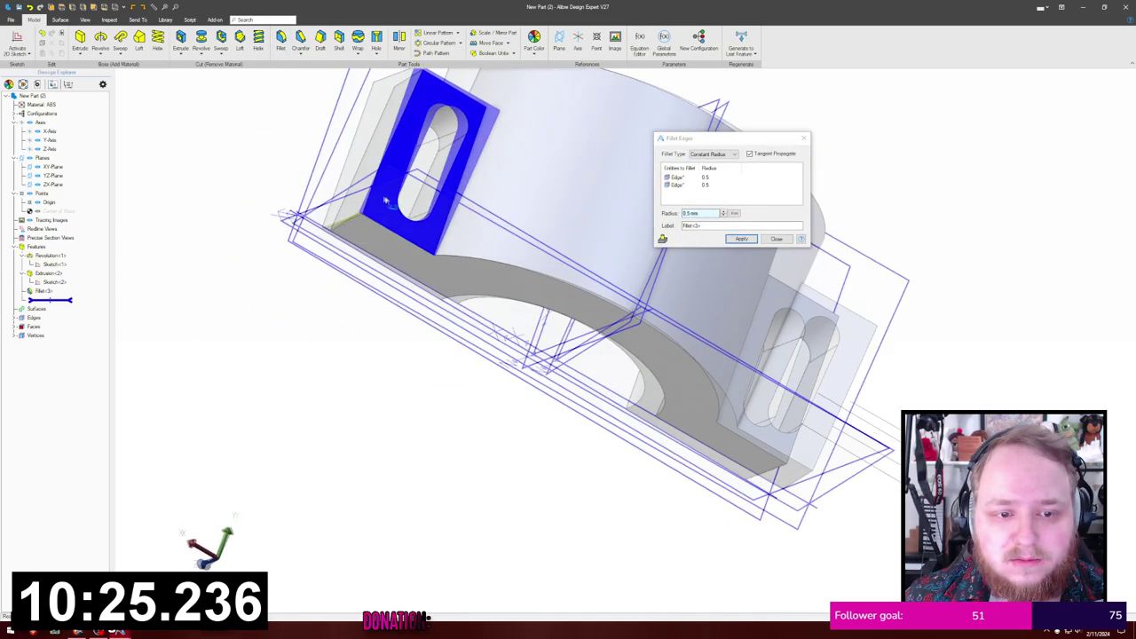
middle_click_drag(385, 201, 360, 199)
left_click(651, 280)
middle_click_drag(650, 280, 652, 278)
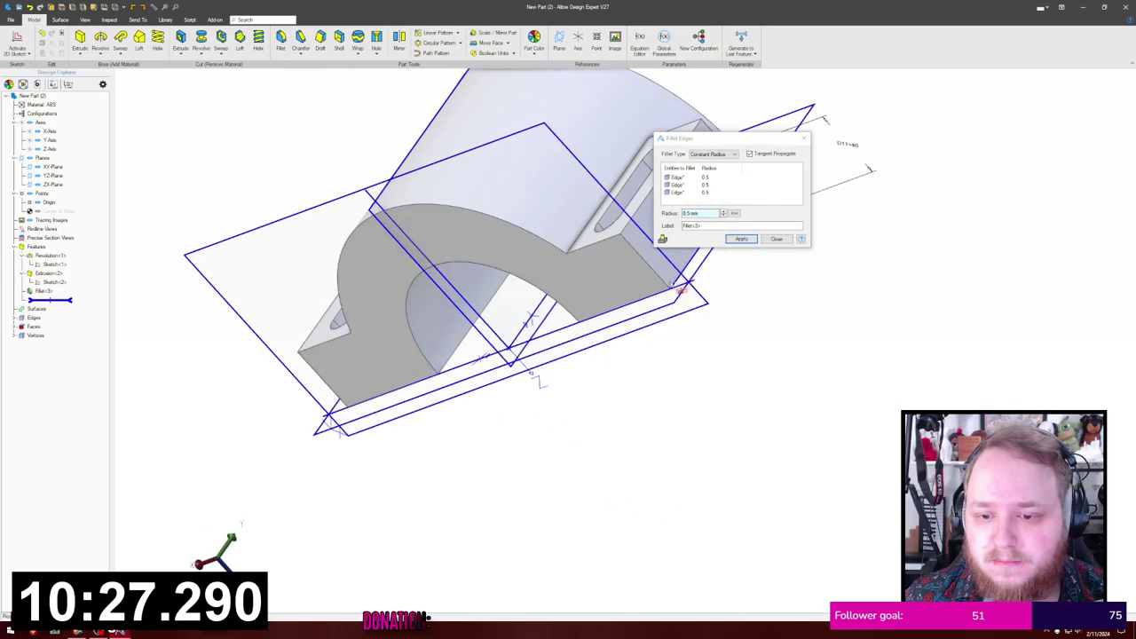
left_click(653, 275)
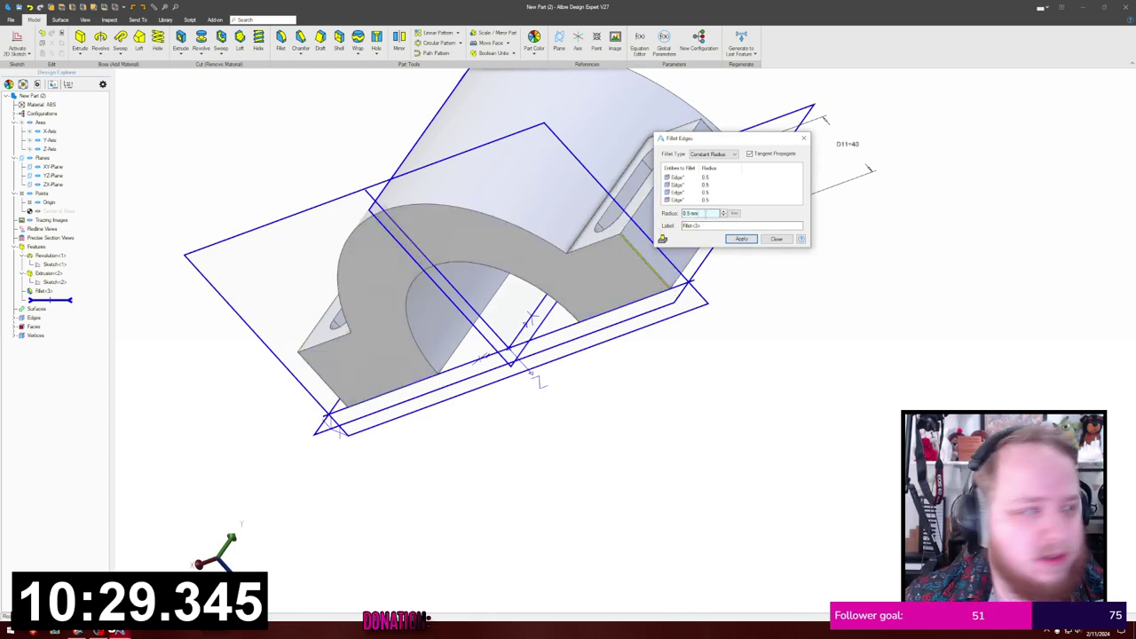
left_click_drag(703, 214, 649, 216)
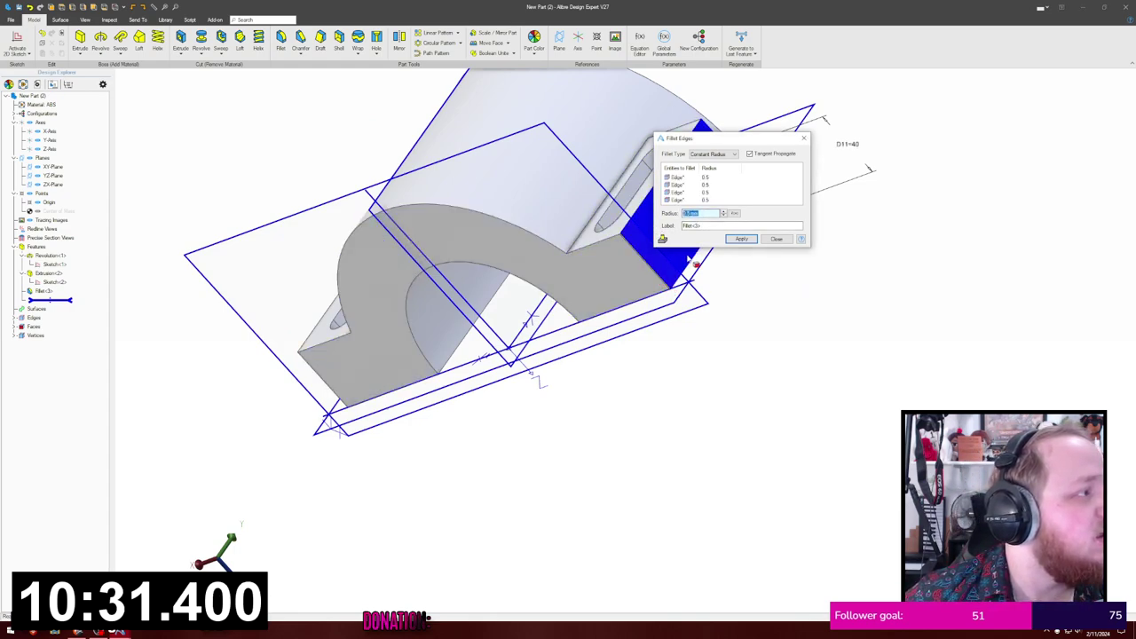
left_click(720, 225)
middle_click_drag(893, 172, 700, 157)
left_click(741, 239)
left_click(777, 239)
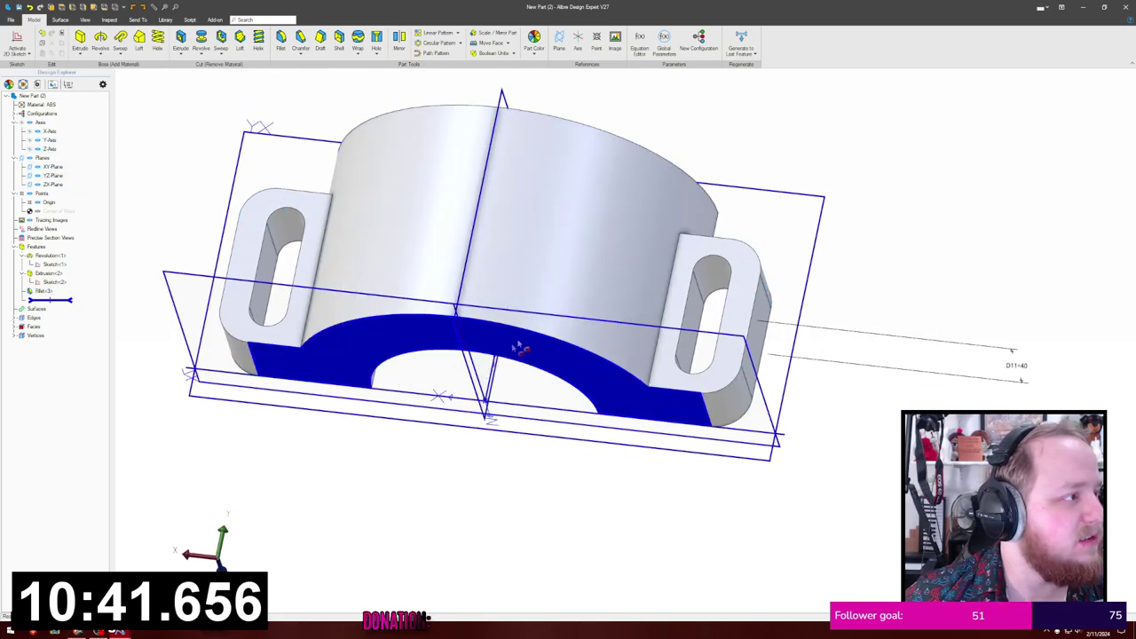
Step: Start a new sketch on the ZX plane and hide the reference geometry
middle_click_drag(514, 345, 606, 328)
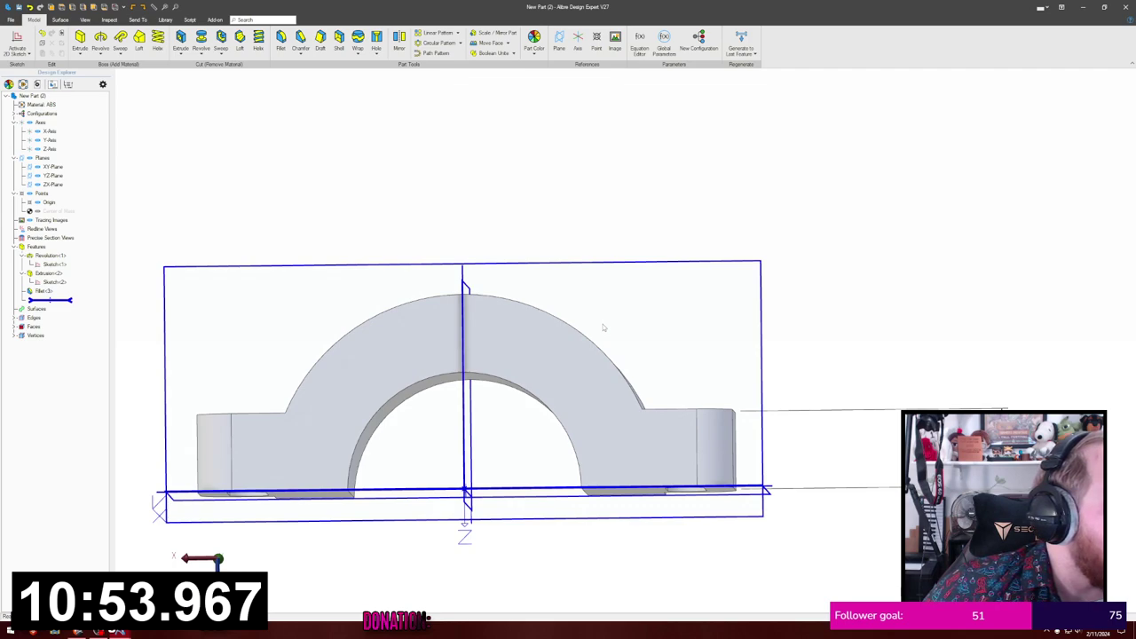
left_click(16, 43)
left_click(624, 263)
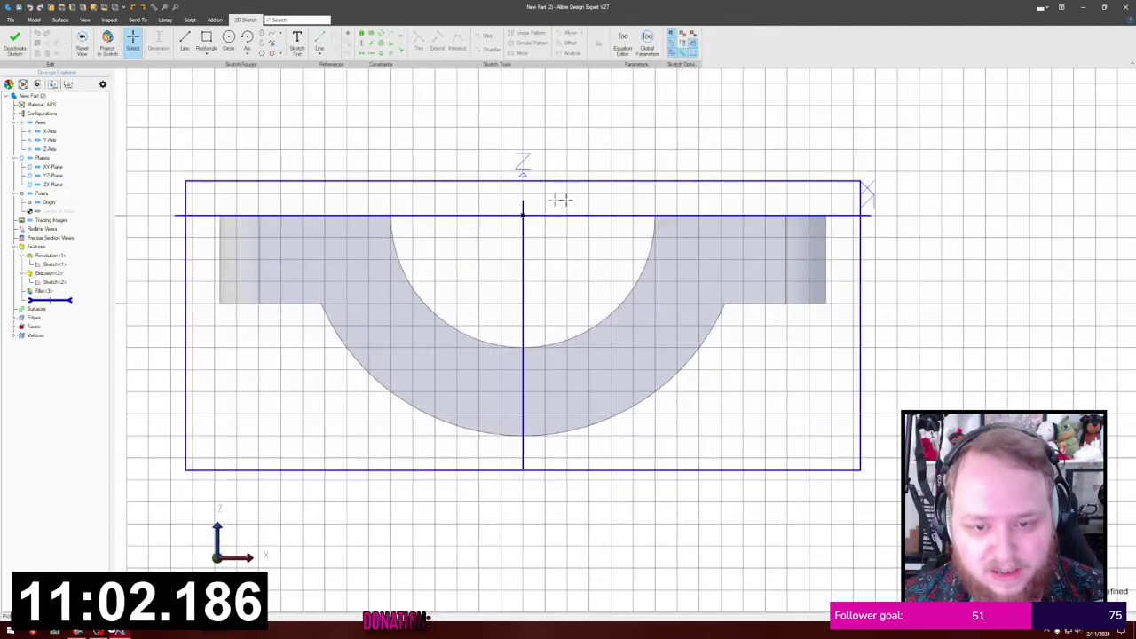
key("ctrl+shift+r")
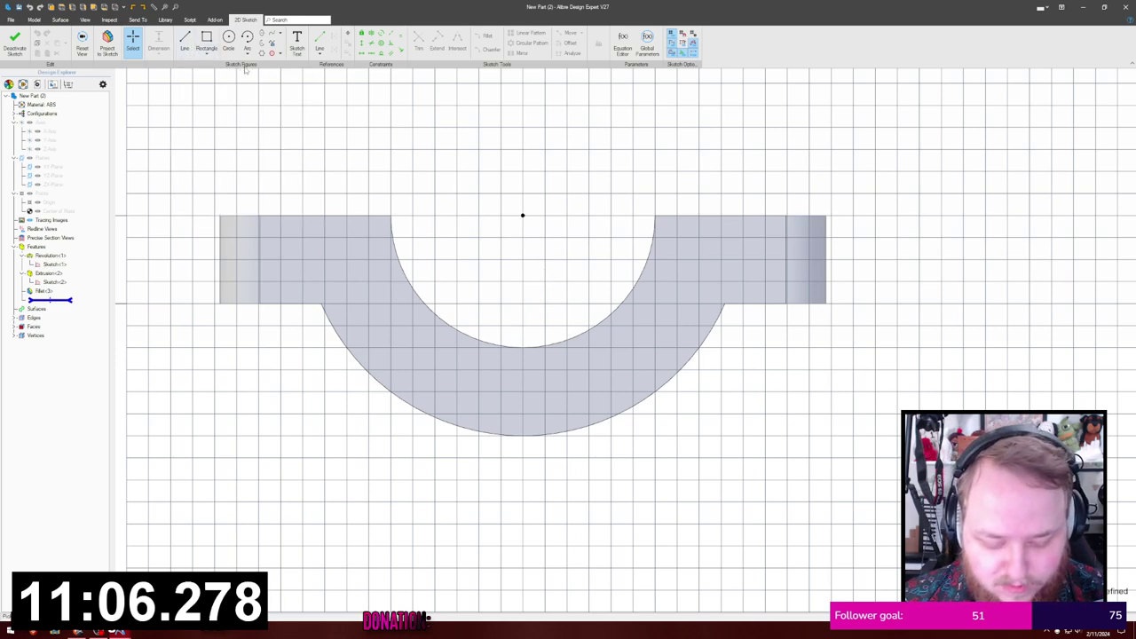
Step: Sketch a centre rectangle about 121 mm wide over the crown of the outer arc, centred in line with the origin
left_click(322, 43)
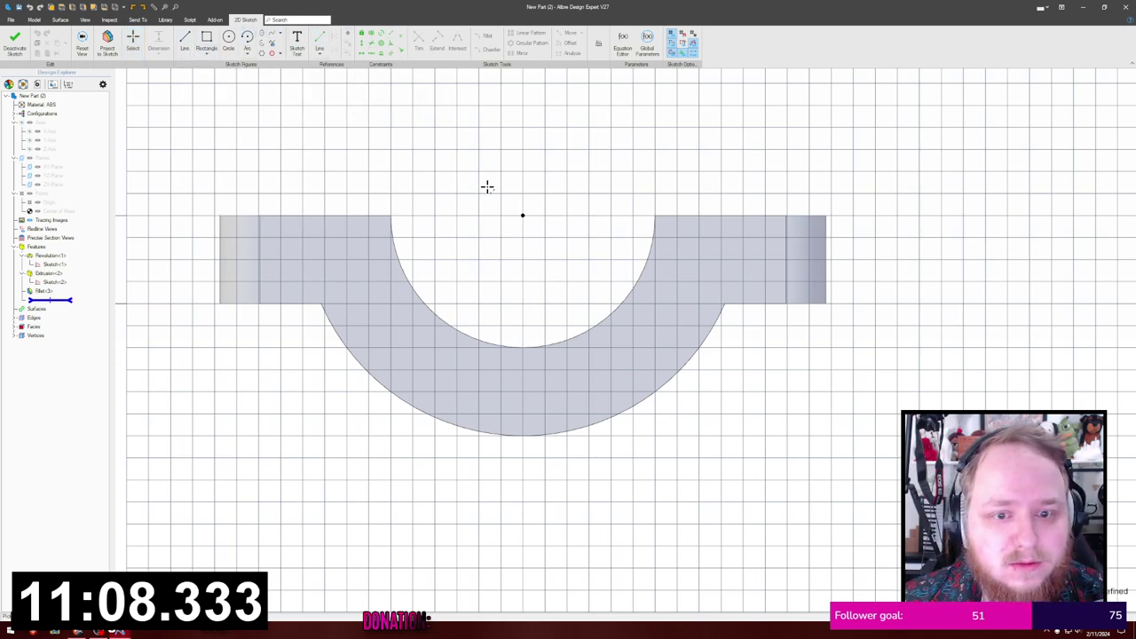
left_click(522, 215)
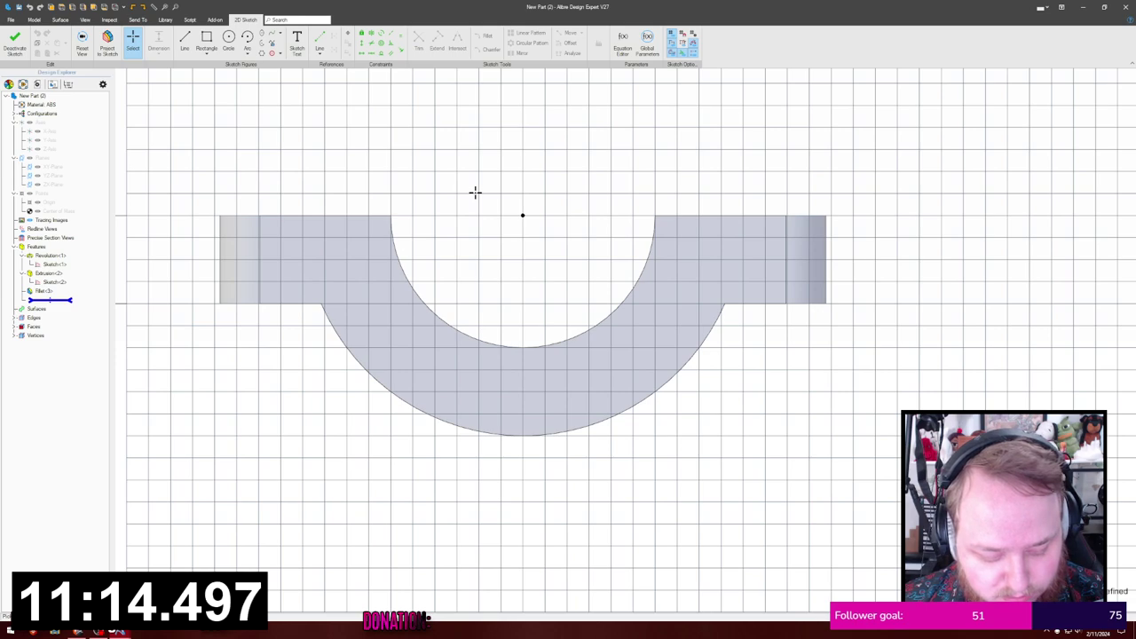
key("l")
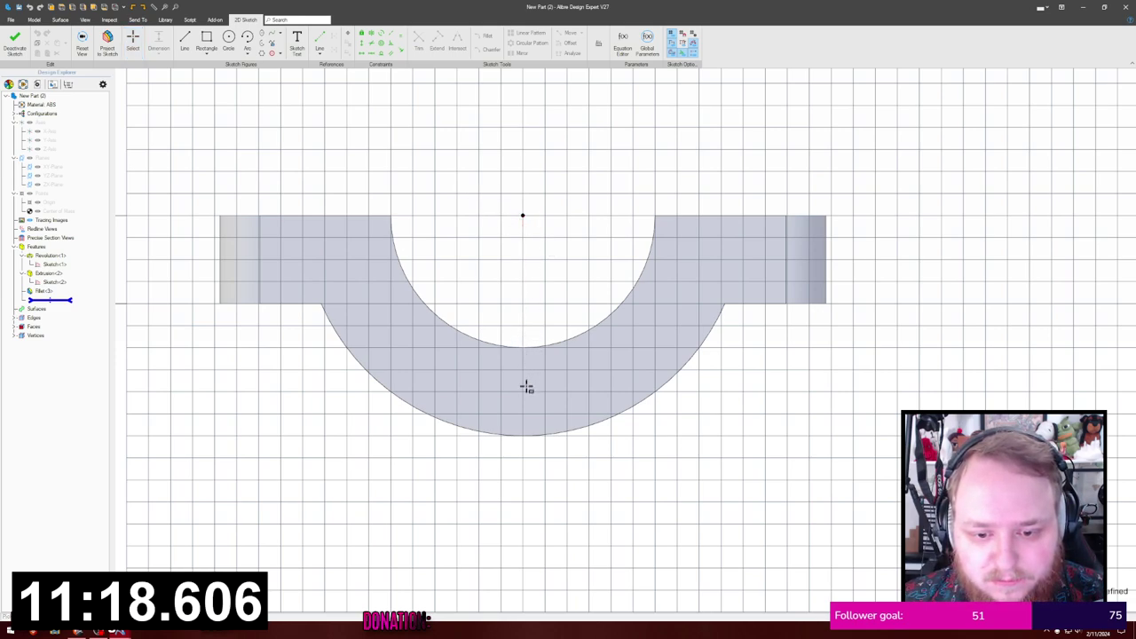
left_click(523, 418)
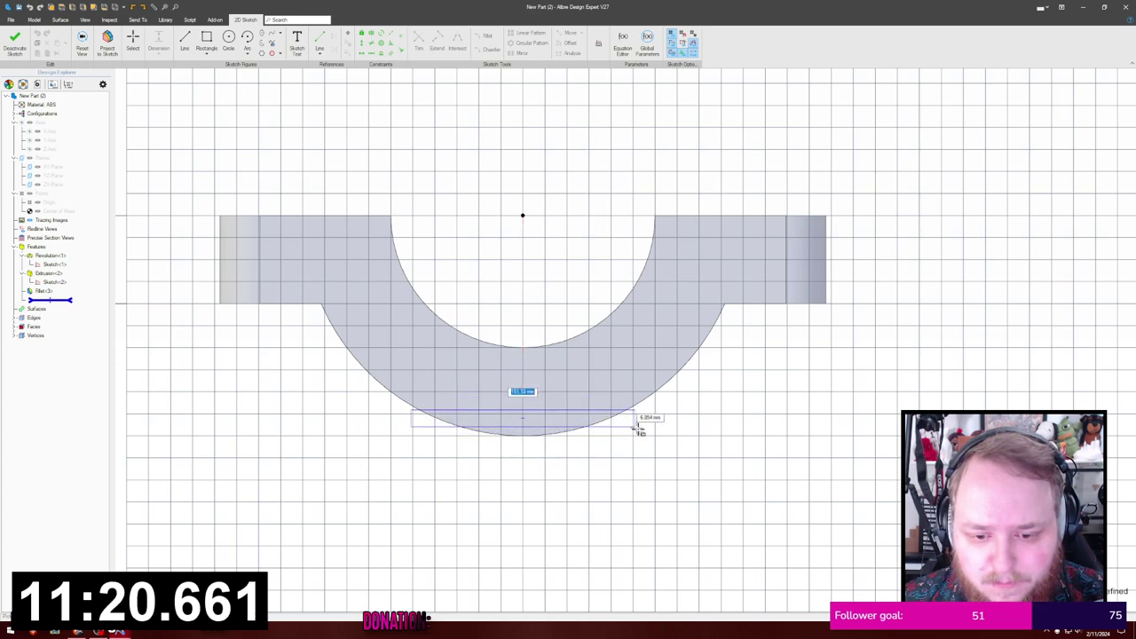
left_click(656, 450)
key("Escape")
Step: Dimension the rectangle's inner long edge 90 mm from the origin
key("d")
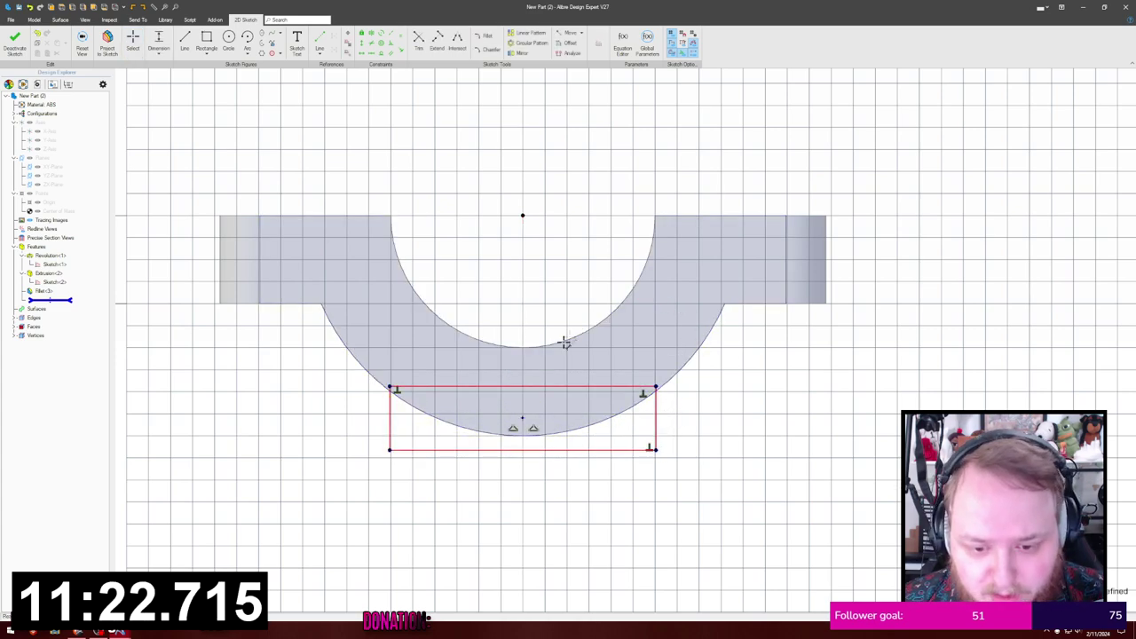
left_click(540, 386)
left_click(522, 216)
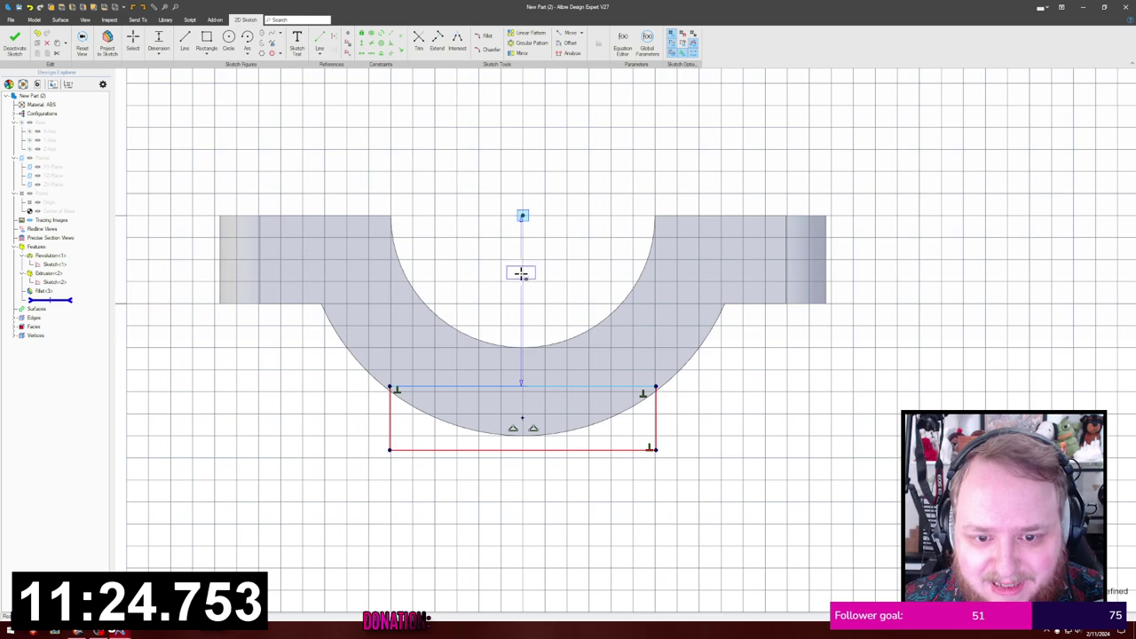
left_click(523, 281)
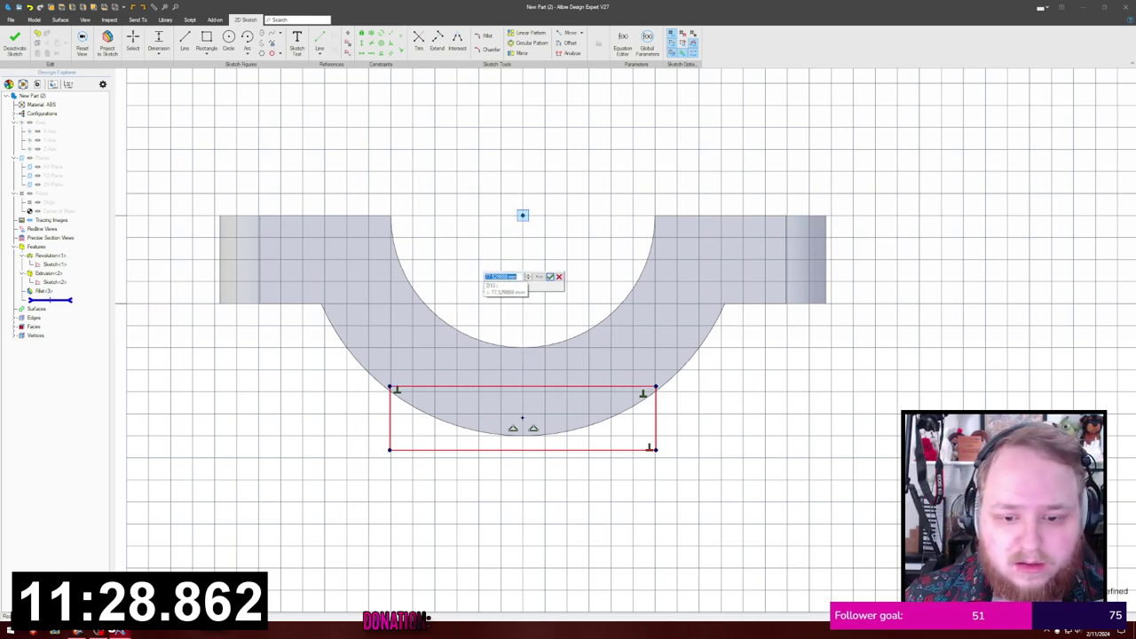
type("60")
key("BackSpace")
key("BackSpace")
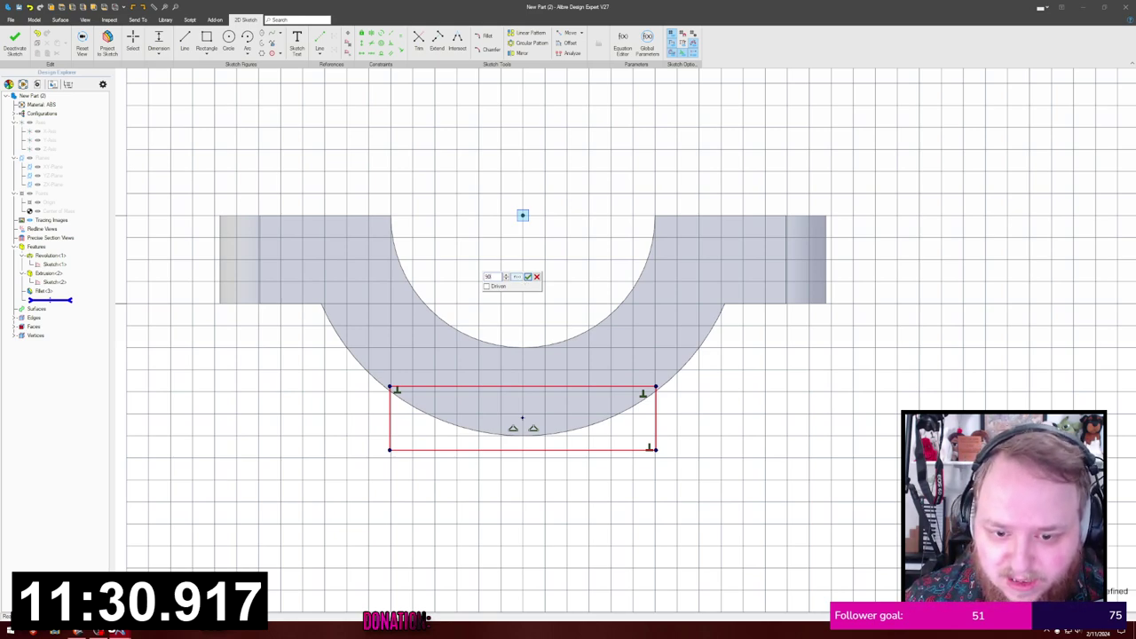
type("90")
key("Return")
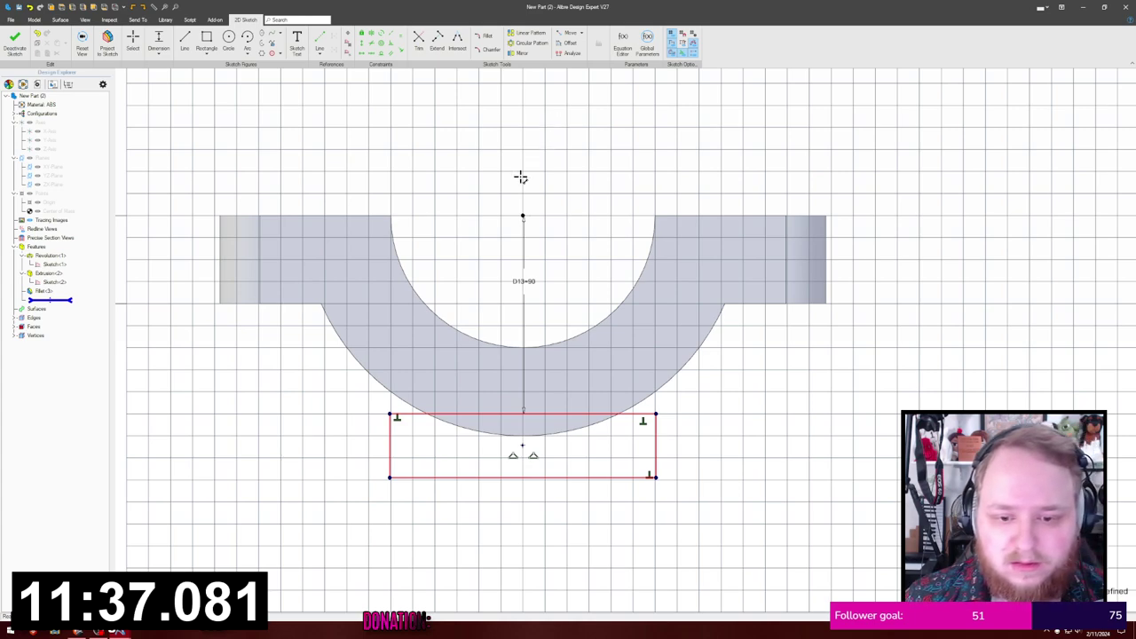
Step: Dimension the rectangle's width and height, accepting the sizes as drawn
left_click(606, 479)
left_click(599, 524)
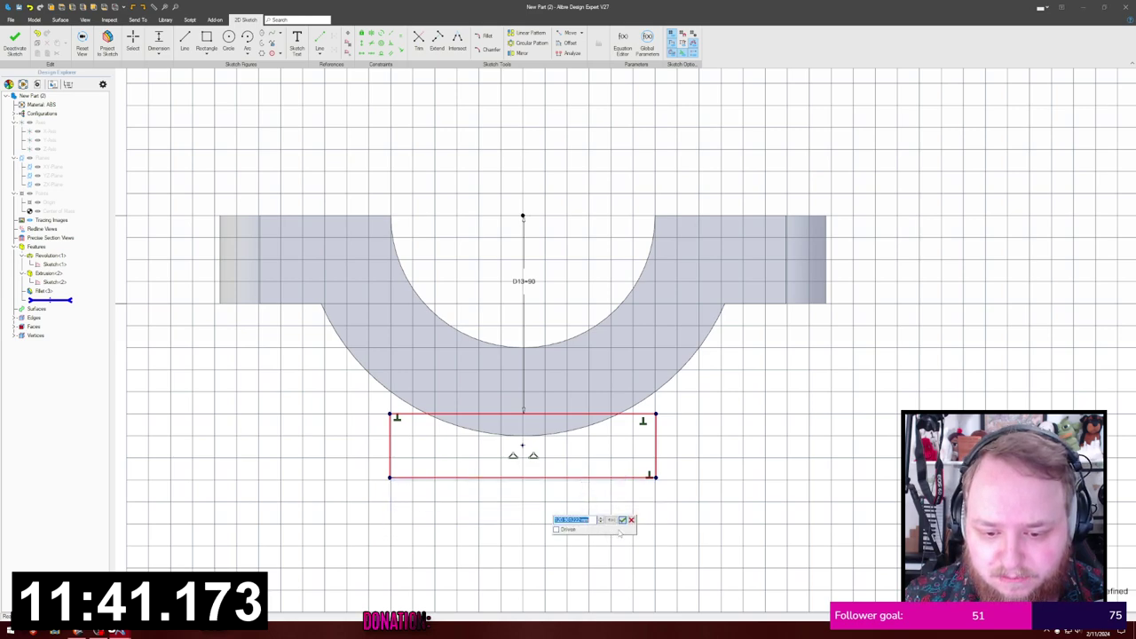
key("Return")
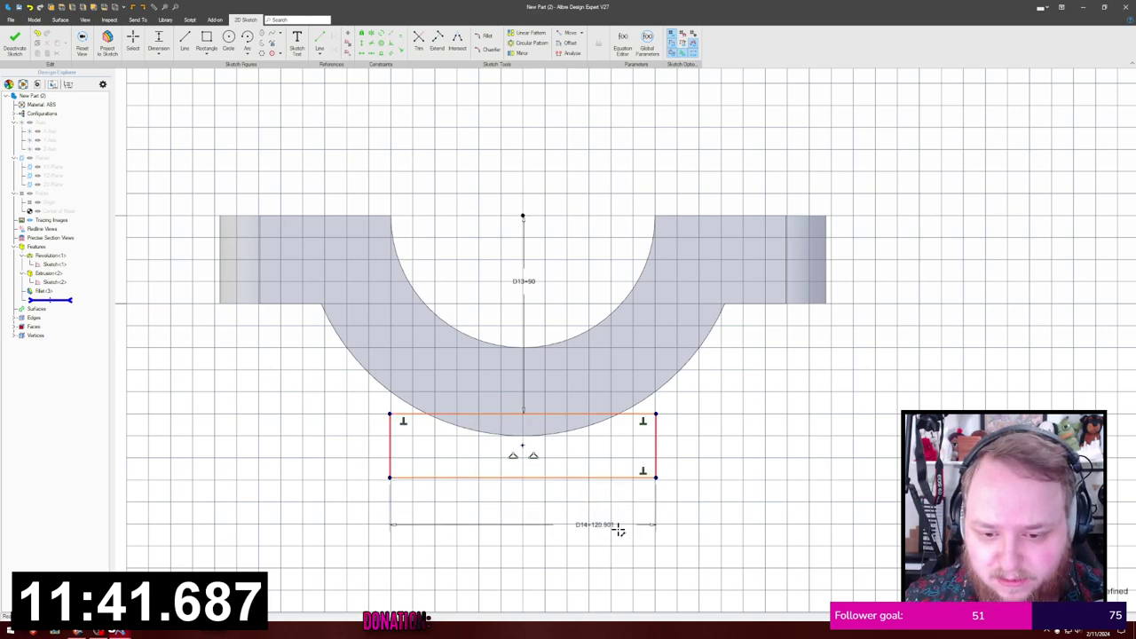
left_click(659, 446)
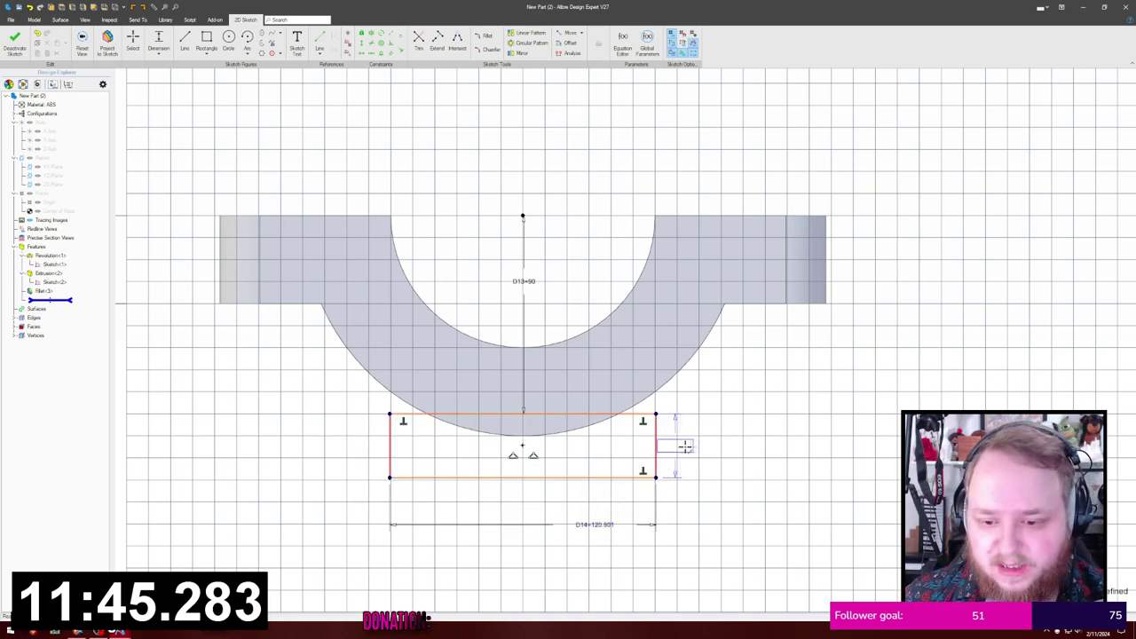
left_click(710, 443)
key("Return")
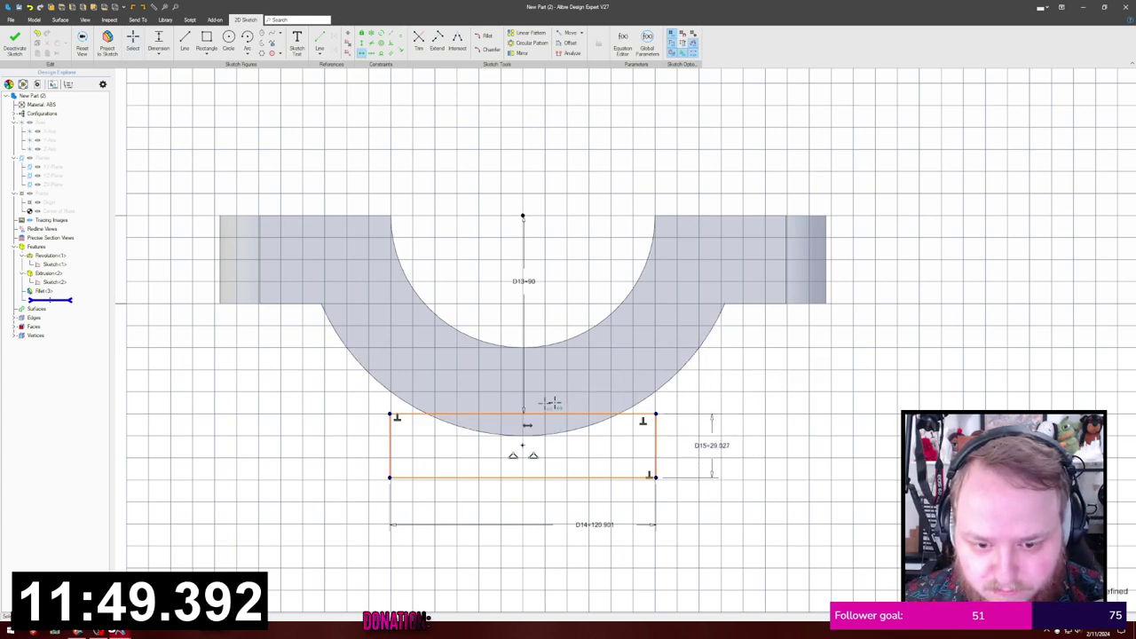
key("Escape")
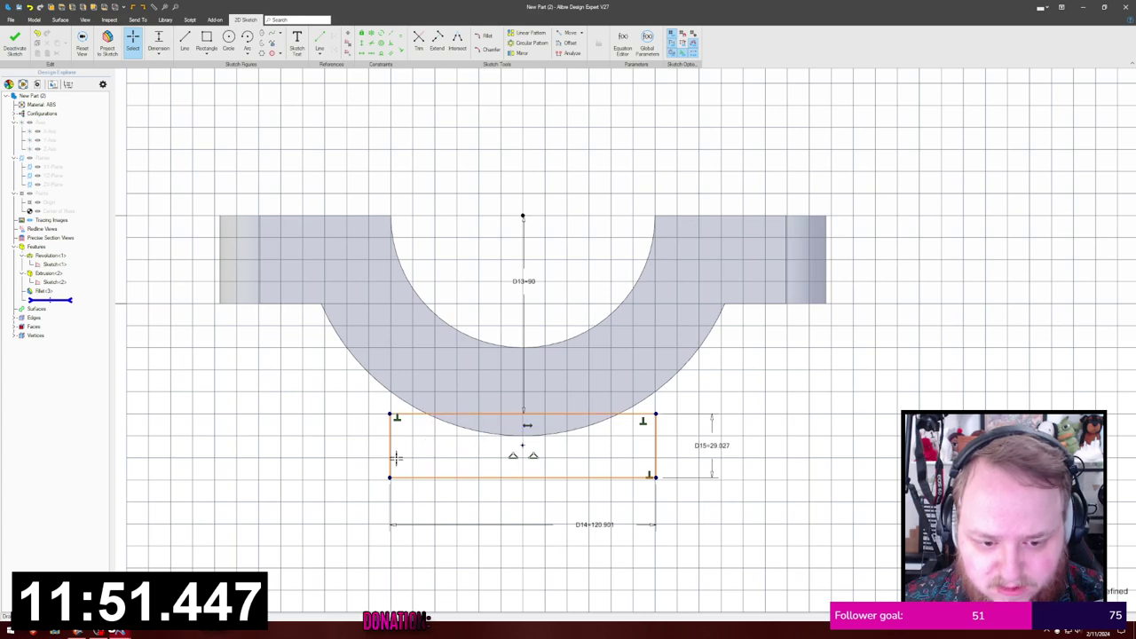
Step: Draw a reference line from the origin to the midpoint of the rectangle's inner long edge
mouse_move(408, 497)
left_mouse_down()
mouse_move(370, 494)
mouse_move(448, 489)
left_mouse_up()
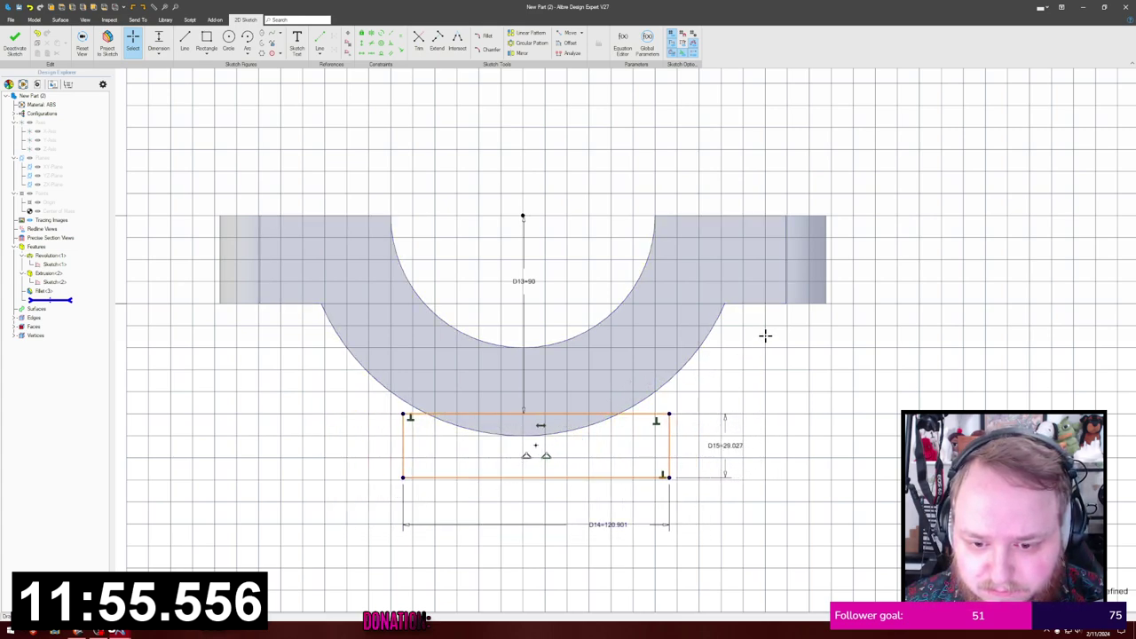
mouse_move(668, 437)
left_mouse_down()
mouse_move(628, 434)
mouse_move(655, 432)
left_mouse_up()
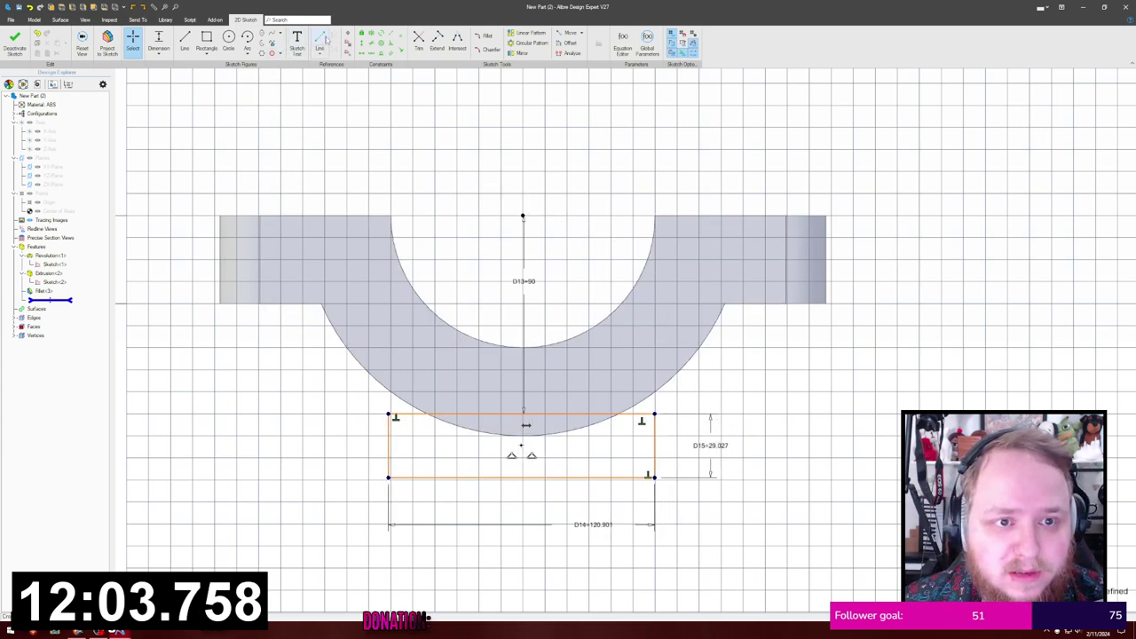
left_click(324, 39)
left_click(522, 217)
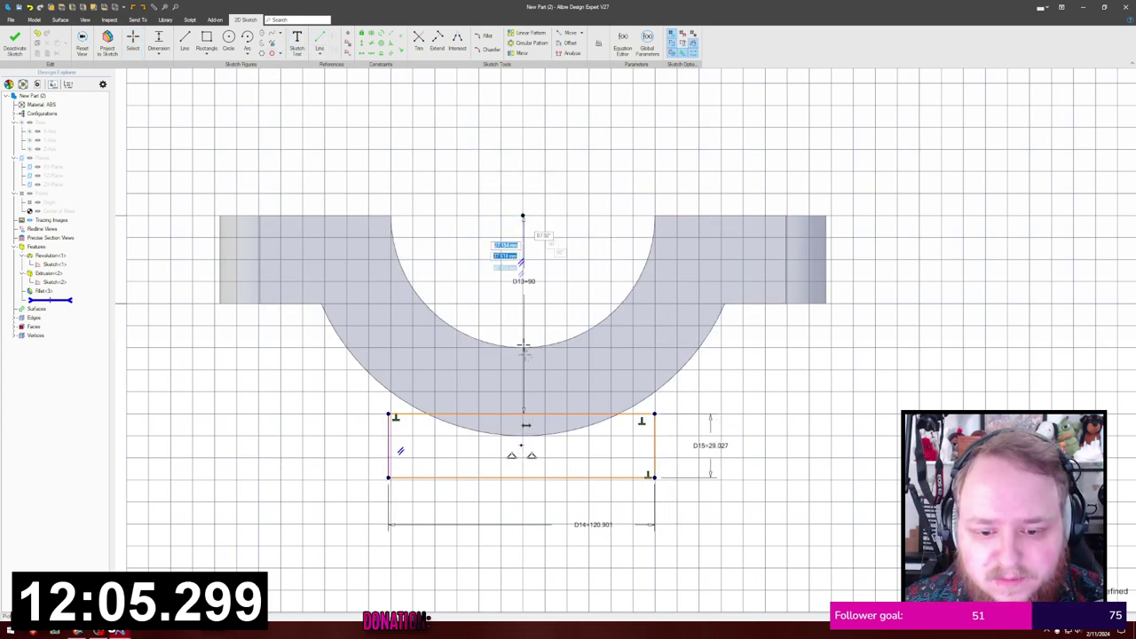
left_click(522, 414)
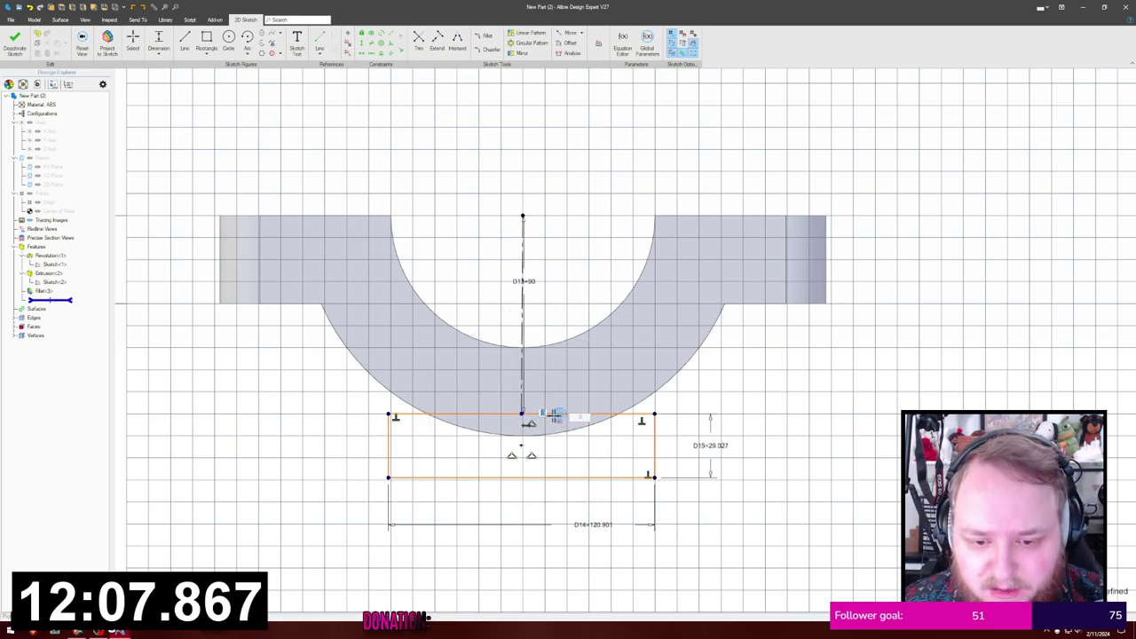
key("Escape")
Step: Try to add a further constraint between the reference line's end point and the rectangle's edges
left_click(532, 414)
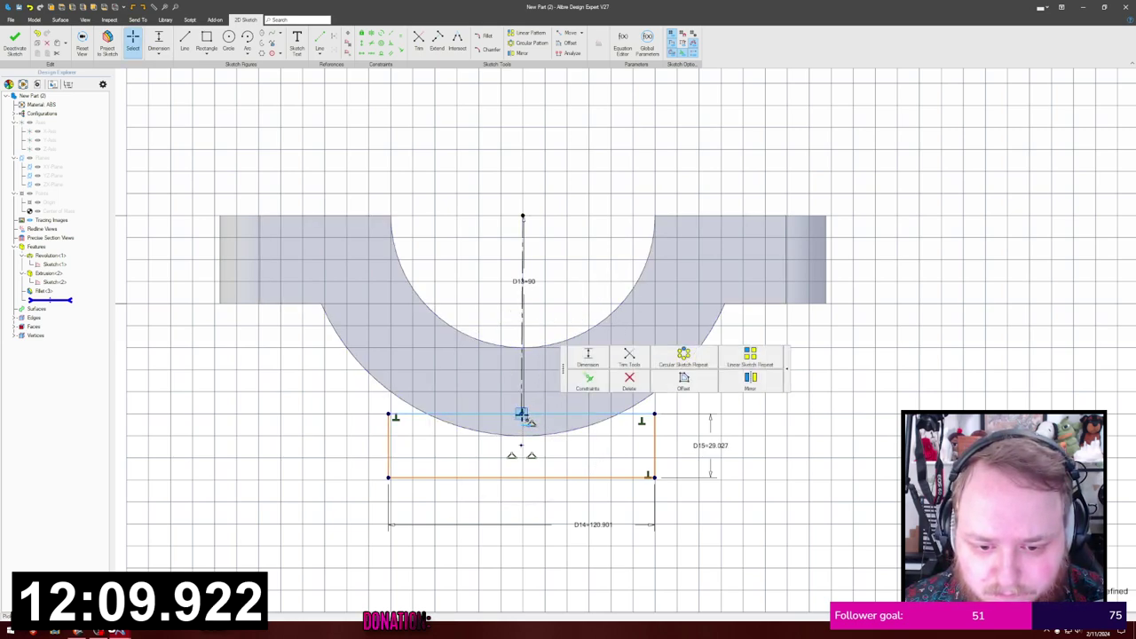
left_click(372, 54)
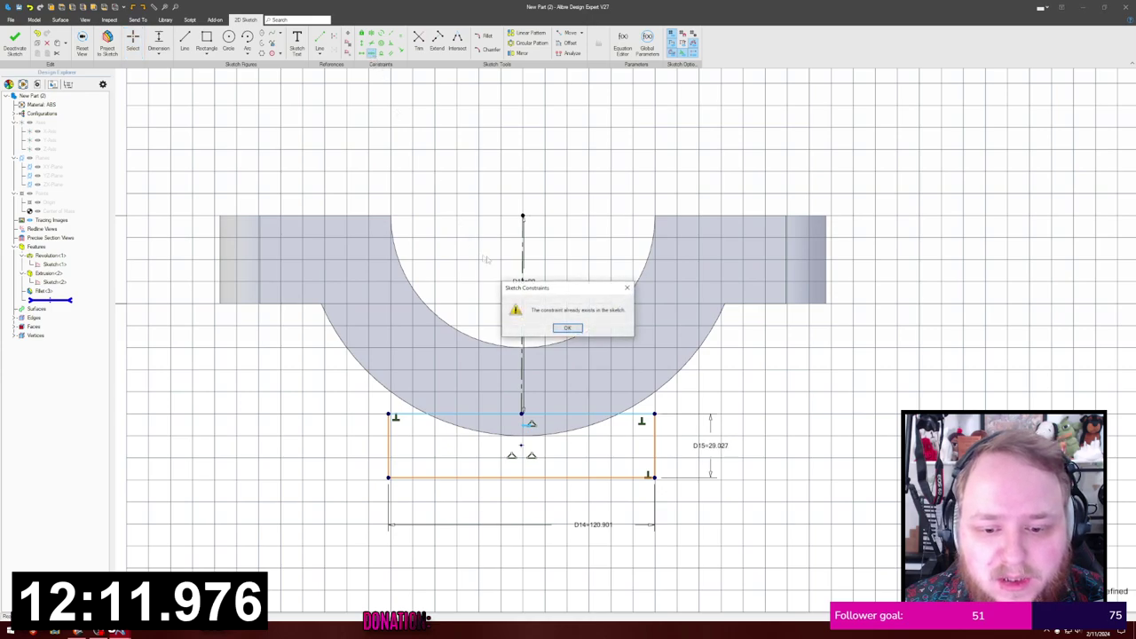
left_click(565, 328)
scroll(565, 349, "up", 3)
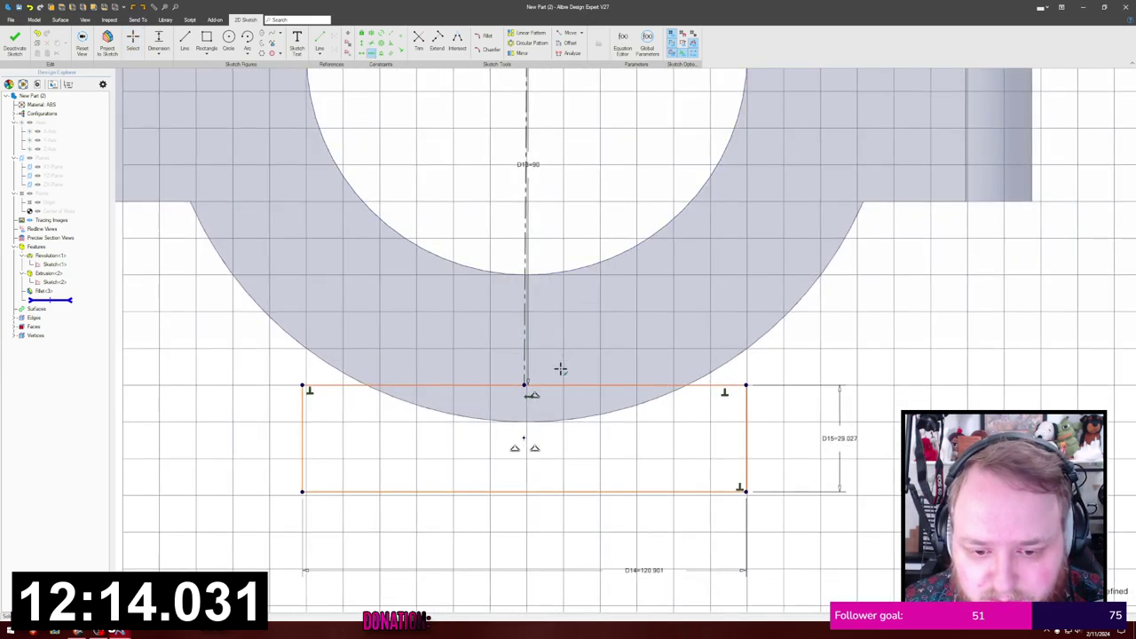
scroll(561, 382, "up", 2)
left_click(550, 391)
left_click(507, 389)
key("Delete")
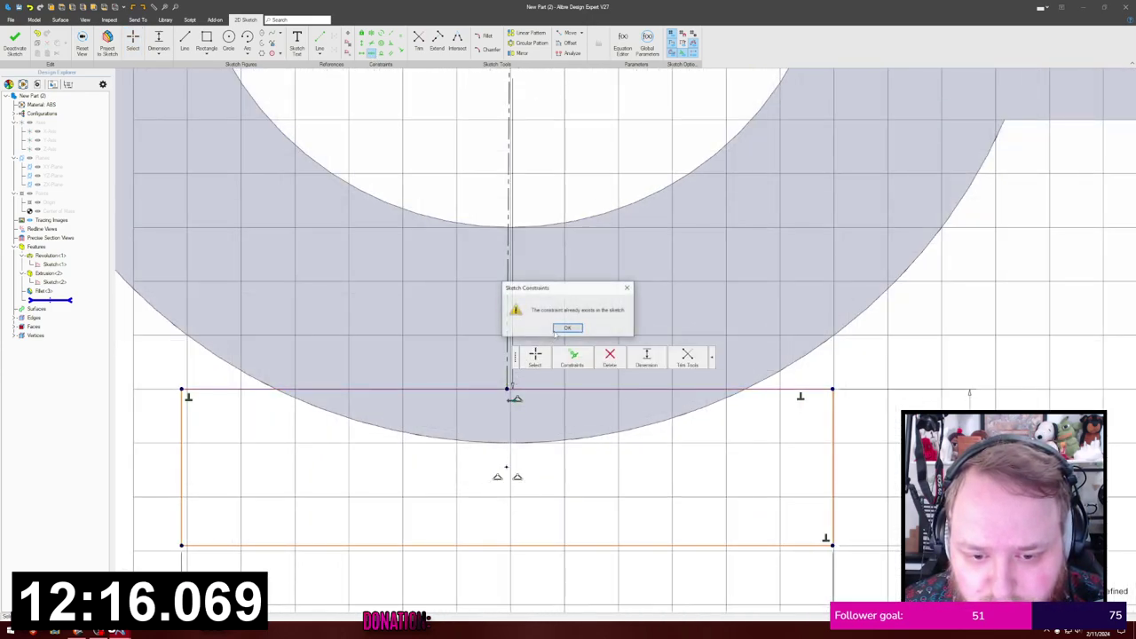
left_click(571, 327)
scroll(571, 329, "down", 2)
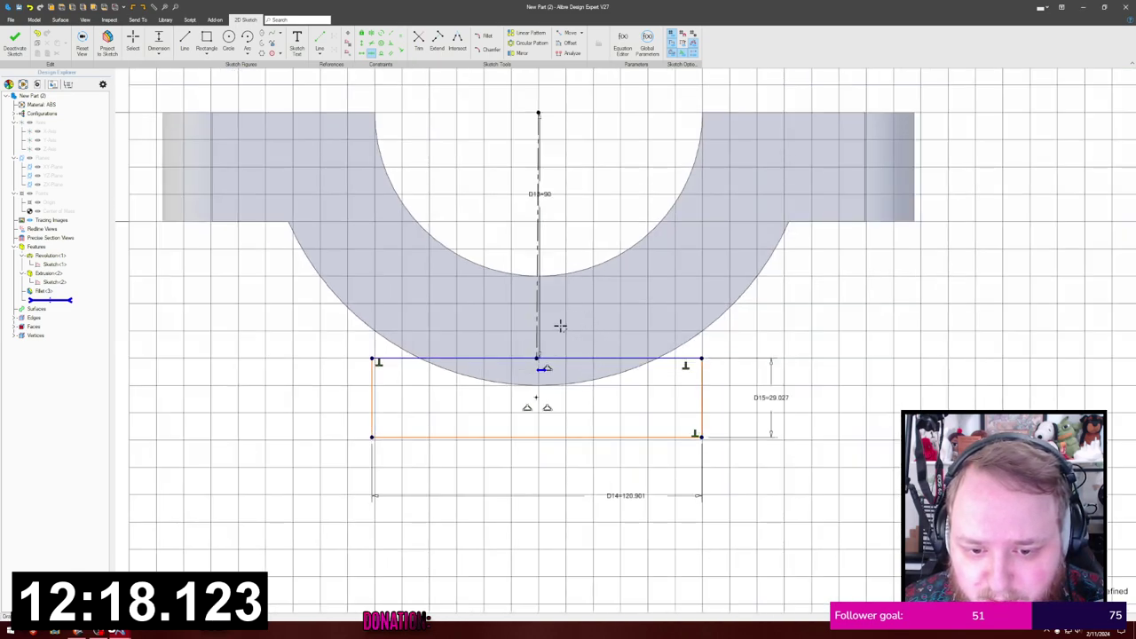
left_click(700, 436)
left_click(612, 436)
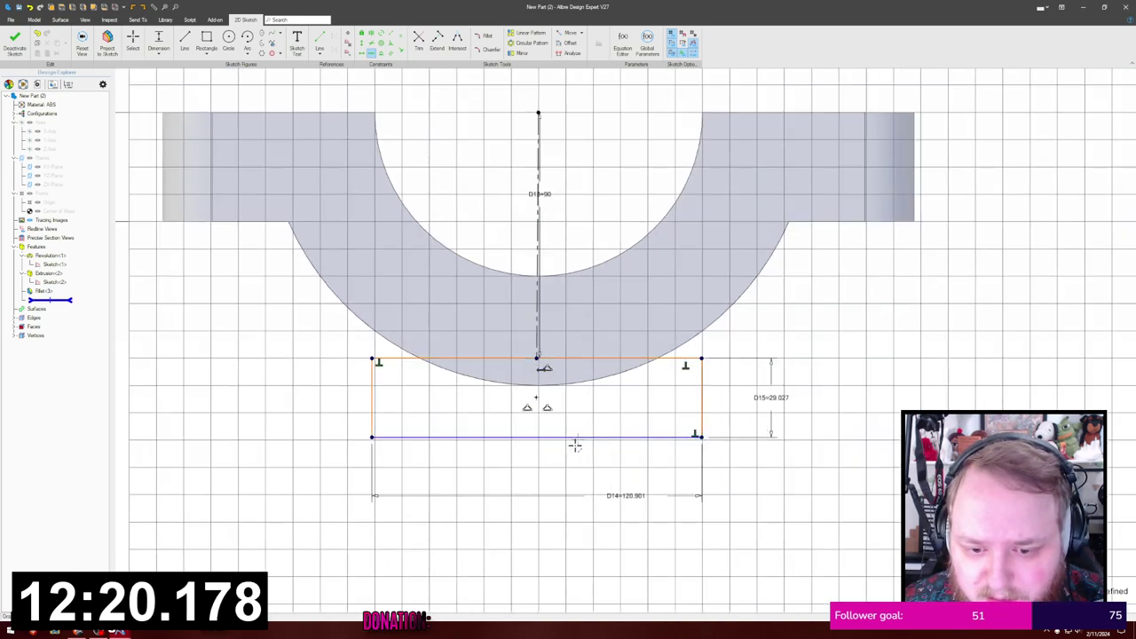
left_click(386, 359)
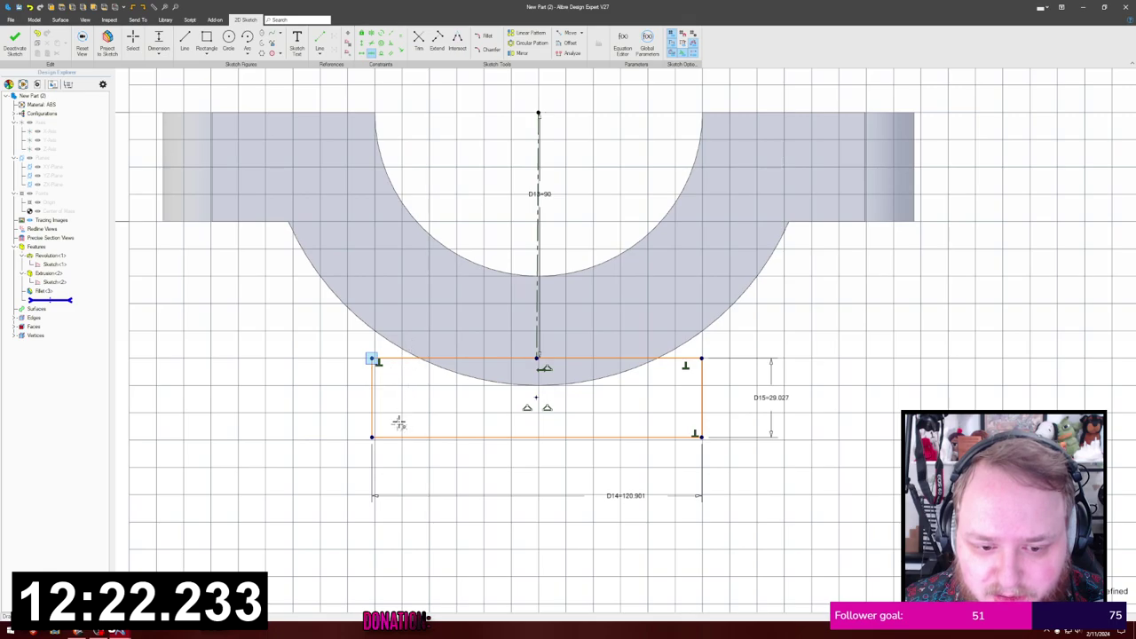
key("Escape")
Step: Constrain the reference line between the origin and the rectangle to be vertical
mouse_move(464, 243)
middle_mouse_down()
mouse_move(485, 241)
mouse_move(475, 241)
middle_mouse_up()
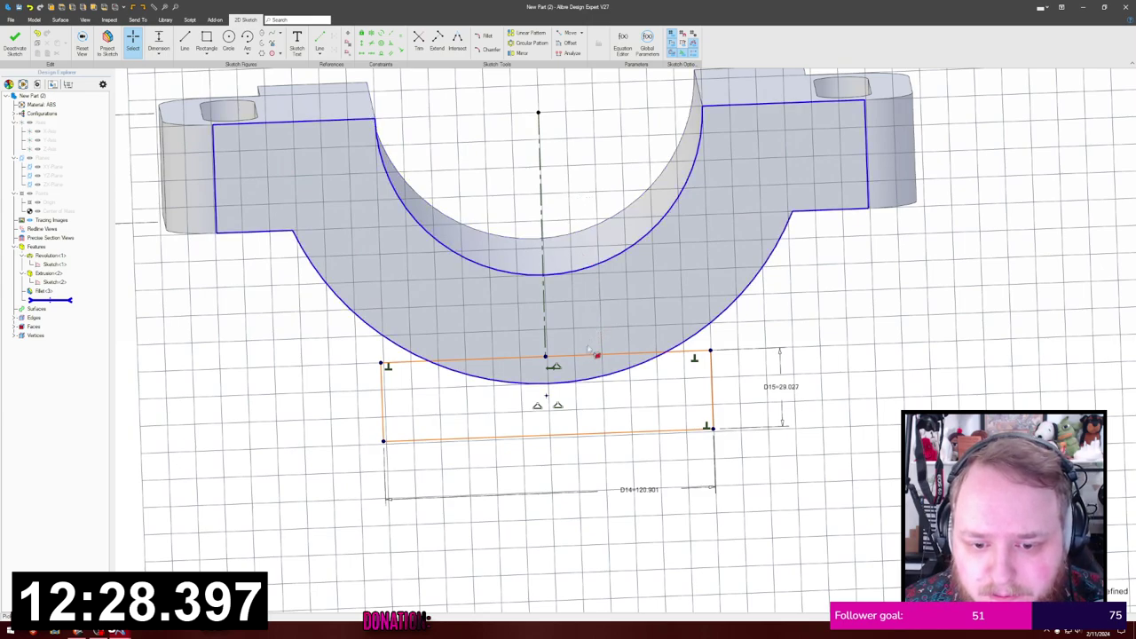
mouse_move(574, 218)
middle_mouse_down()
mouse_move(585, 309)
mouse_move(550, 236)
middle_mouse_up()
left_click(549, 236)
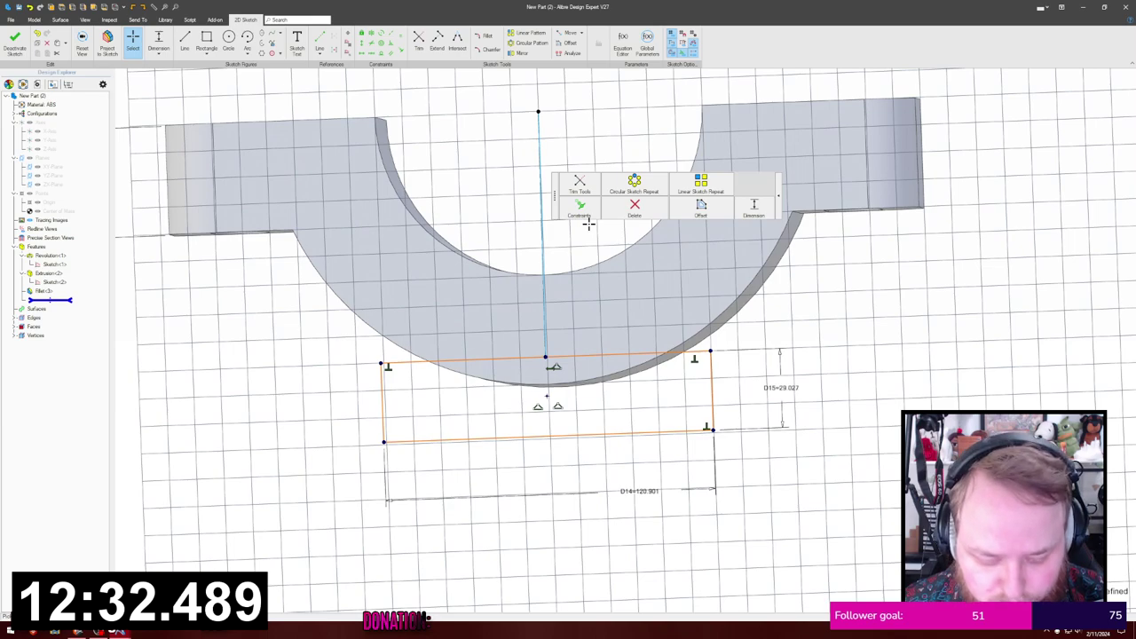
left_click(589, 224)
key("Escape")
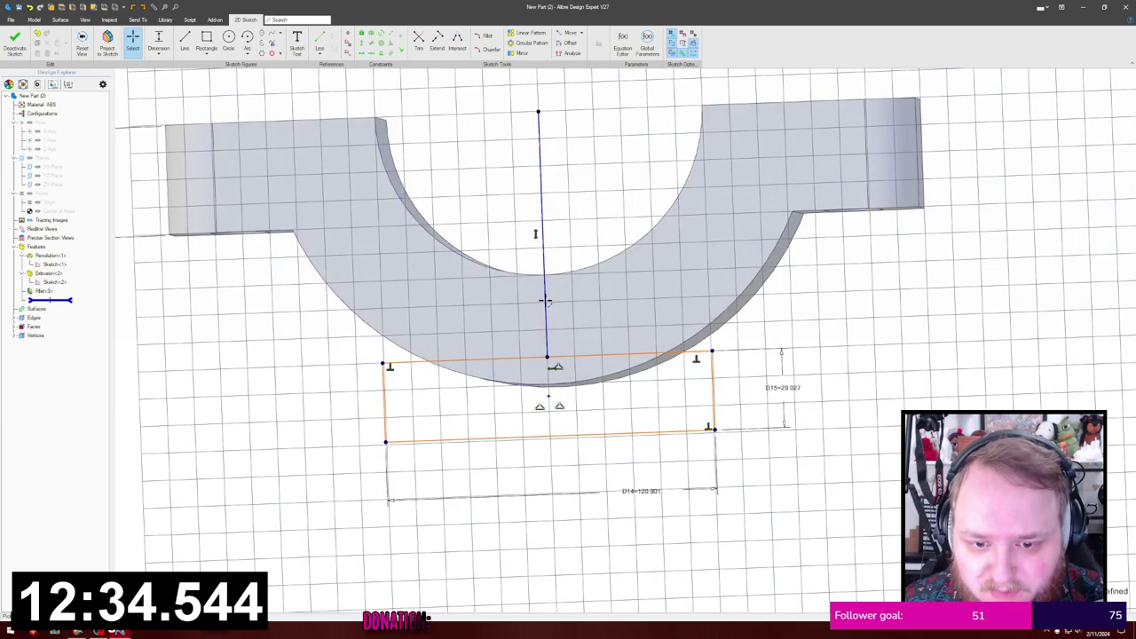
Step: Dimension the vertical reference line's length as 90 mm and finish the sketch
key("d")
left_click(543, 253)
left_click(585, 248)
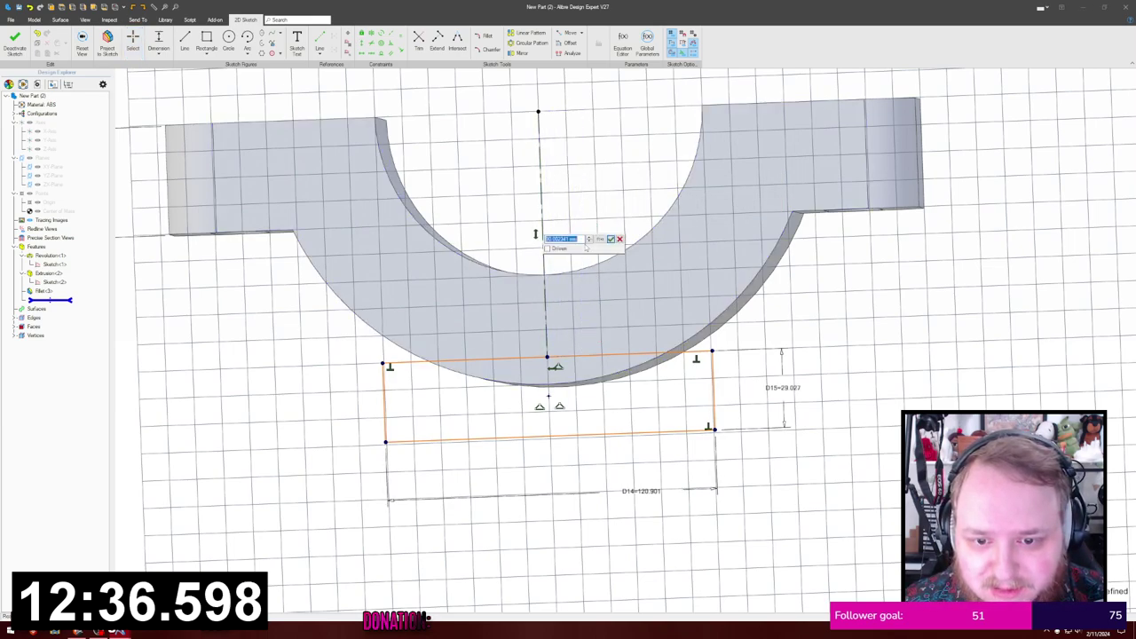
type("90")
left_click(583, 244)
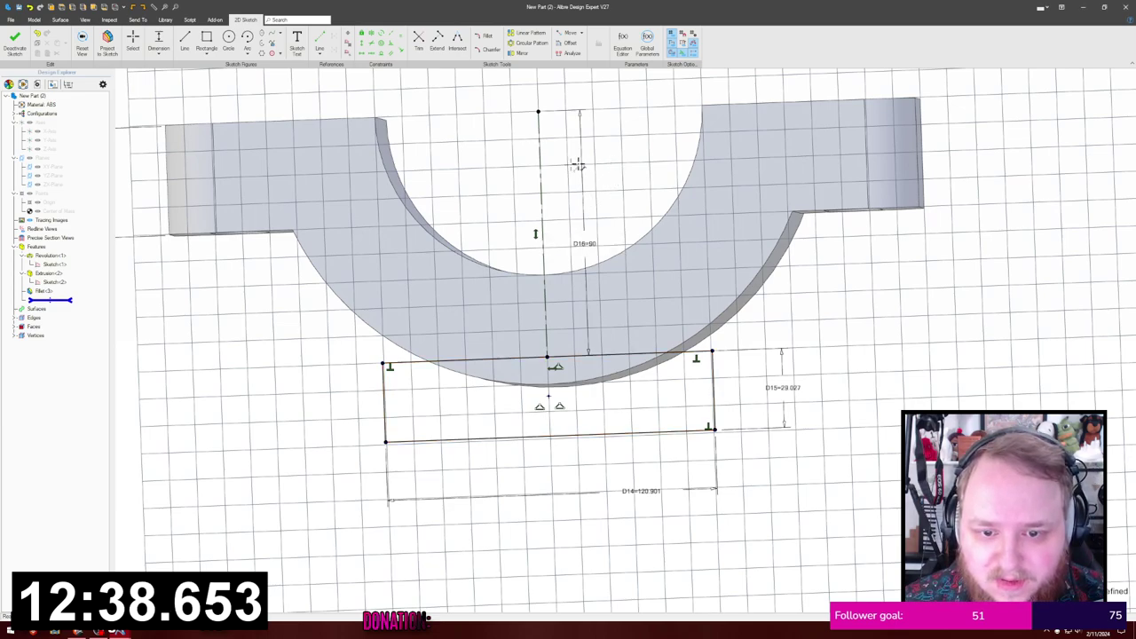
left_click(15, 44)
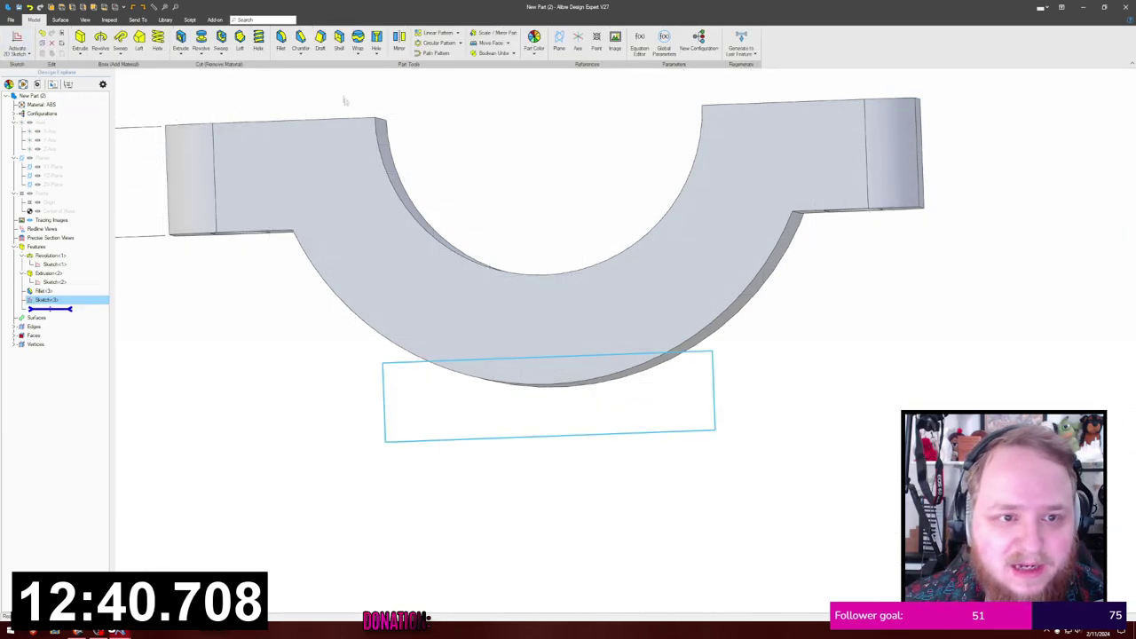
Step: Extrude-cut the rectangle to a depth of 64 mm into the arc's crown, with Reverse turned off
left_click(180, 40)
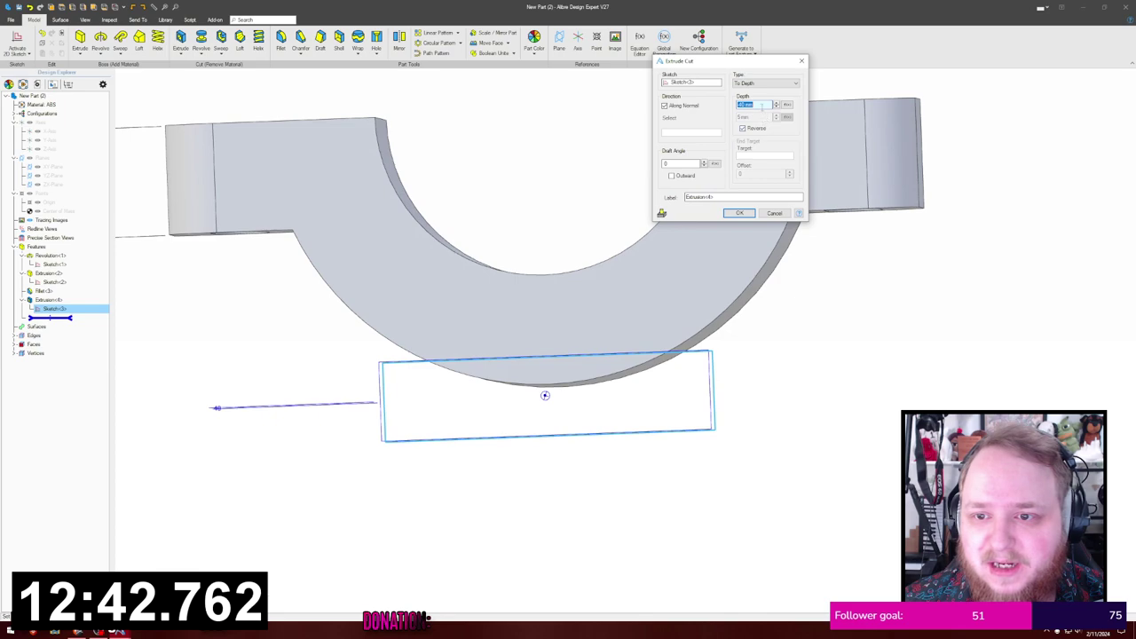
left_click(754, 106)
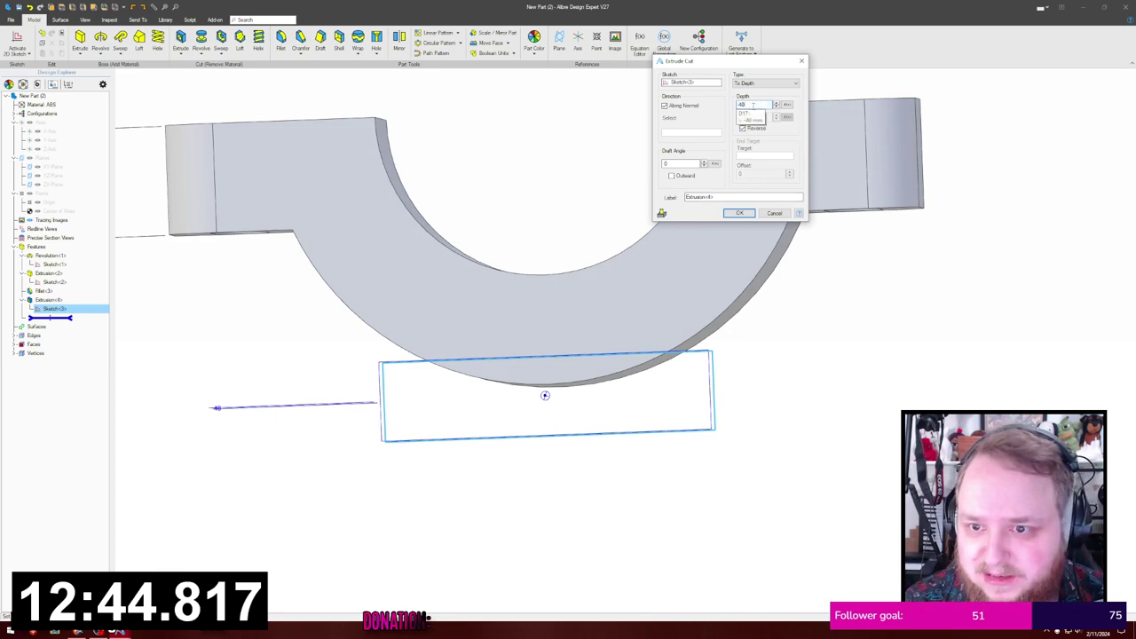
key("BackSpace")
type("4")
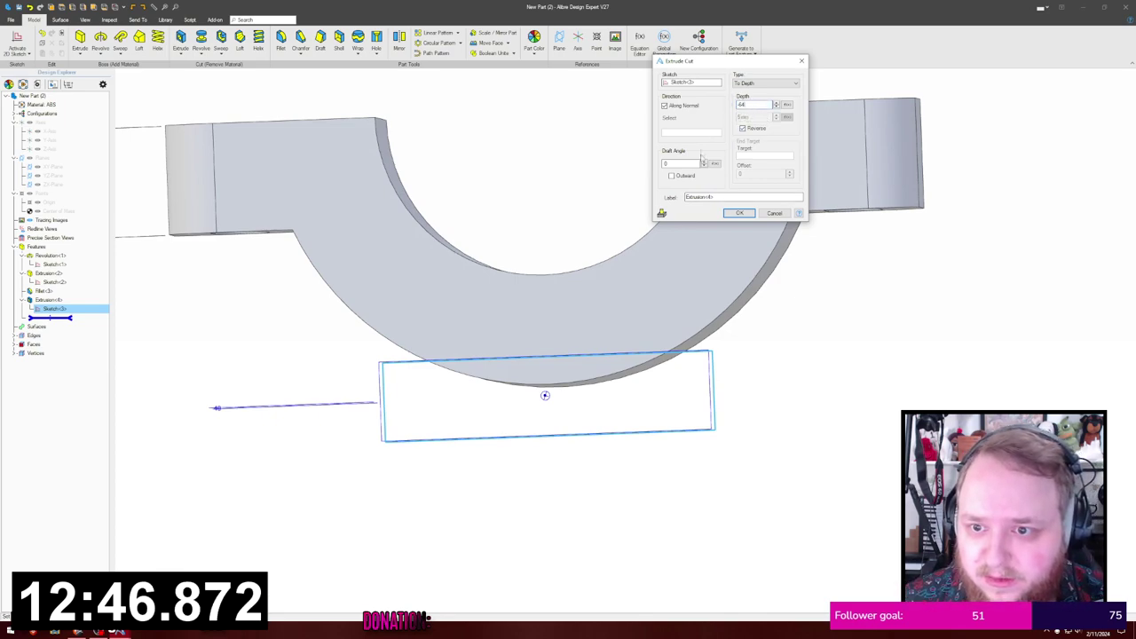
left_click(731, 199)
middle_click_drag(843, 341, 790, 332)
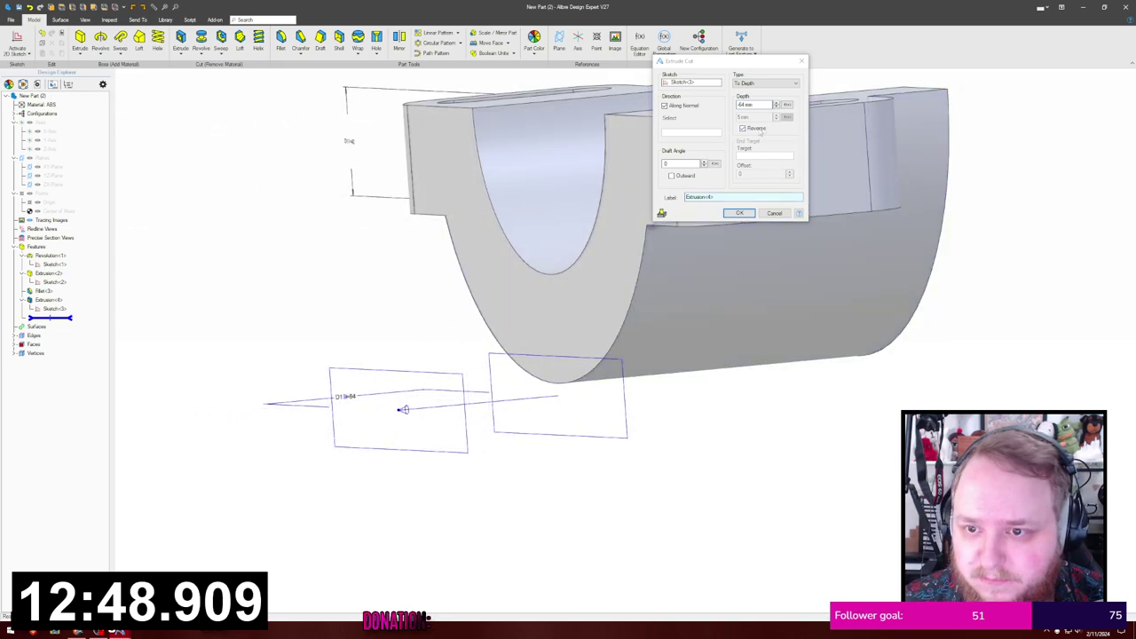
left_click(742, 127)
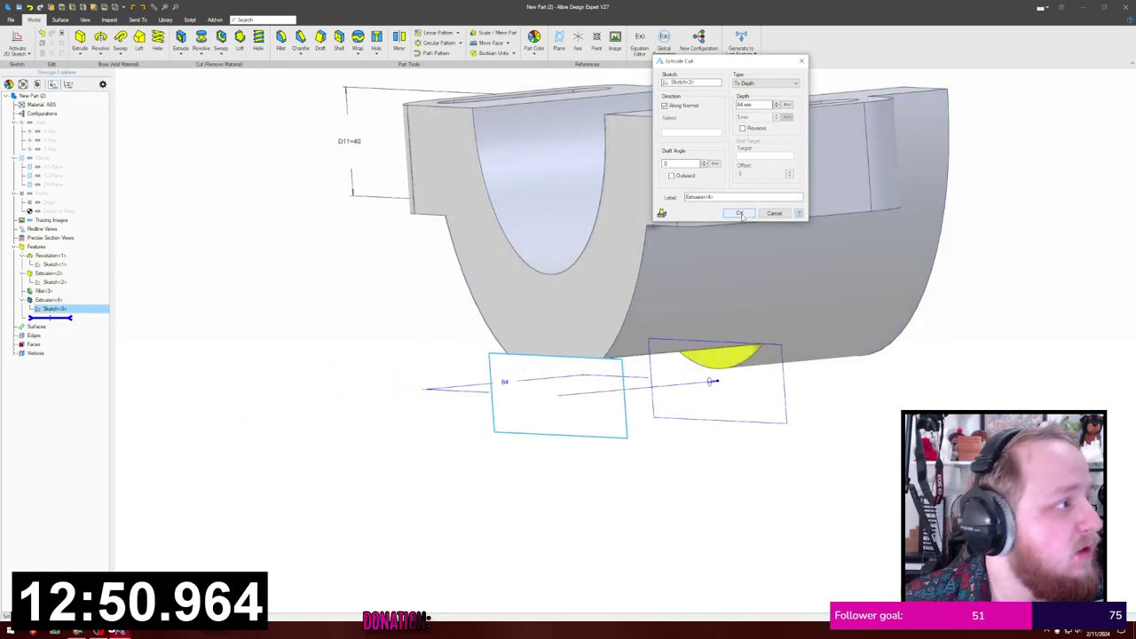
left_click(742, 215)
Step: Start a sketch on the flat floor of the crown cut and project that face's outline as reference figures
middle_click_drag(933, 248, 836, 258)
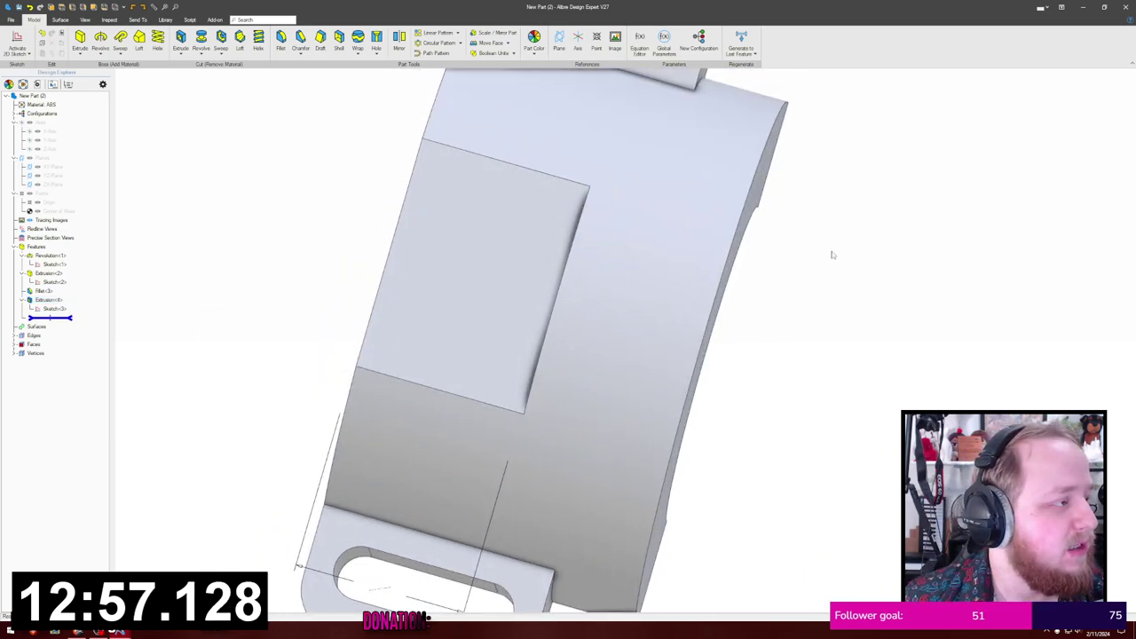
middle_click_drag(831, 252, 844, 289)
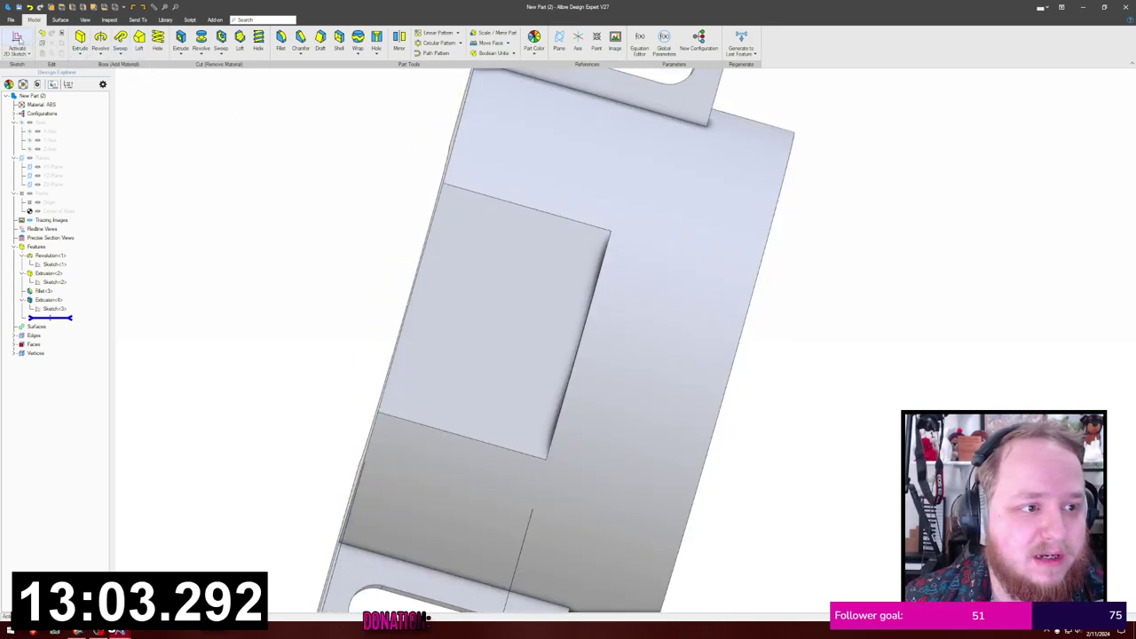
left_click(18, 39)
left_click(497, 287)
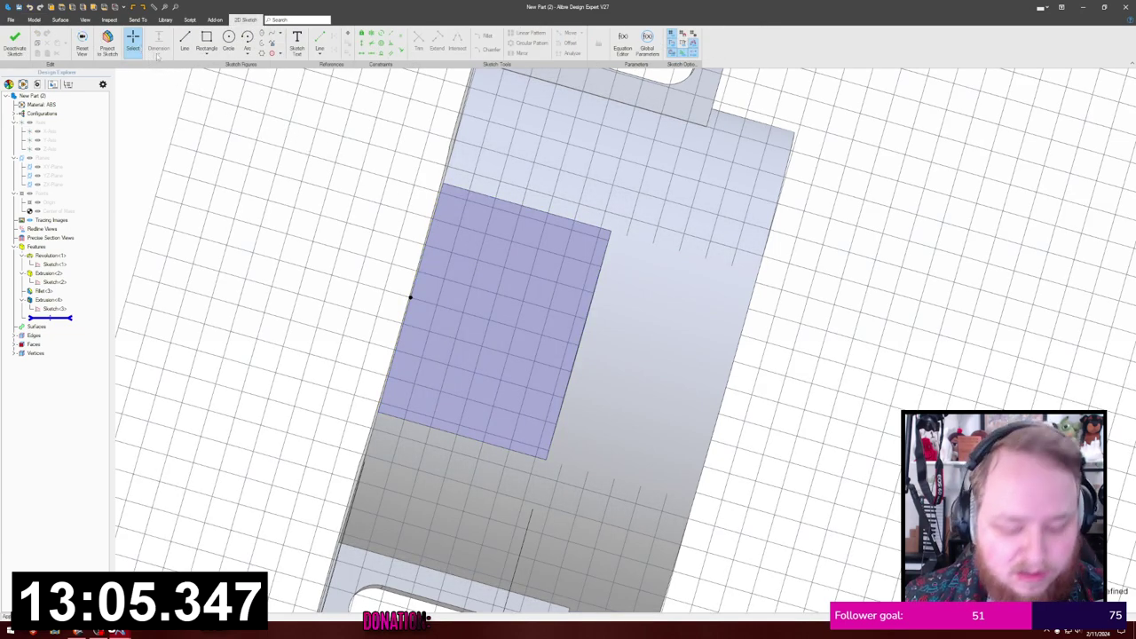
left_click(107, 41)
left_click(515, 275)
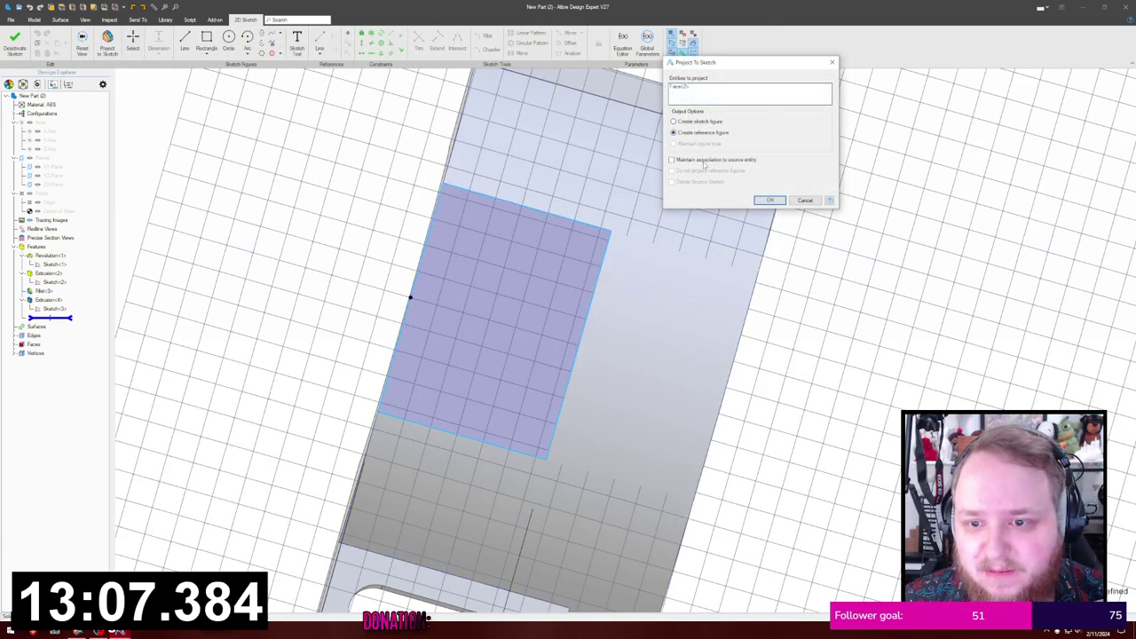
left_click(770, 200)
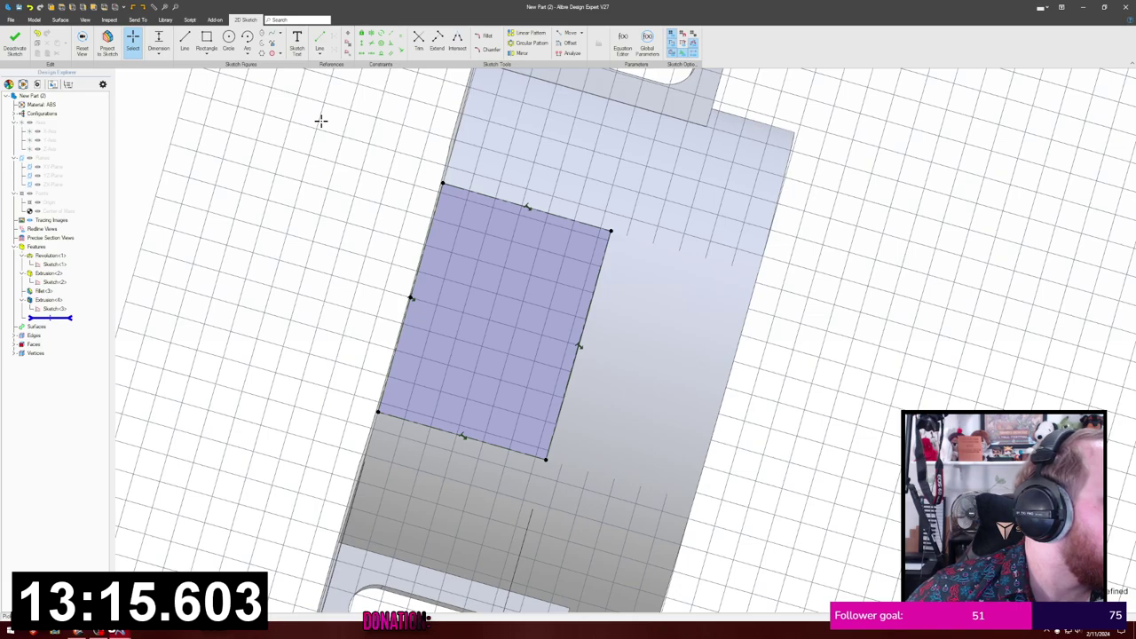
Step: Project the part's long back edge, opposite the crown cut, into the sketch as a reference figure
mouse_move(322, 120)
middle_mouse_down()
mouse_move(282, 124)
mouse_move(329, 131)
middle_mouse_up()
key("Home")
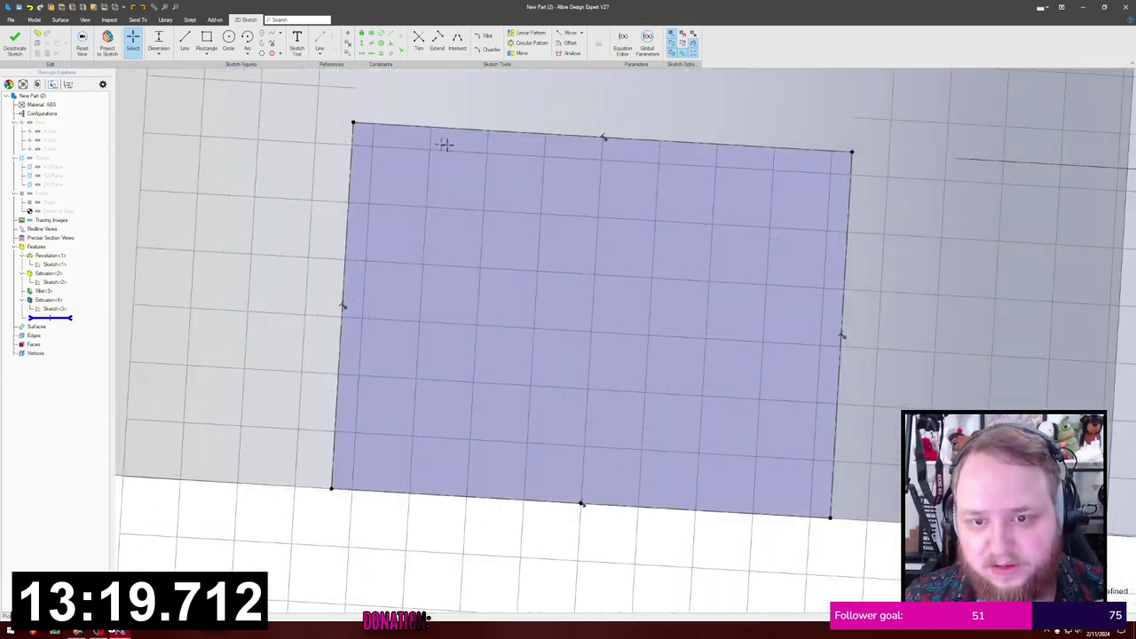
scroll(480, 147, "down", 4)
mouse_move(481, 122)
middle_mouse_down()
mouse_move(469, 257)
mouse_move(514, 297)
middle_mouse_up()
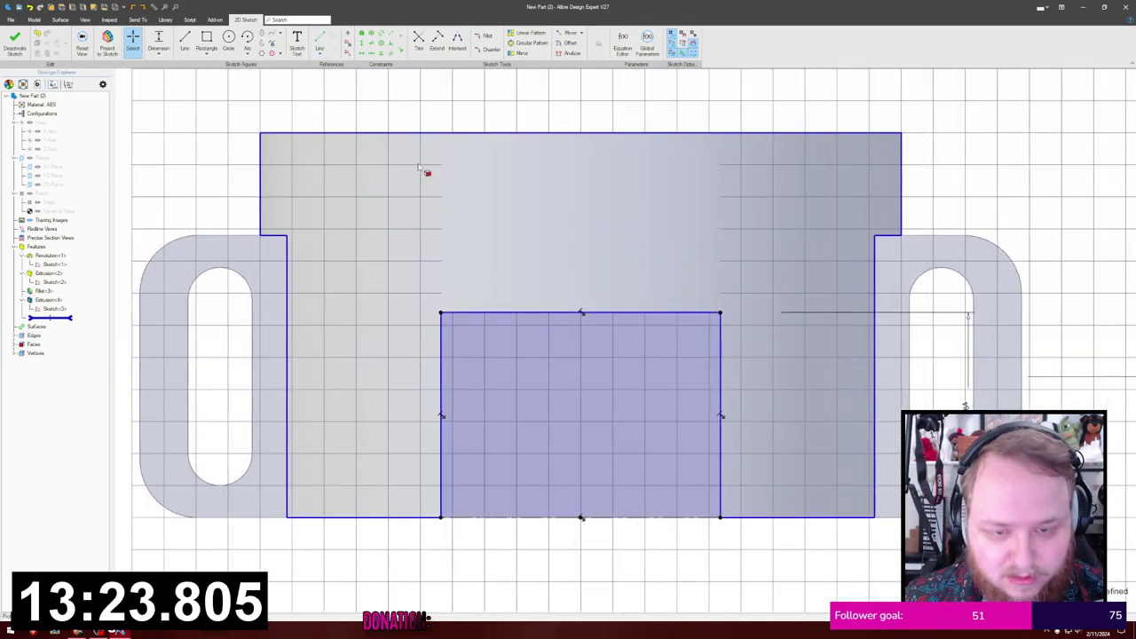
key("p")
left_click(484, 133)
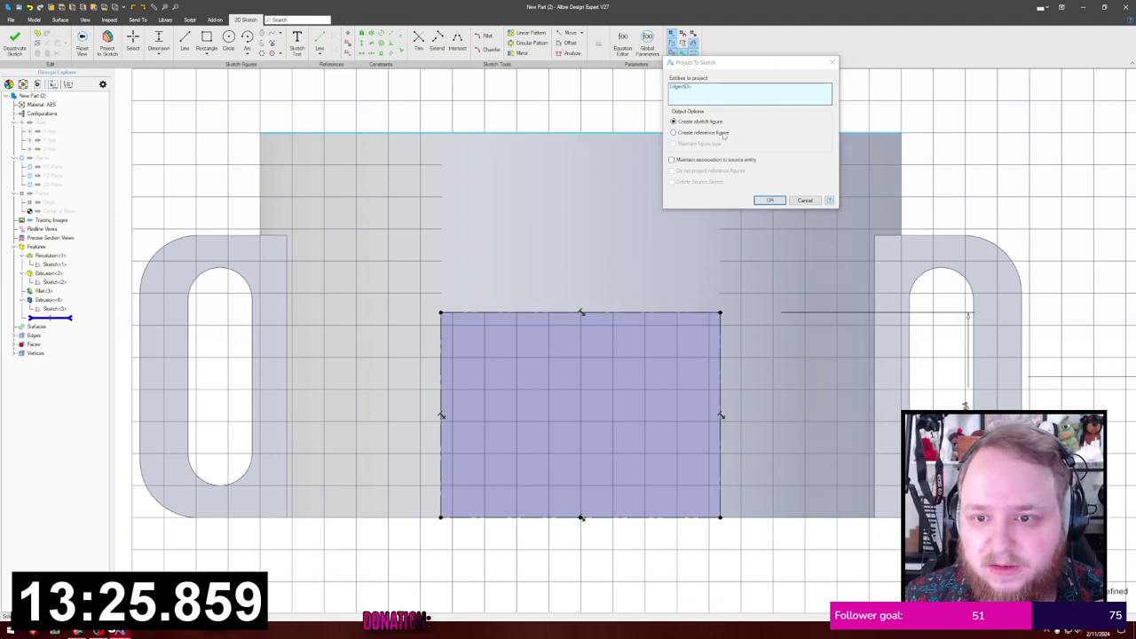
left_click(700, 132)
left_click(769, 200)
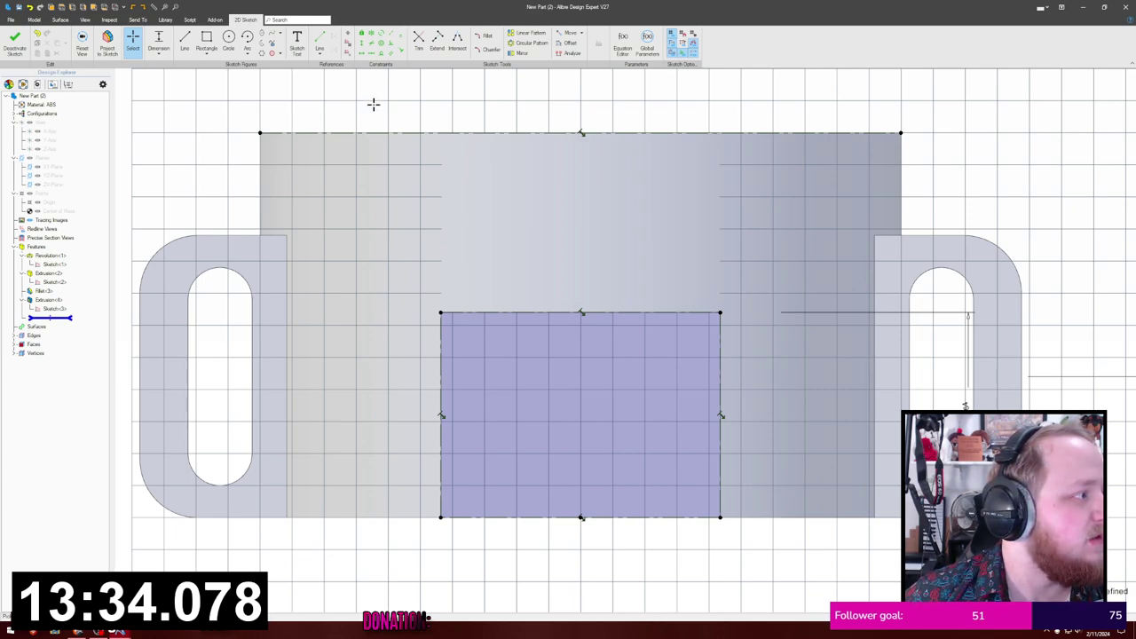
Step: Sketch a circle on the crown cut's floor, centred across the width of the projected rectangle
key("c")
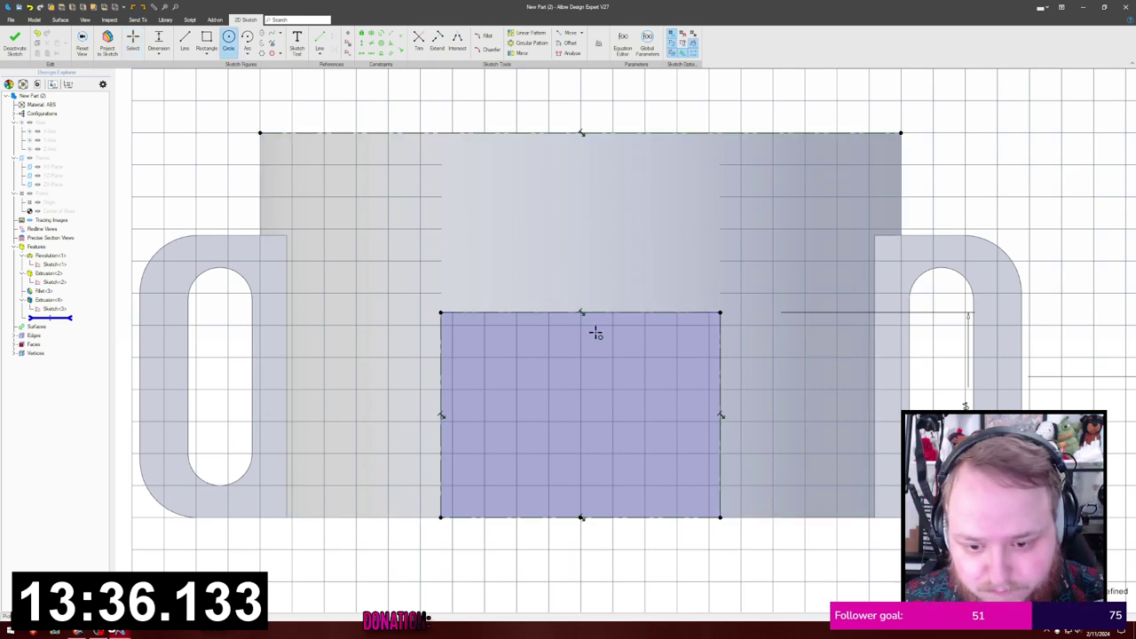
left_click(580, 404)
left_click(639, 383)
key("Escape")
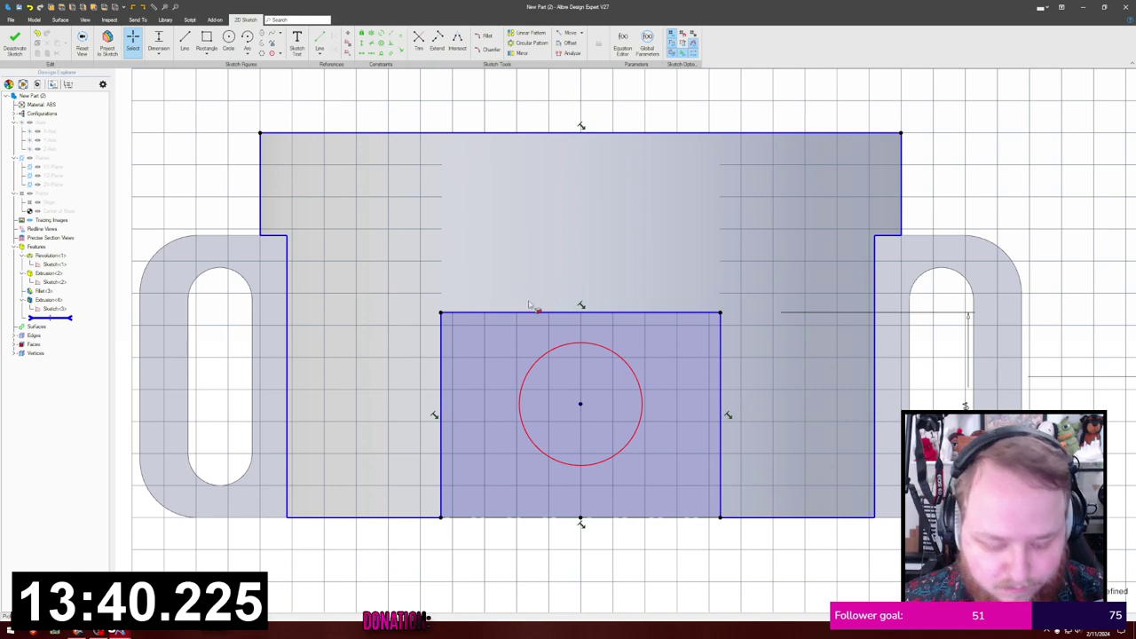
Step: Dimension the circle's centre 88 mm from the projected long back edge
left_click(581, 405)
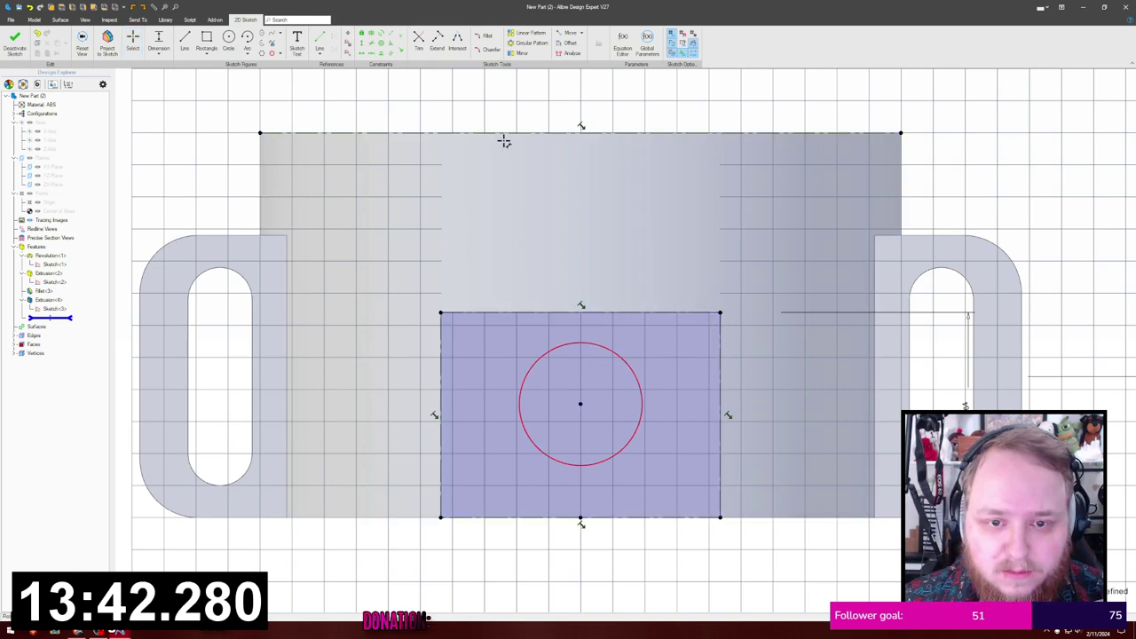
left_click(506, 134)
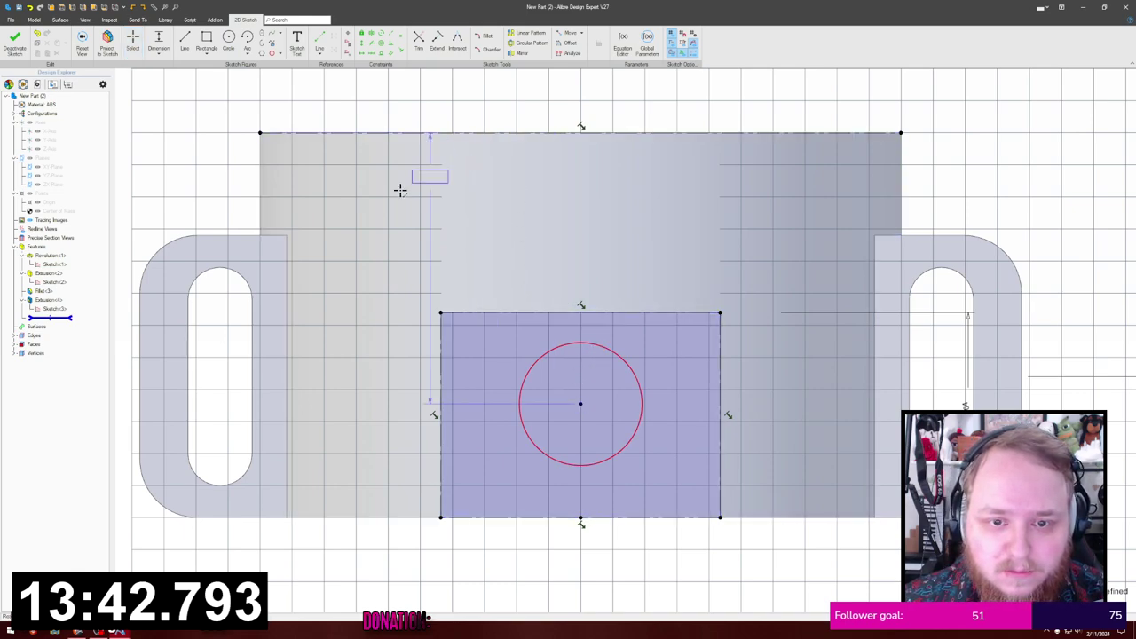
left_click(367, 281)
type("88")
key("Return")
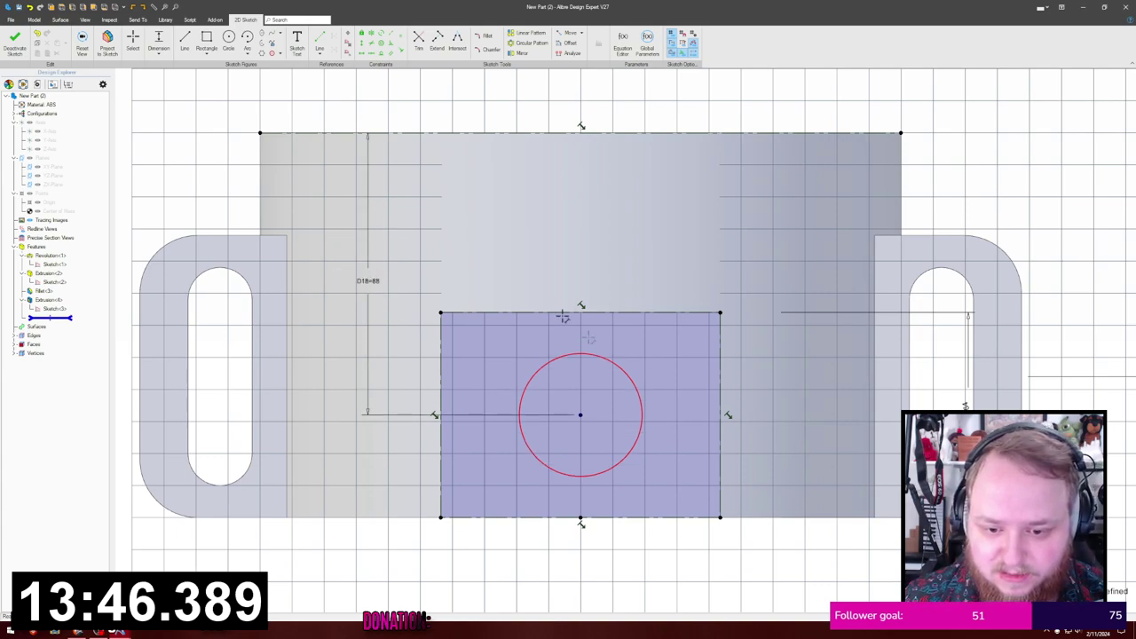
Step: Dimension the circle's diameter as 41 mm
left_click(626, 377)
left_click(683, 358)
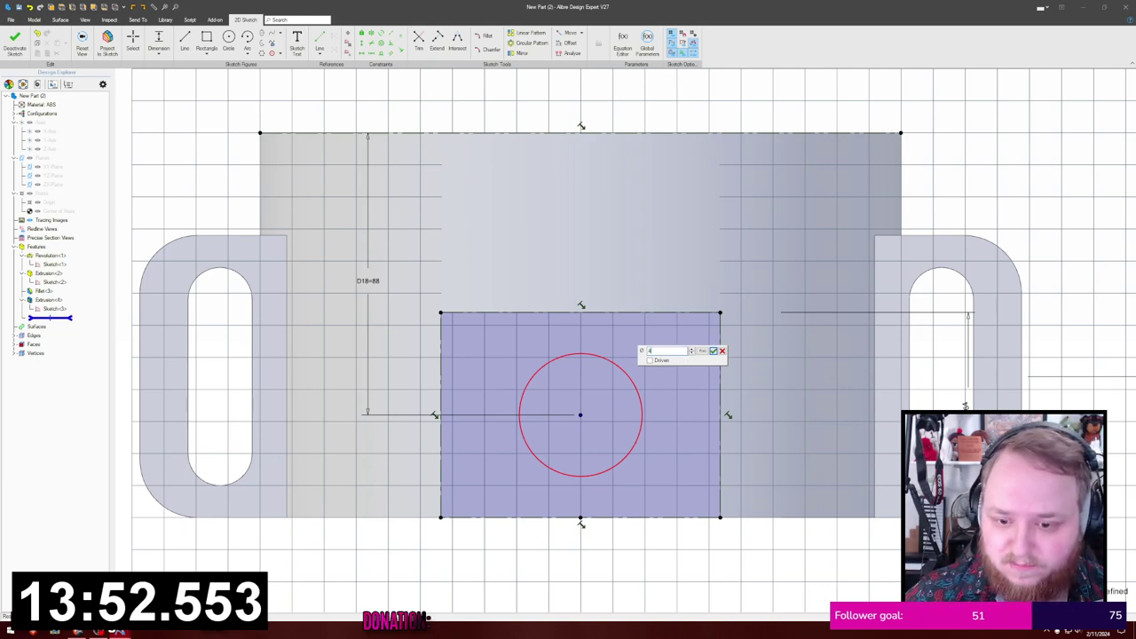
type("24")
key("Return")
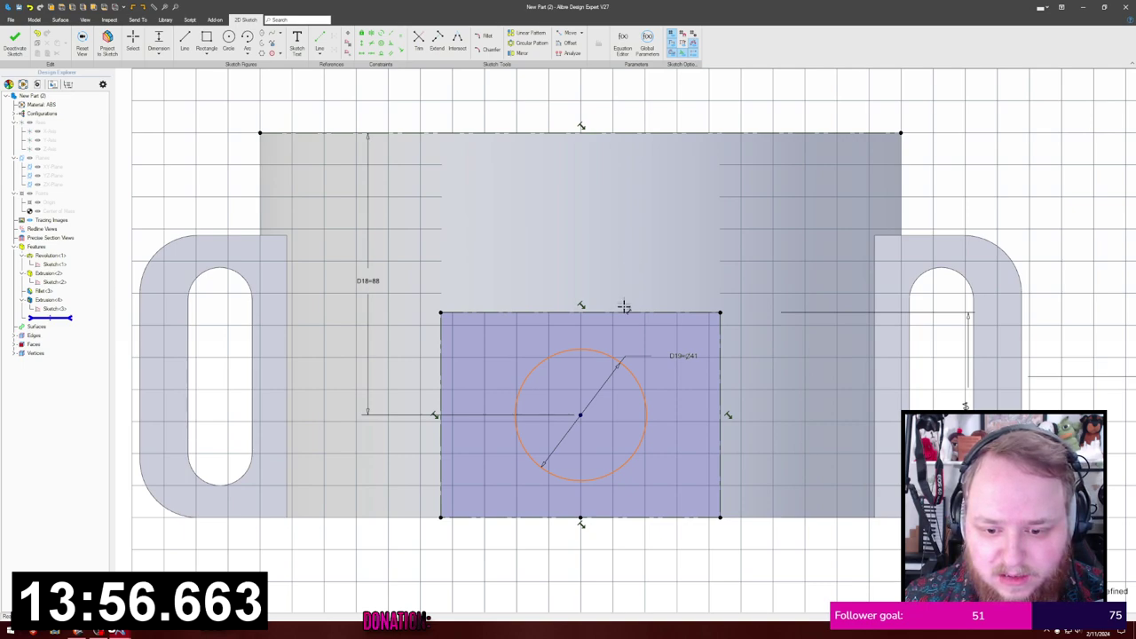
key("Escape")
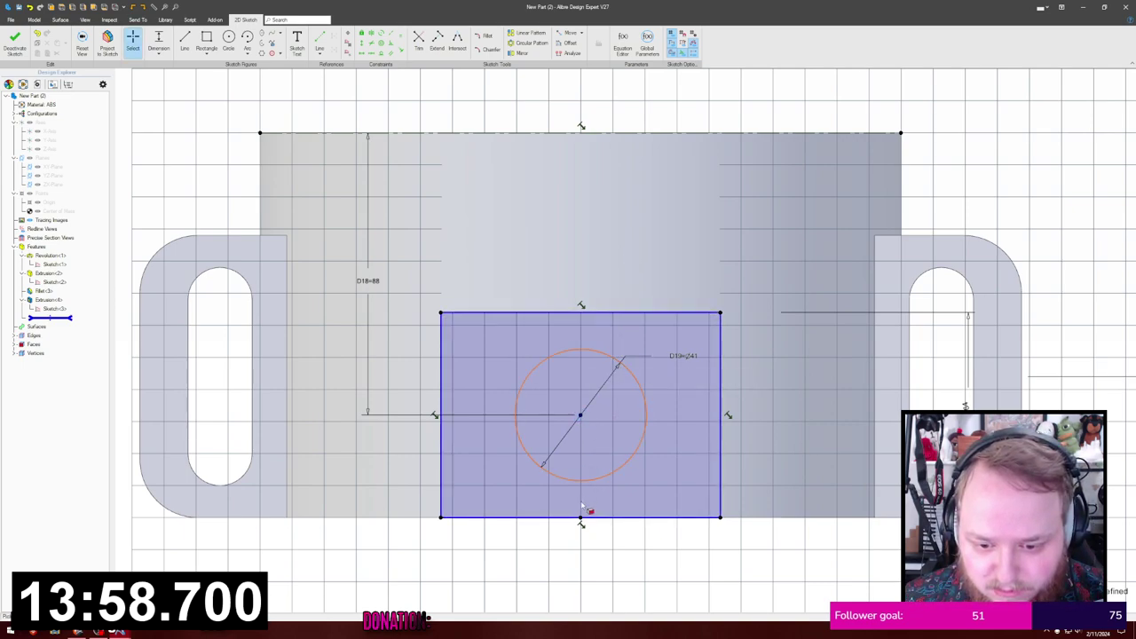
Step: Constrain the circle's centre vertically to the midpoint of the rectangle's outer edge and finish the sketch
left_click(582, 517)
key("v")
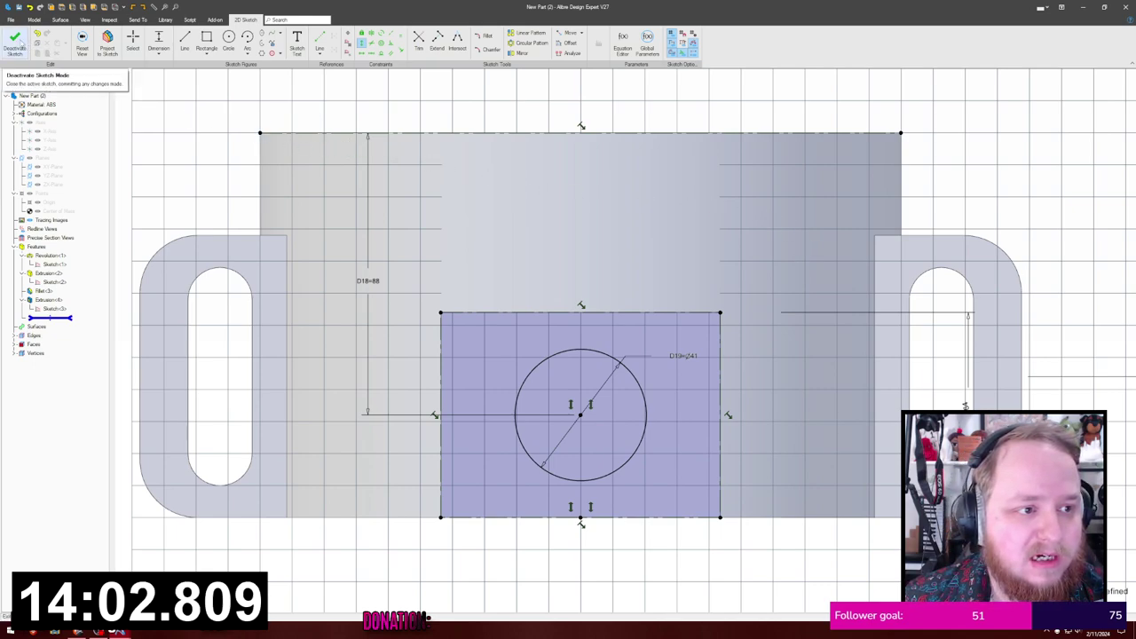
left_click(20, 42)
Step: Extrude-cut the circle as a Through All hole from the crown cut's floor
left_click(182, 43)
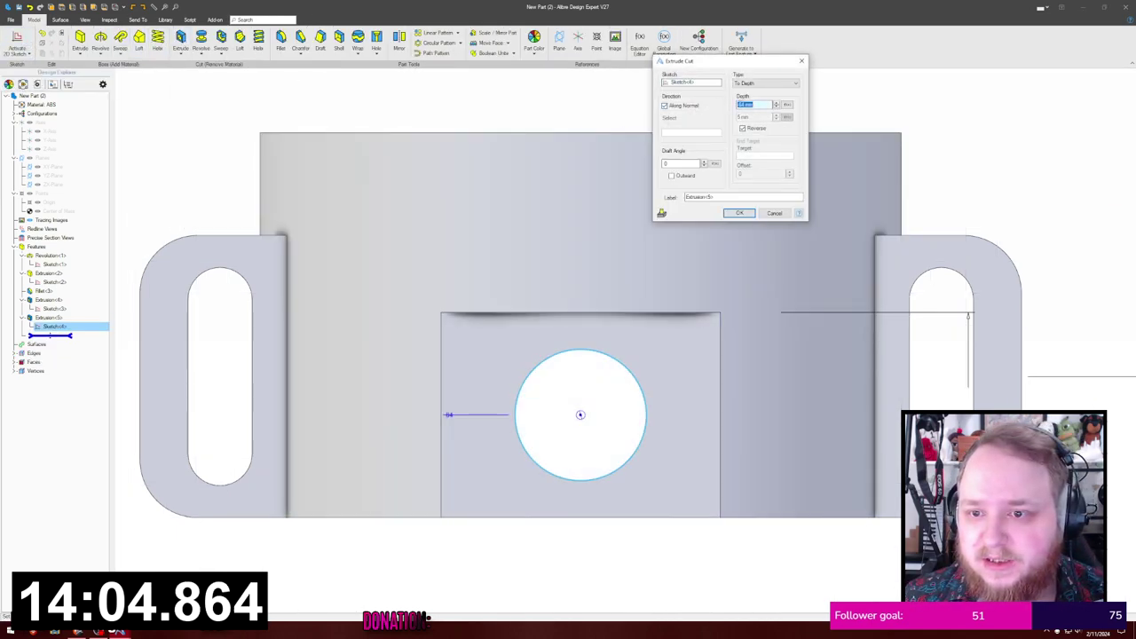
left_click(757, 84)
left_click(754, 98)
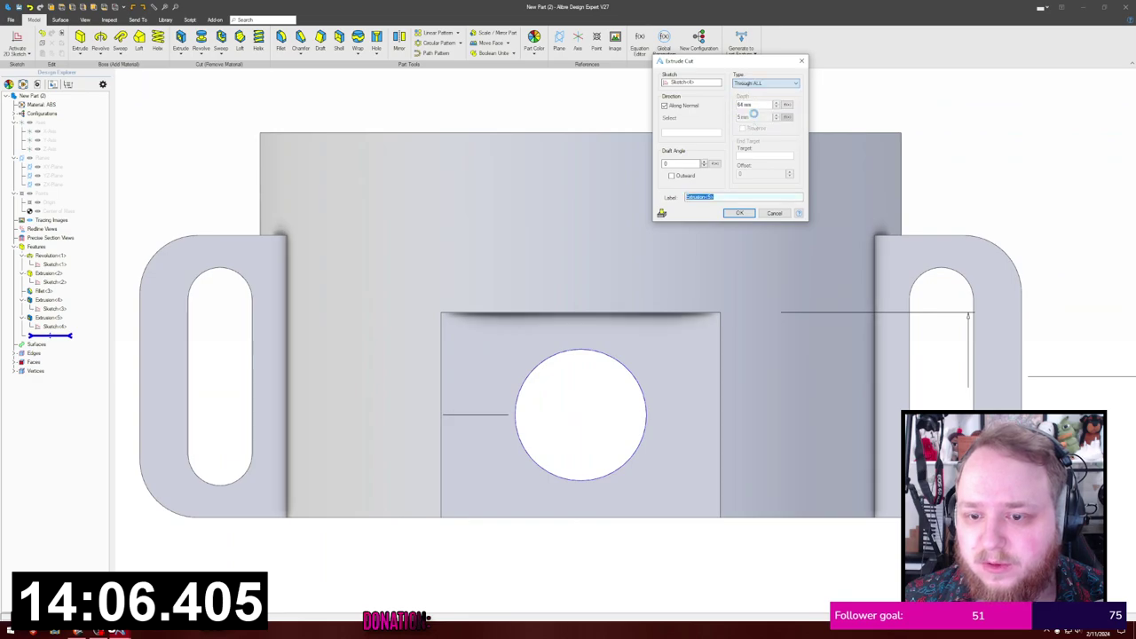
left_click(739, 213)
middle_click_drag(885, 109, 808, 220)
scroll(868, 103, "down", 2)
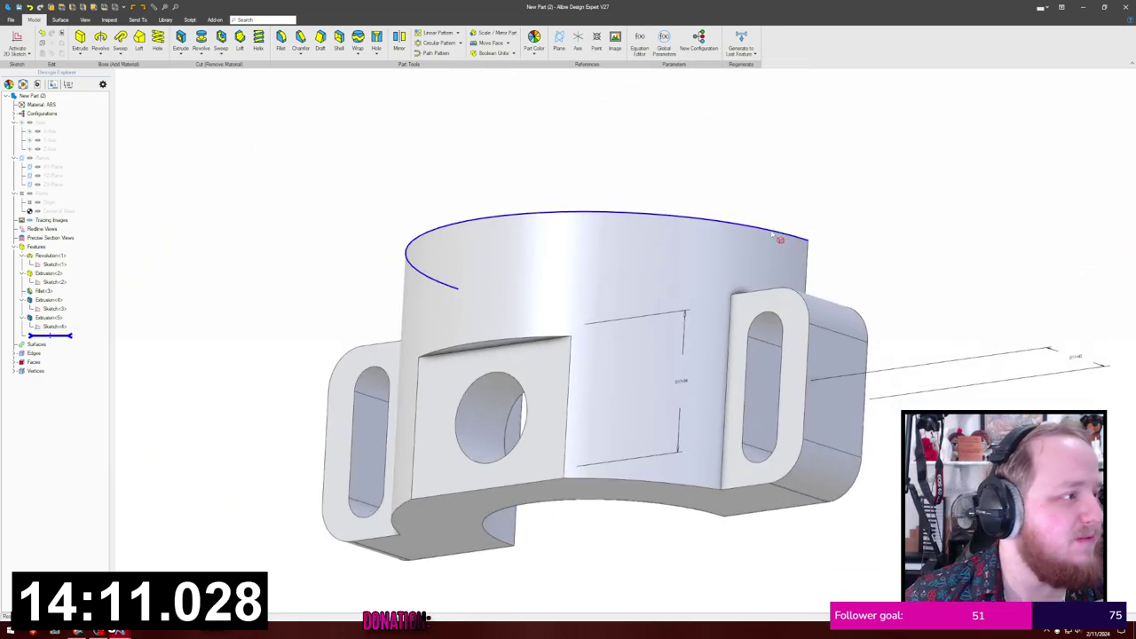
middle_click_drag(765, 197, 718, 172)
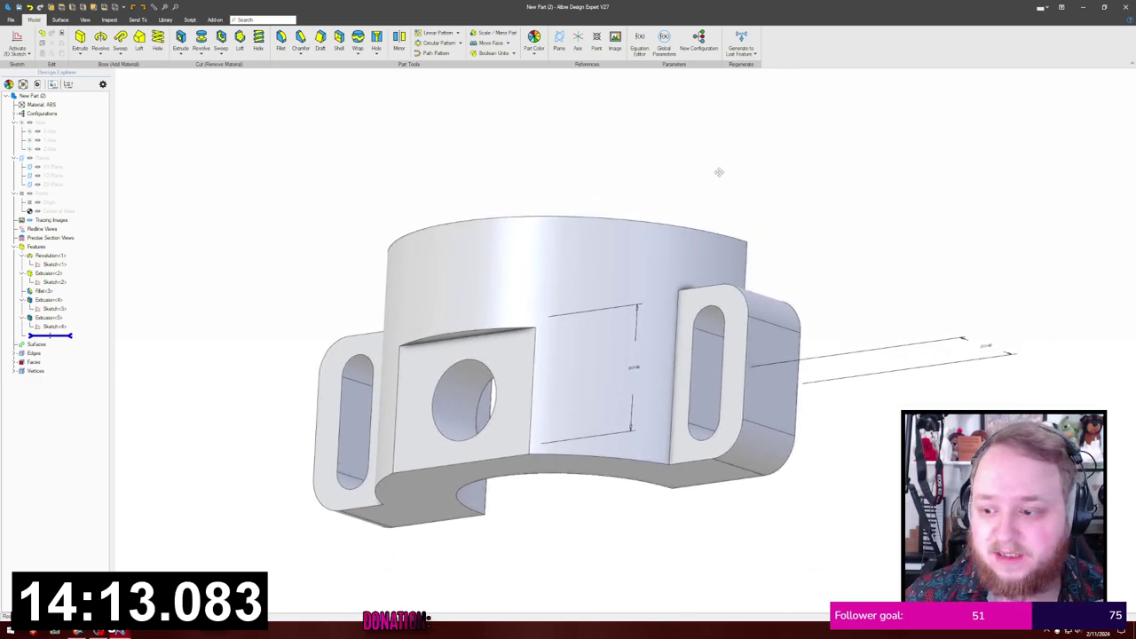
mouse_move(565, 175)
middle_mouse_down()
mouse_move(578, 151)
mouse_move(553, 192)
mouse_move(571, 157)
mouse_move(577, 175)
middle_mouse_up()
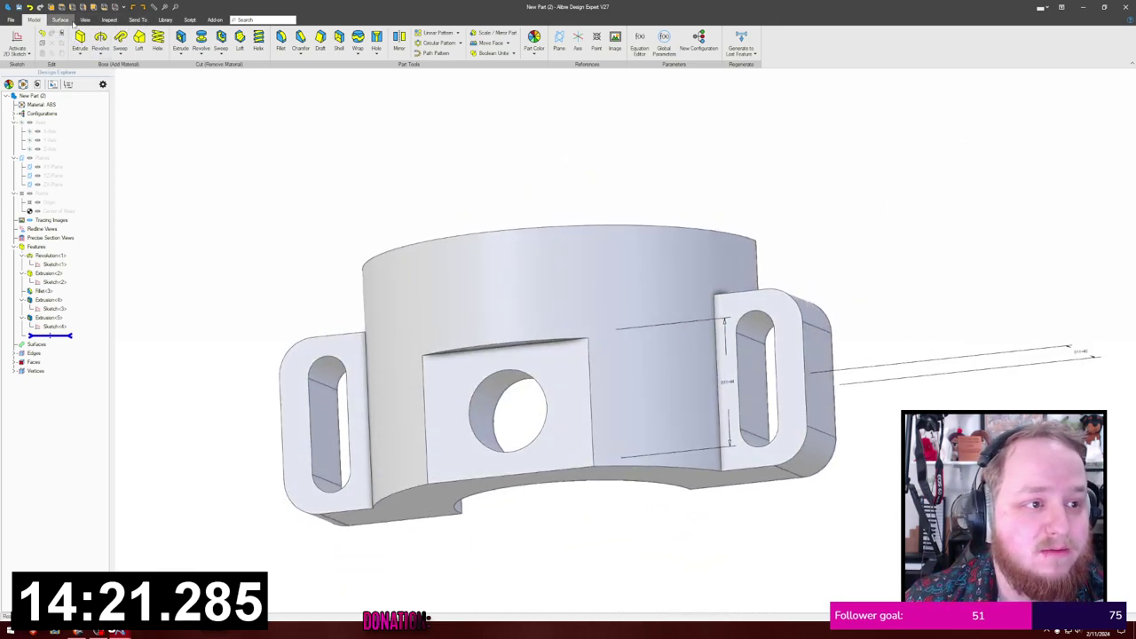
Step: Calculate the part's physical properties with the accuracy set to High
left_click(109, 19)
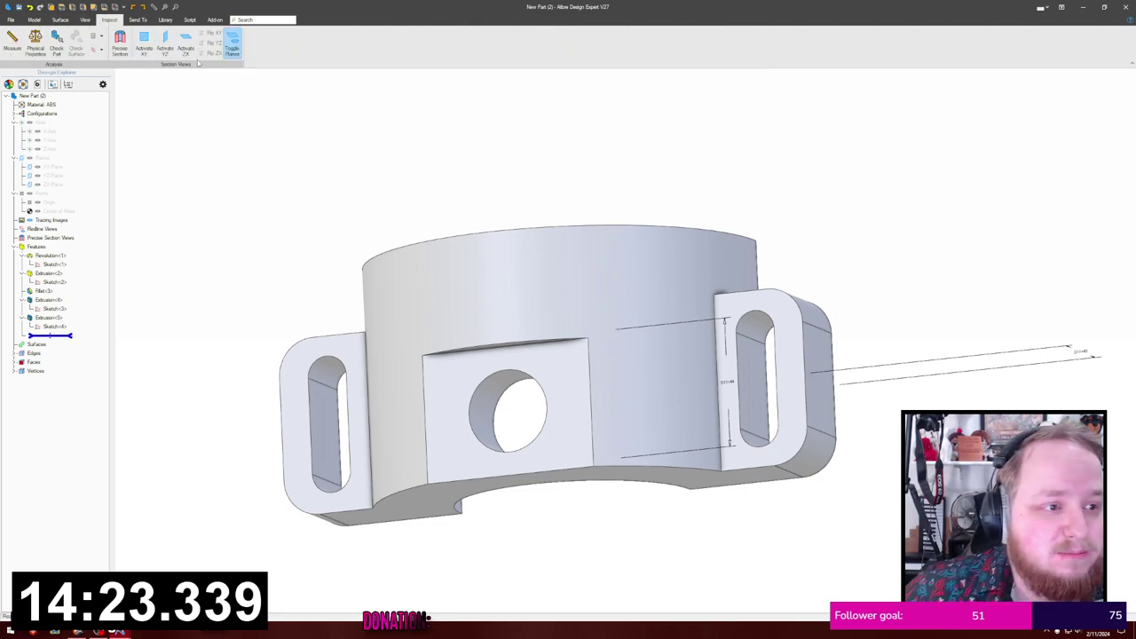
left_click(59, 42)
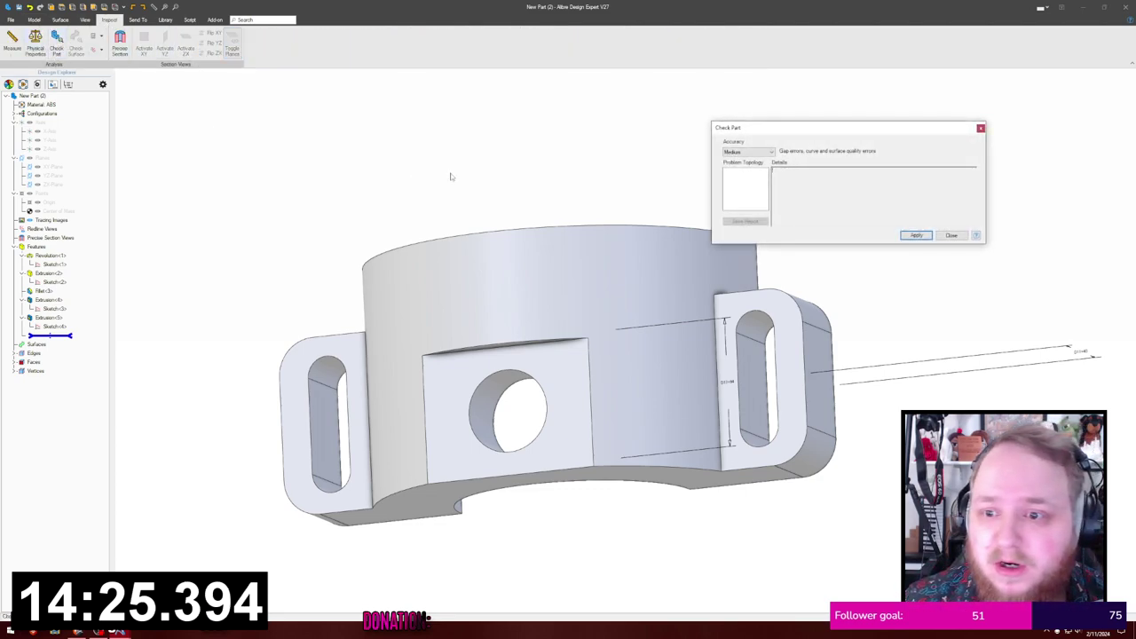
left_click(951, 236)
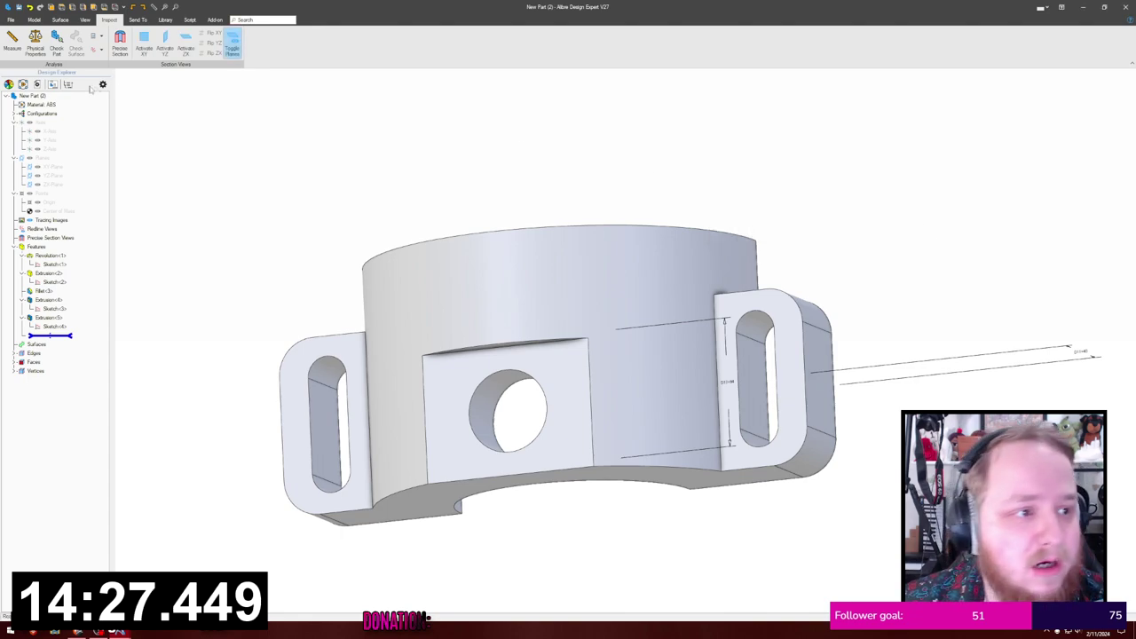
left_click(35, 43)
left_click_drag(780, 11, 743, 108)
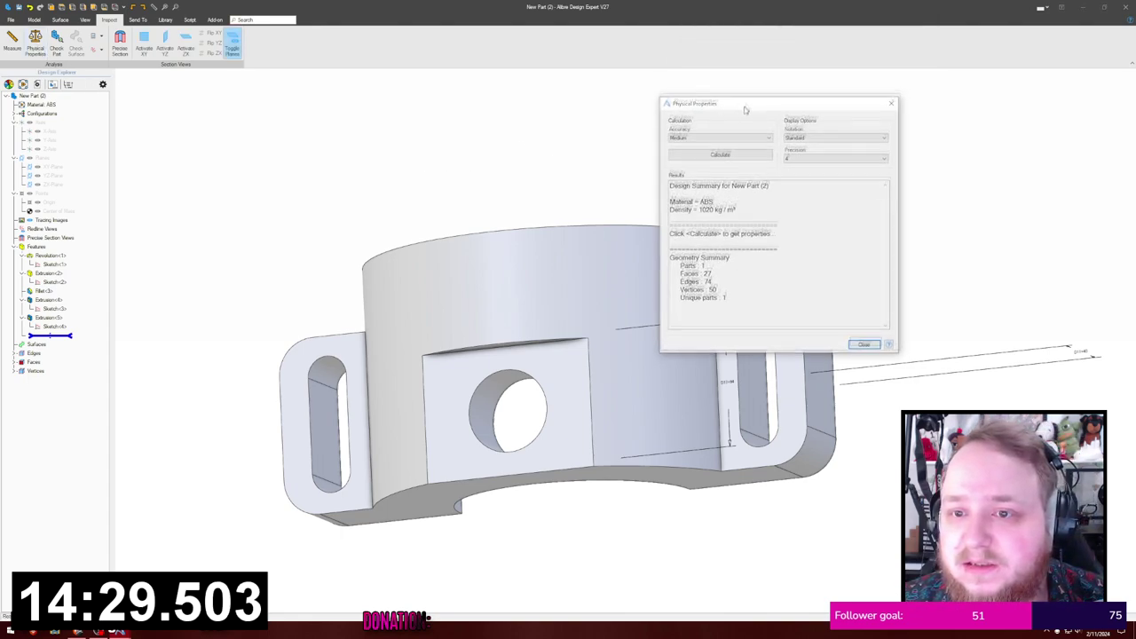
left_click(725, 142)
left_click(716, 163)
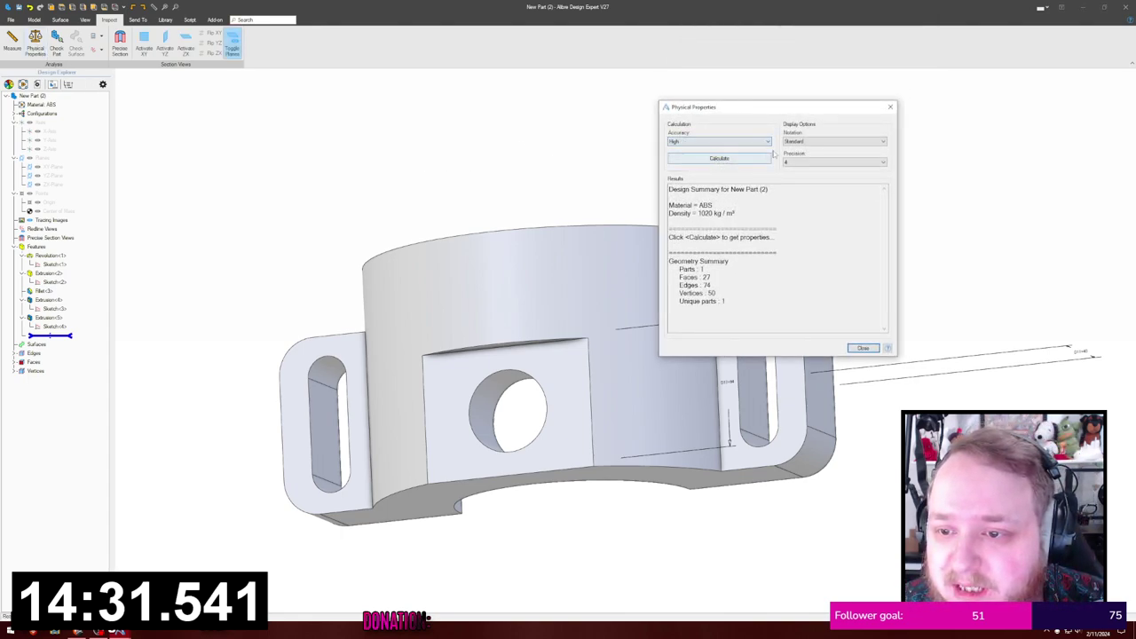
left_click(744, 161)
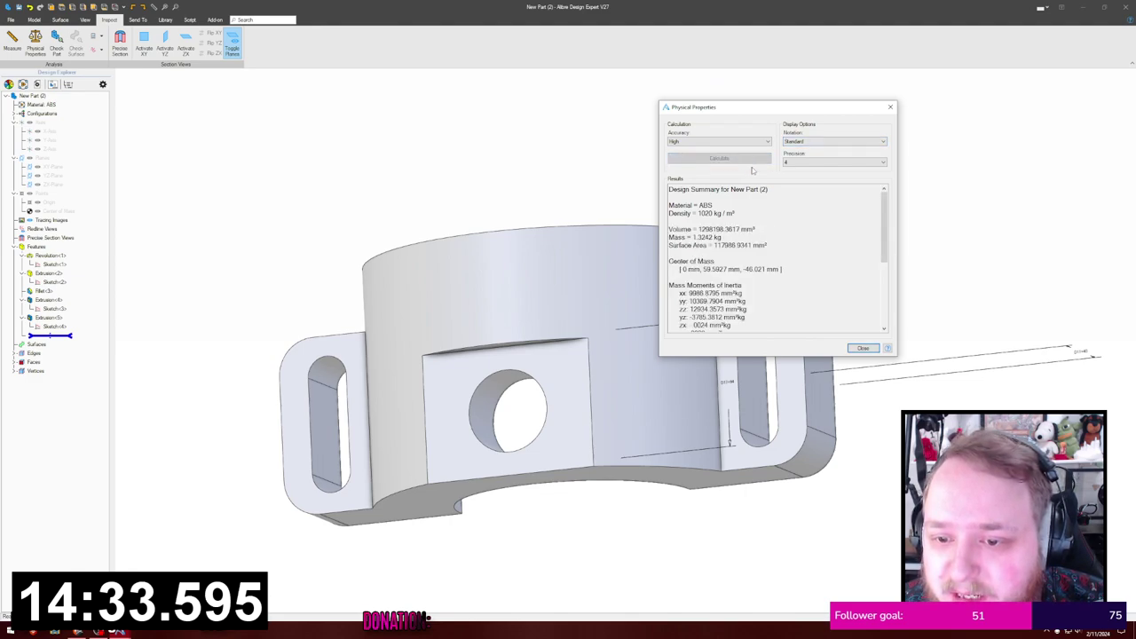
Step: Enlarge the physical properties results and highlight the mass value to read it
left_click_drag(763, 110, 728, 98)
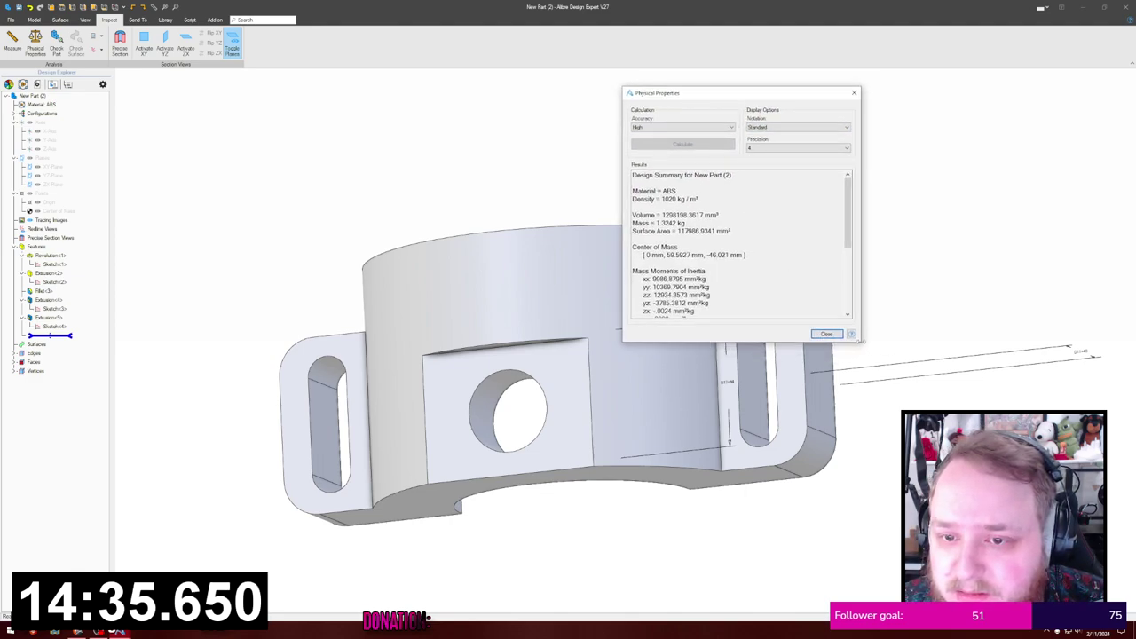
left_click_drag(859, 340, 823, 399)
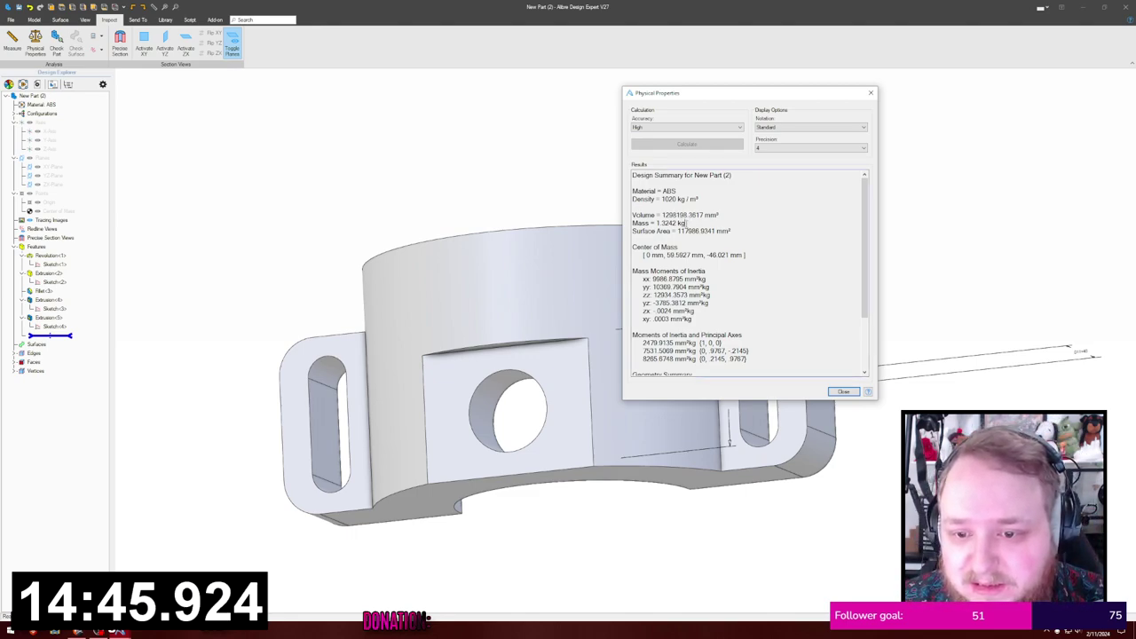
left_click_drag(685, 223, 654, 223)
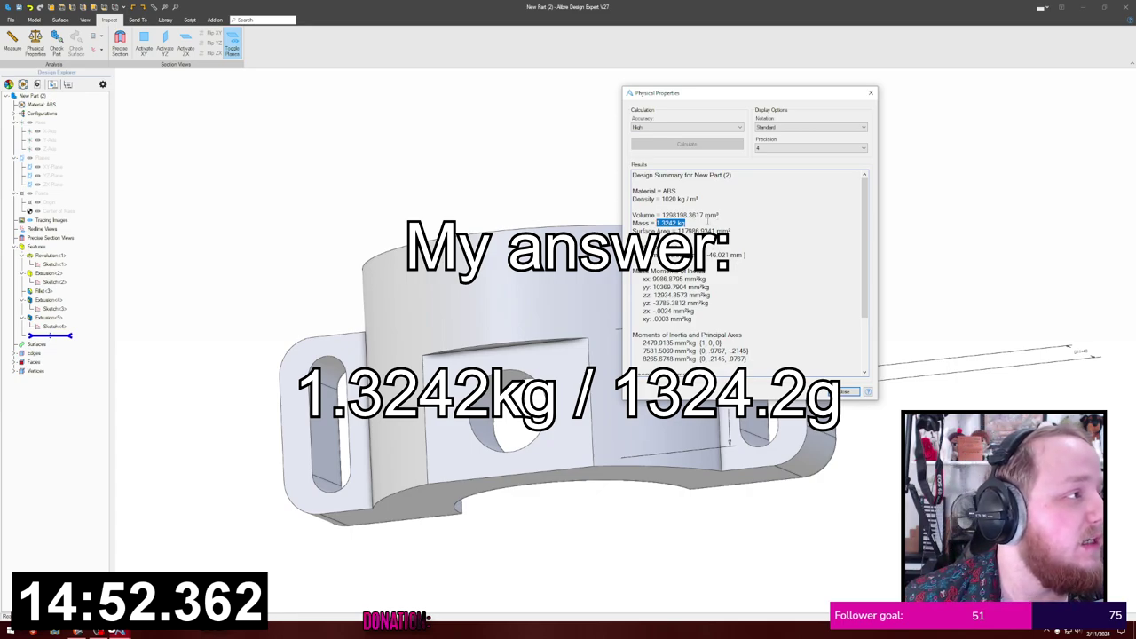
left_click_drag(710, 222, 682, 223)
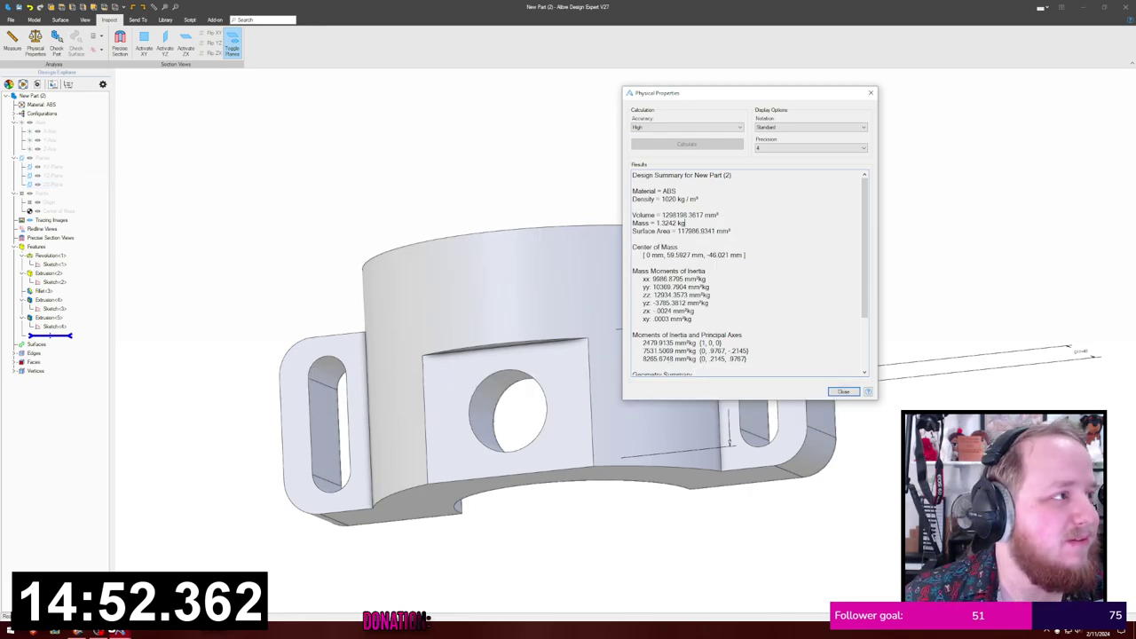
Step: Switch to the HOLD DOWN challenge video on YouTube, skip to the answer reveal and compare it with the calculated mass, then return to Alibre
left_click_drag(0, 0, 517, 74)
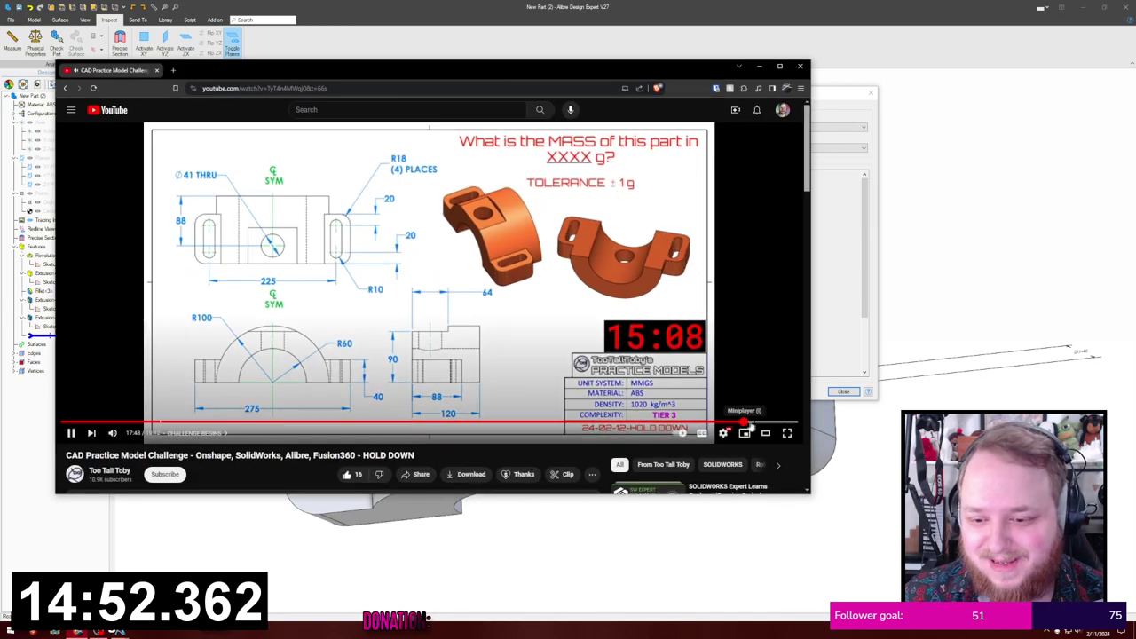
left_click(755, 425)
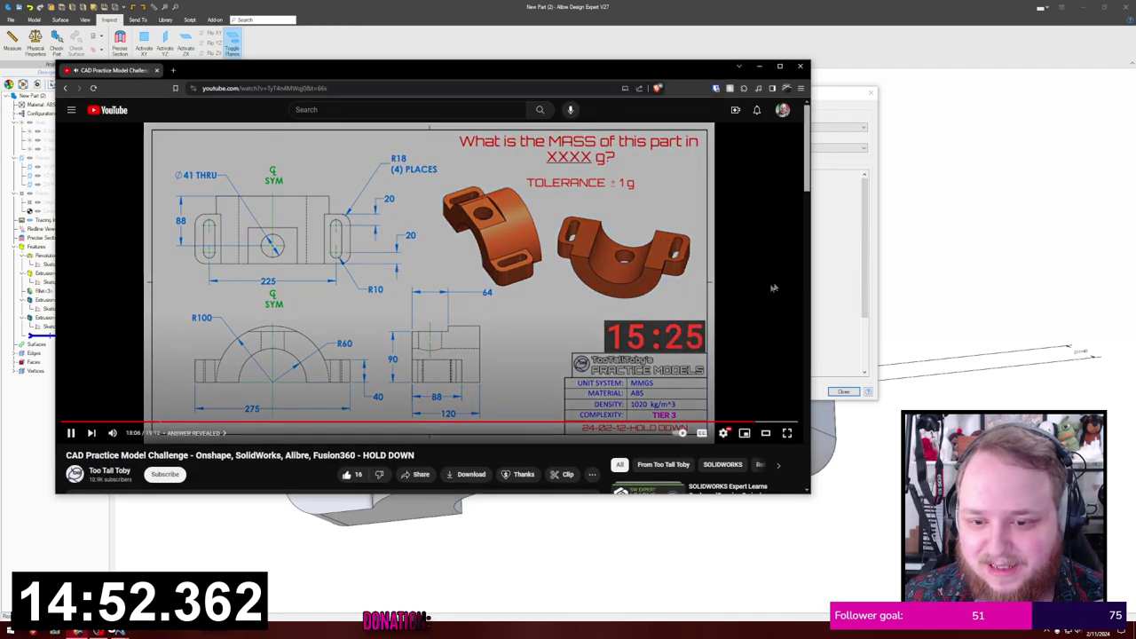
left_click_drag(630, 71, 581, 146)
left_click_drag(743, 91, 849, 97)
left_click(77, 632)
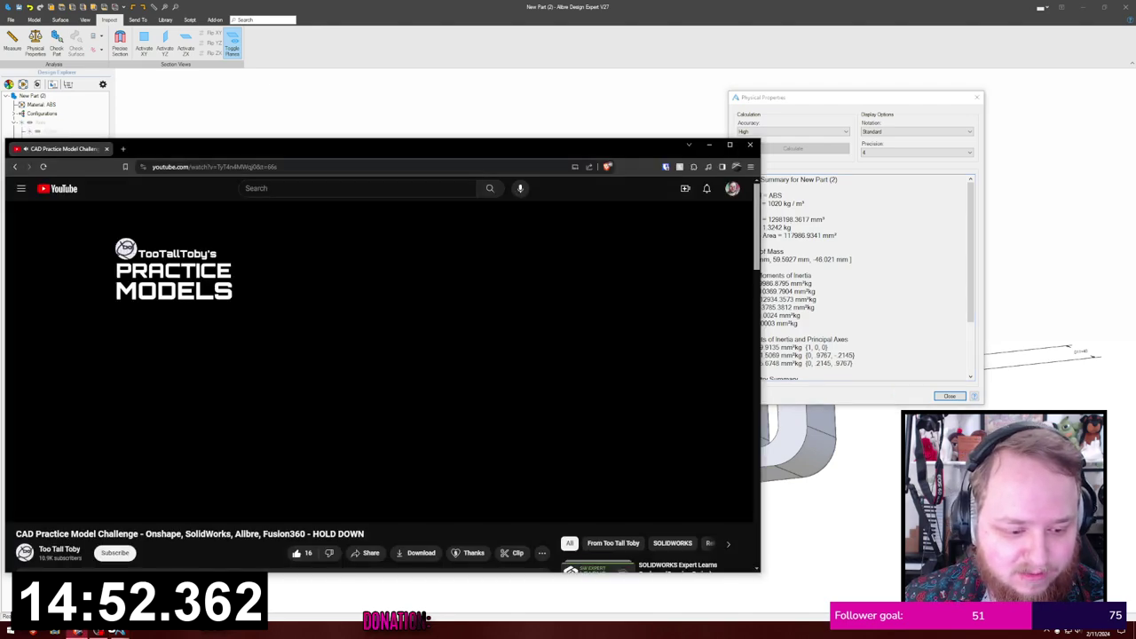
left_click_drag(368, 151, 370, 128)
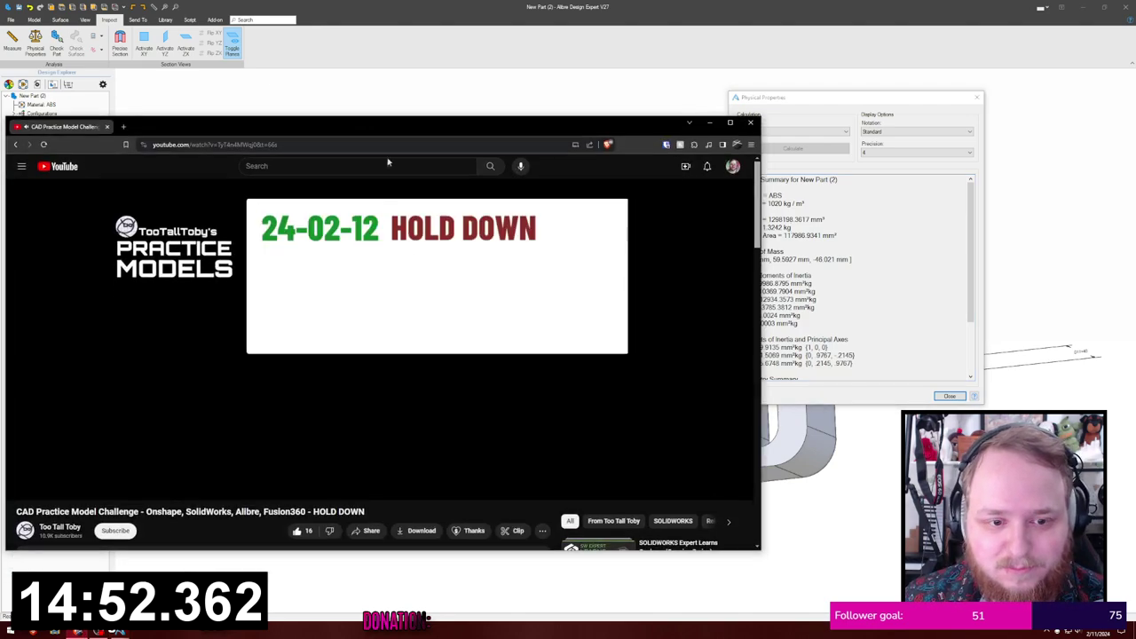
left_click(646, 284)
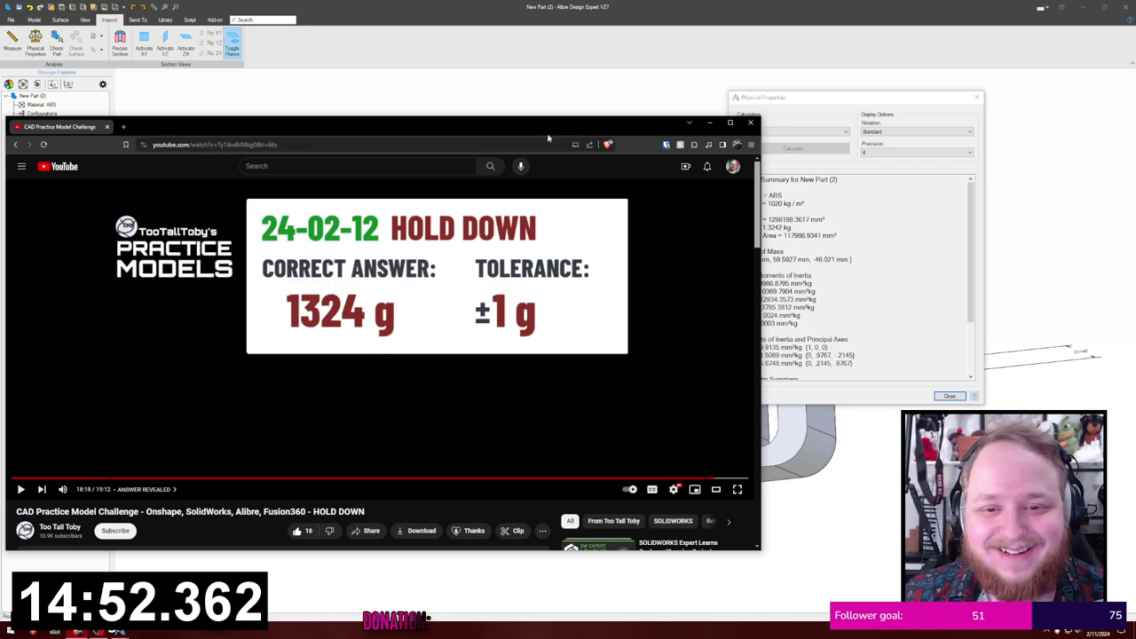
left_click(483, 92)
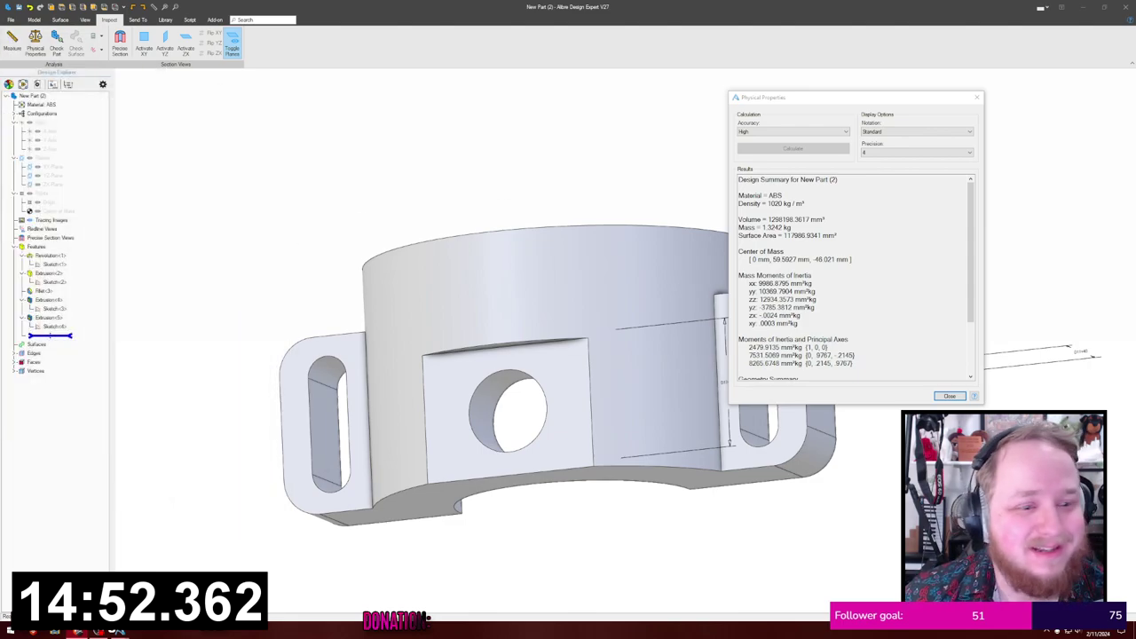